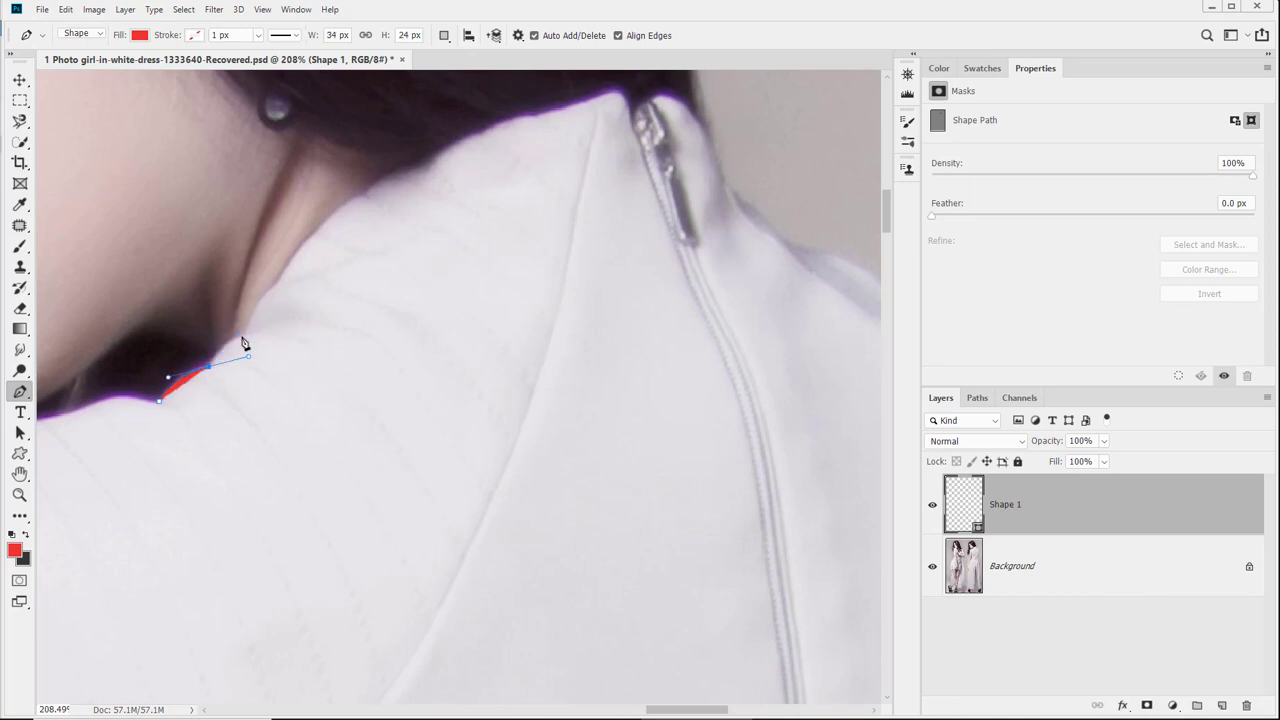
Continue the shape's outline with curved Pen tool segments along the white jacket's edge beside the neck
left_click_drag(243, 333, 322, 268)
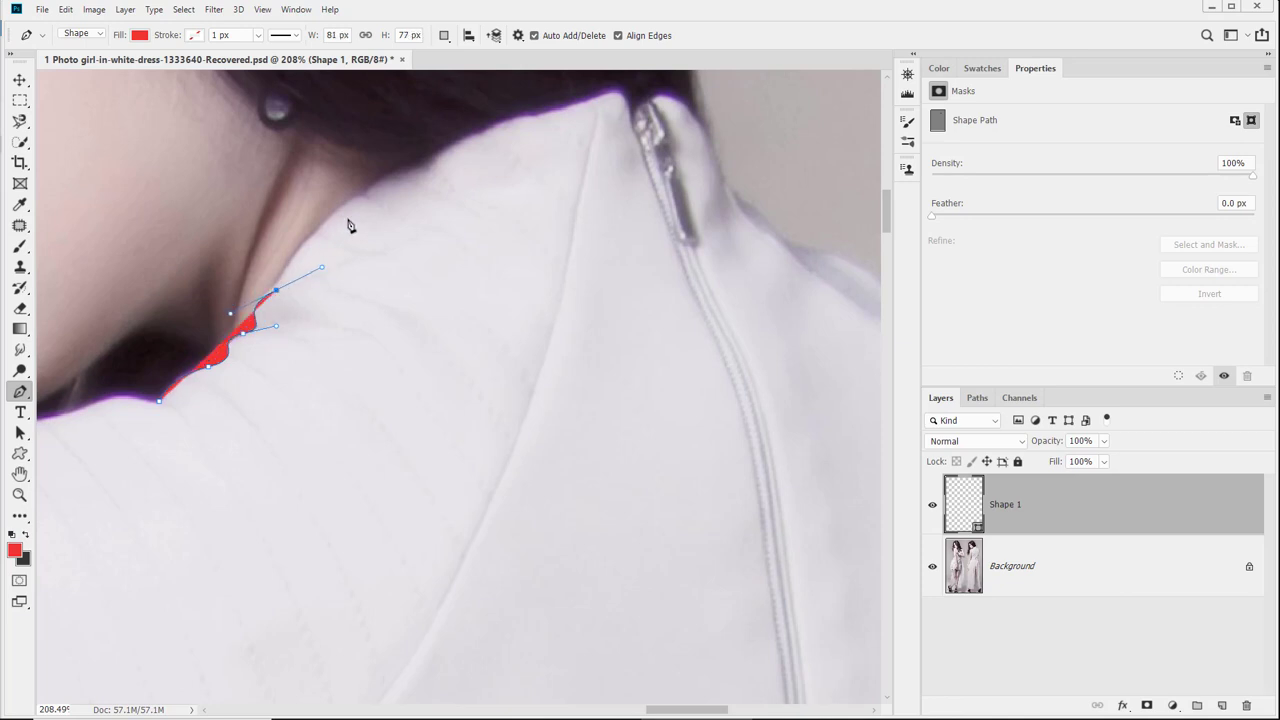
left_click_drag(346, 218, 439, 188)
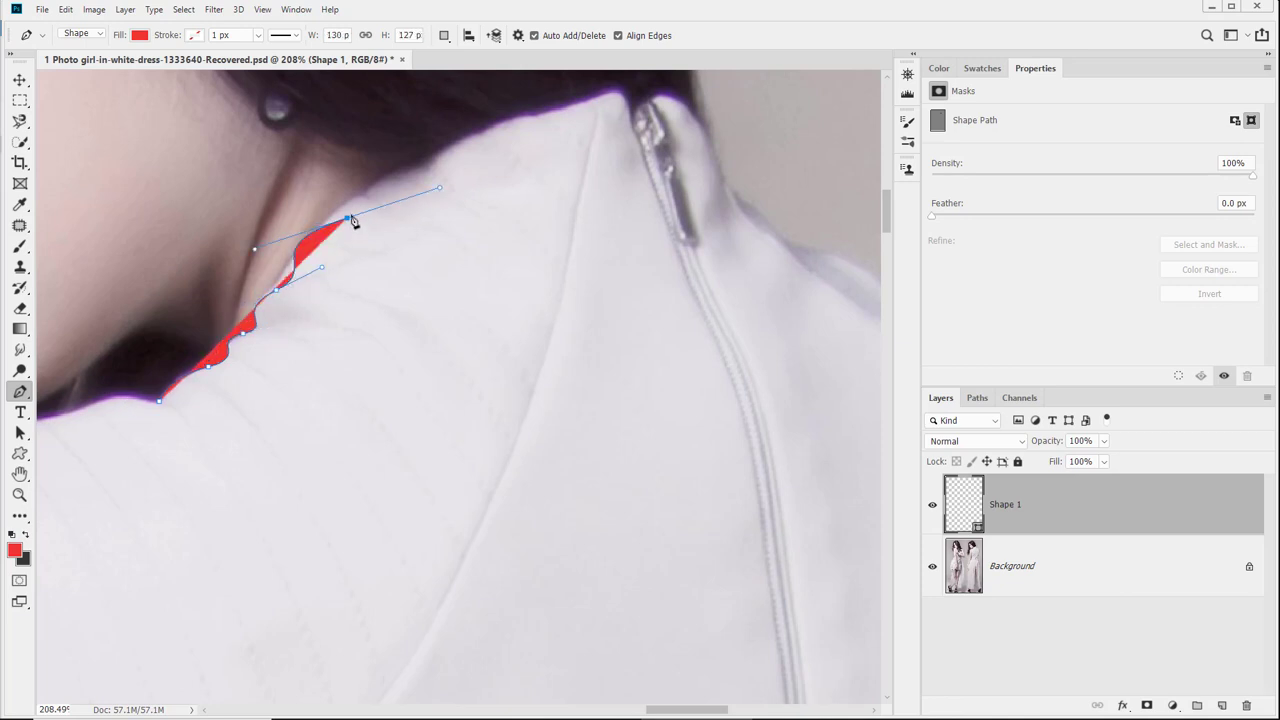
left_click(347, 219, "alt")
Delete the unfinished red shape and enable Rubber Band in the Pen tool's path options
key("Delete")
key("Delete")
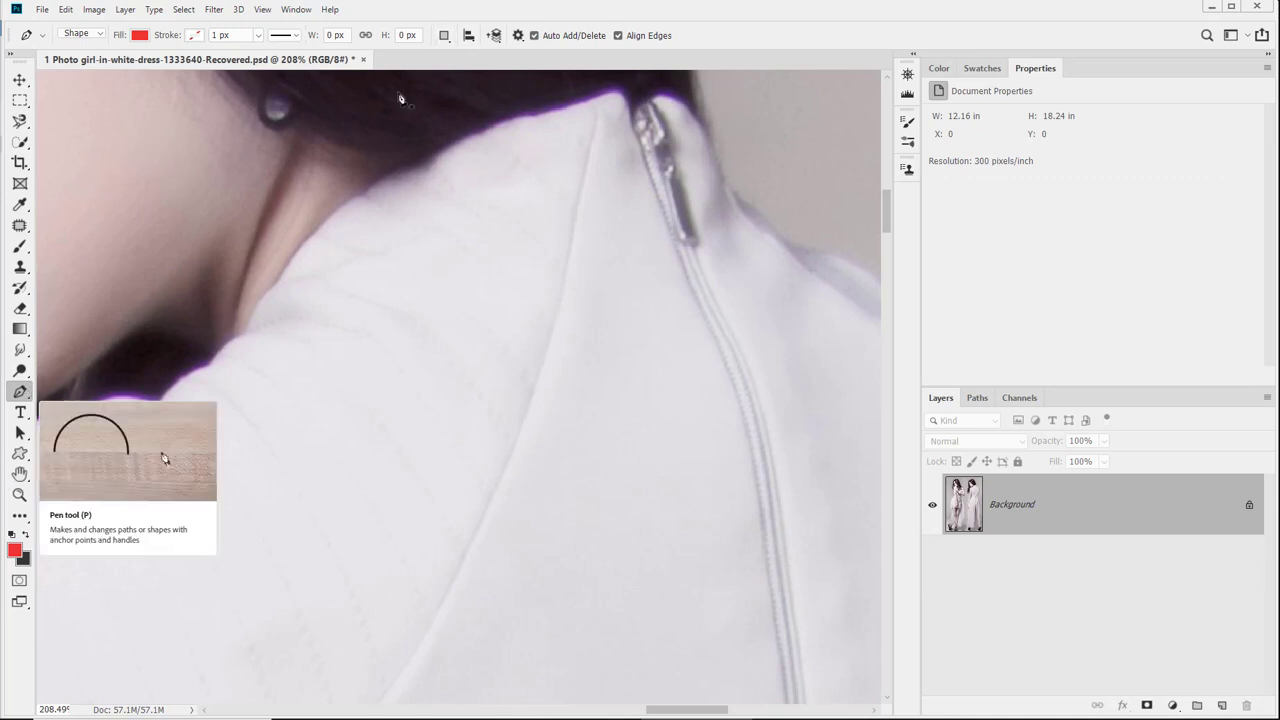
left_click(518, 35)
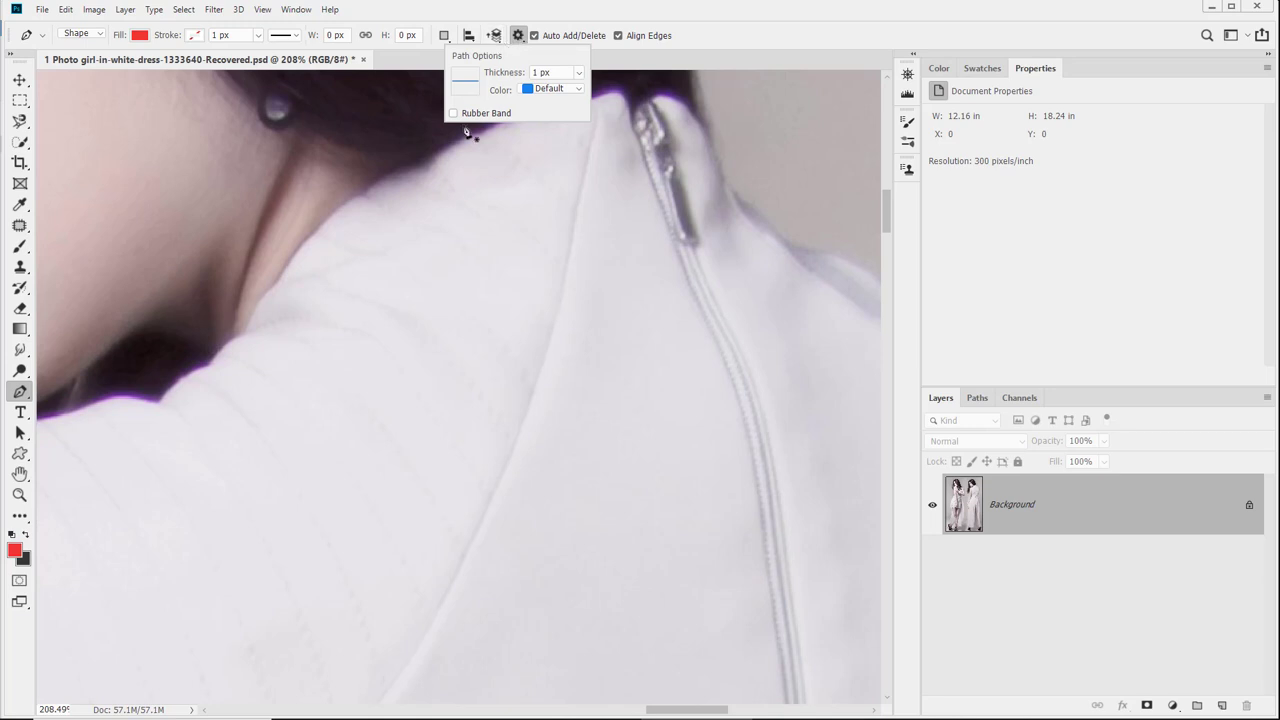
left_click(454, 114)
left_click(525, 40)
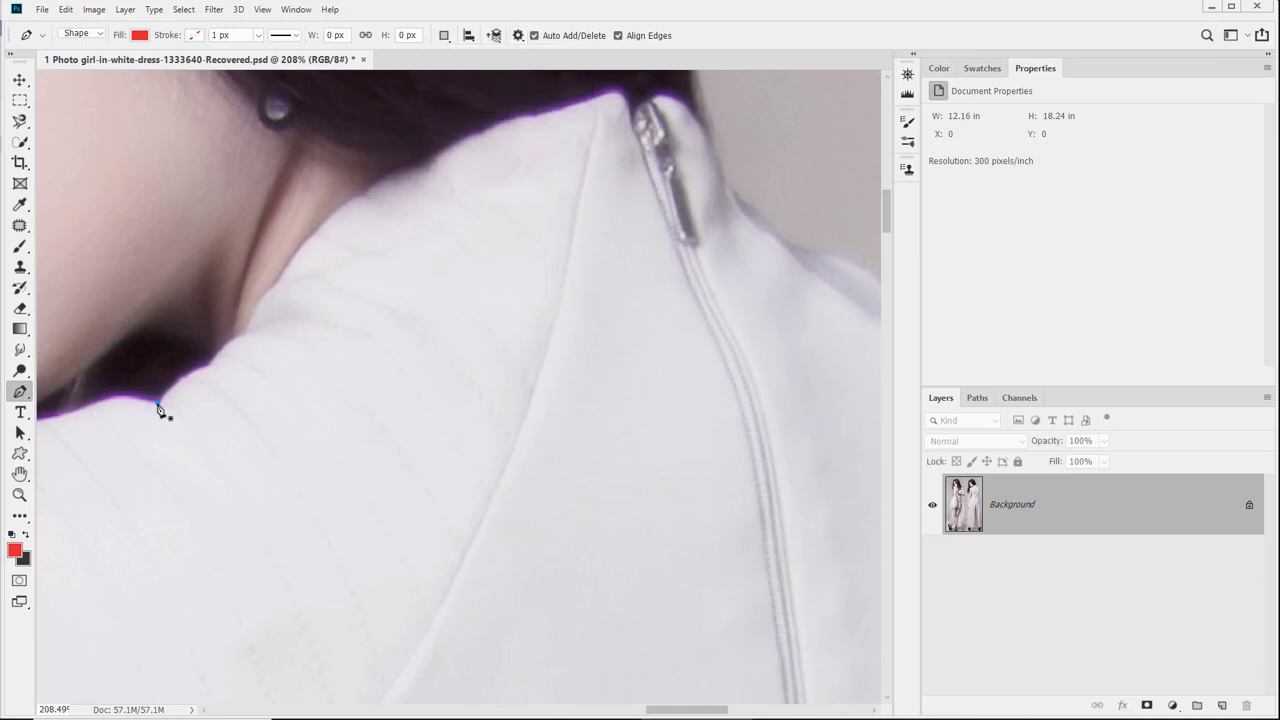
Trace a new shape with the Pen tool along the white jacket's edge, from the dark hair gap up past the neck
left_click(158, 402)
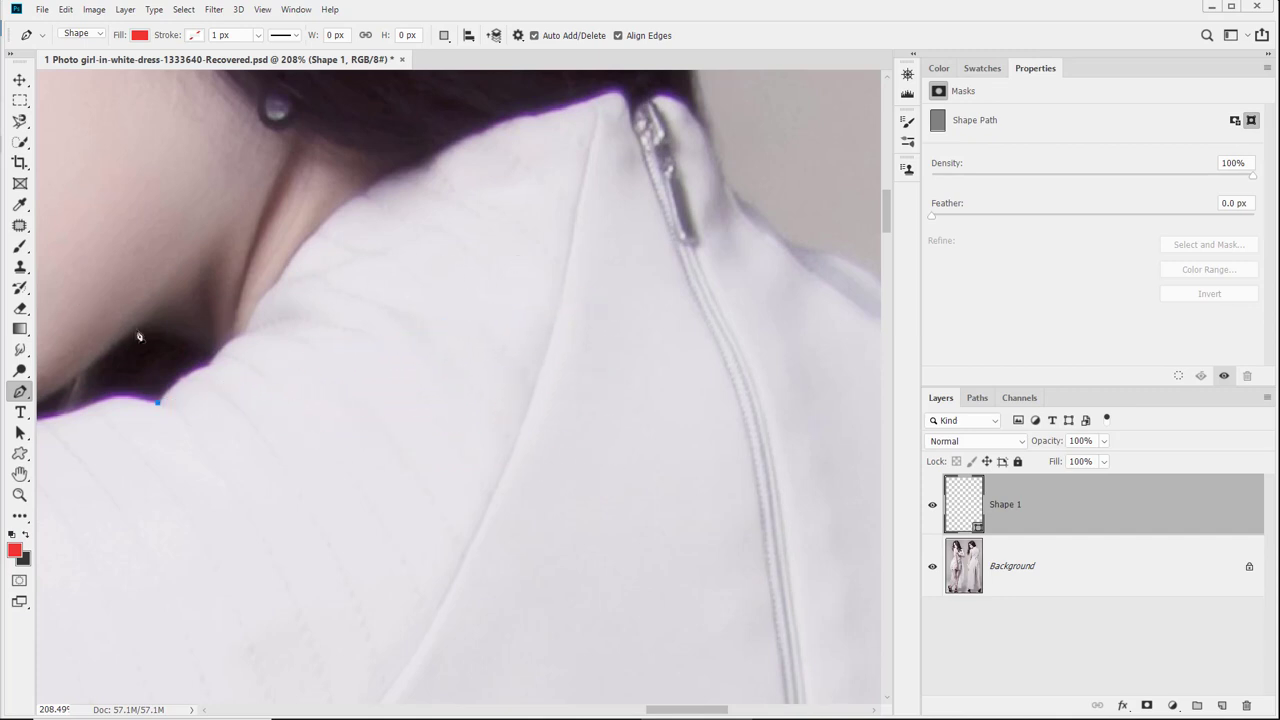
left_click_drag(204, 368, 243, 360)
left_click(20, 408)
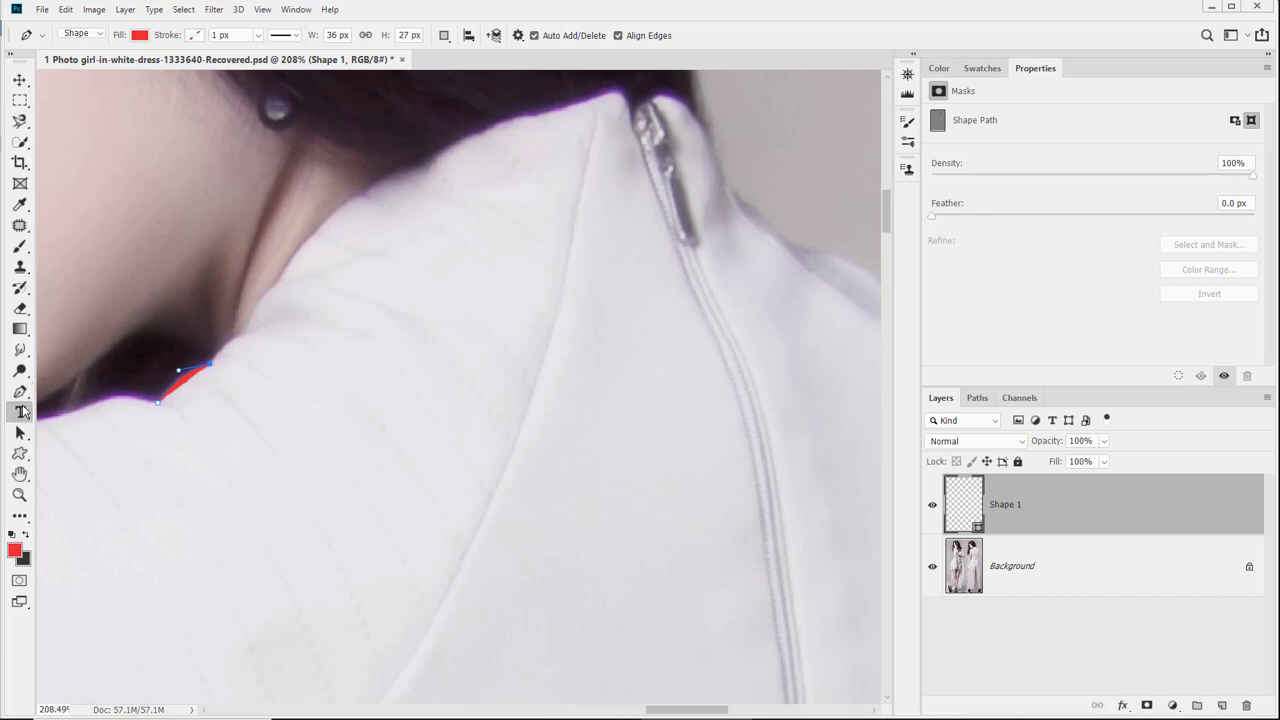
left_click(20, 389)
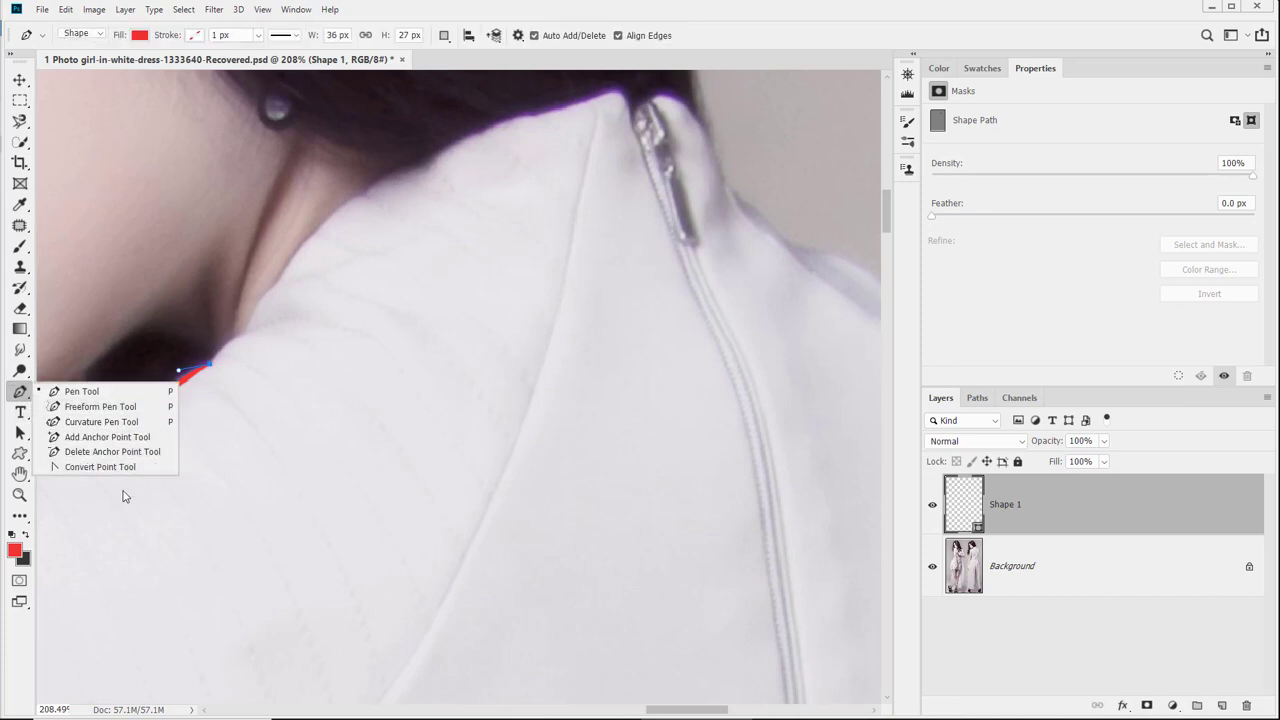
left_click(25, 393)
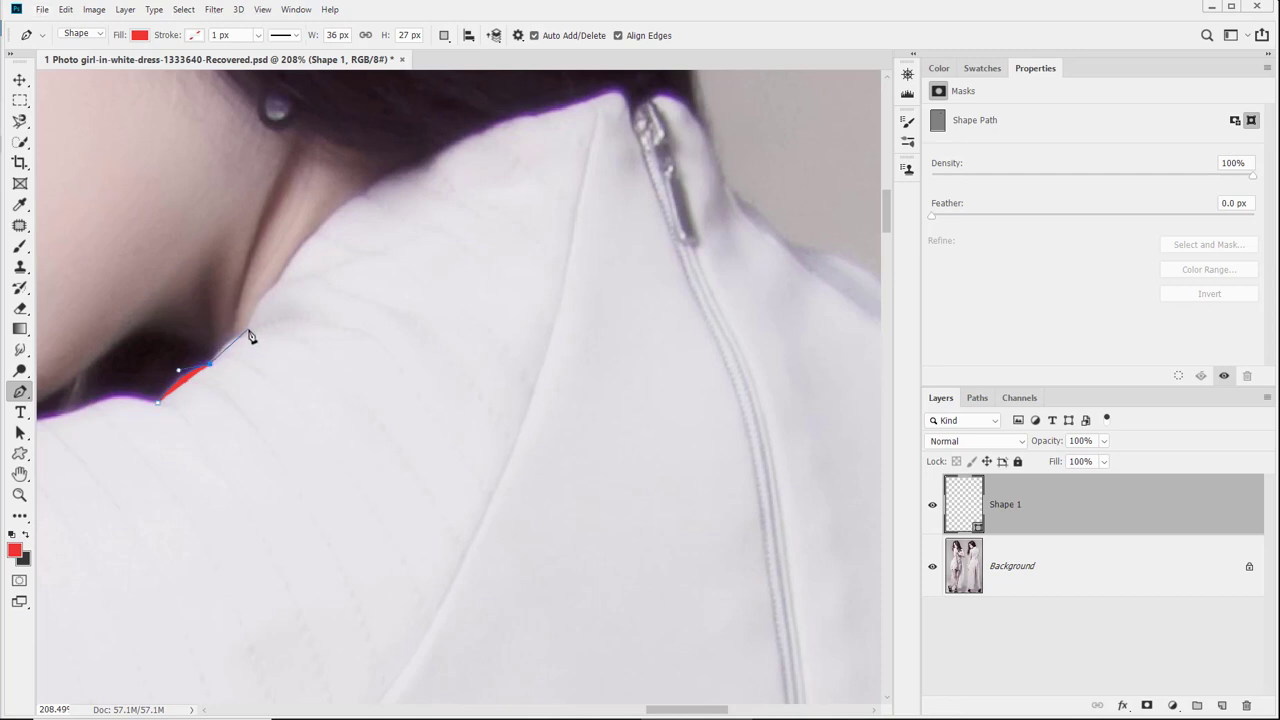
left_click_drag(249, 328, 297, 279)
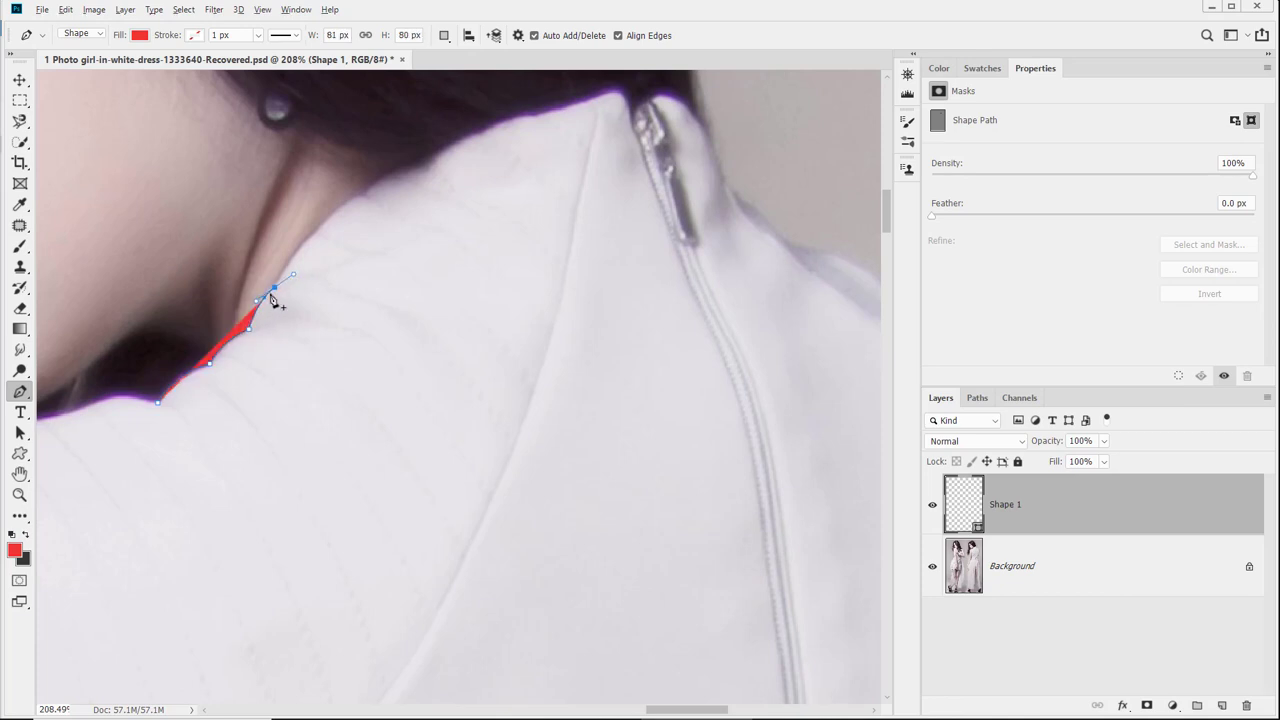
left_click(273, 288, "alt")
left_click_drag(367, 196, 432, 164)
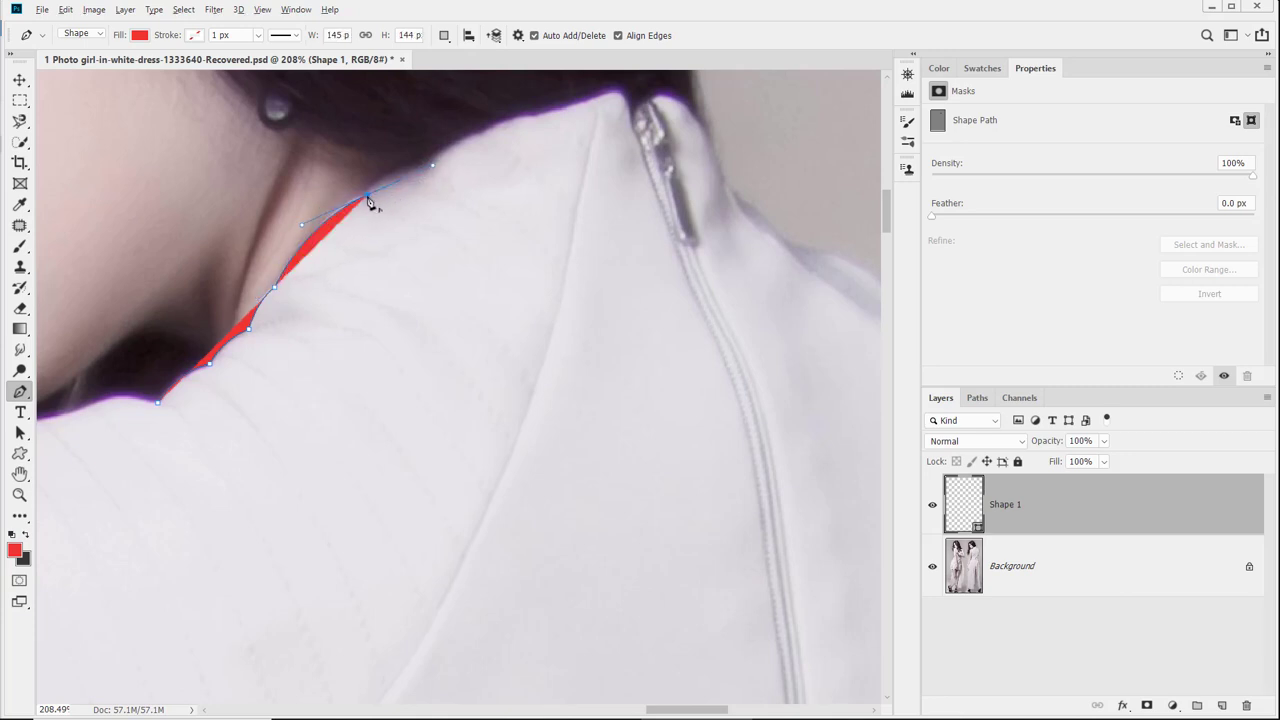
Set the path display thickness to 3 px in the path options
left_click(518, 36)
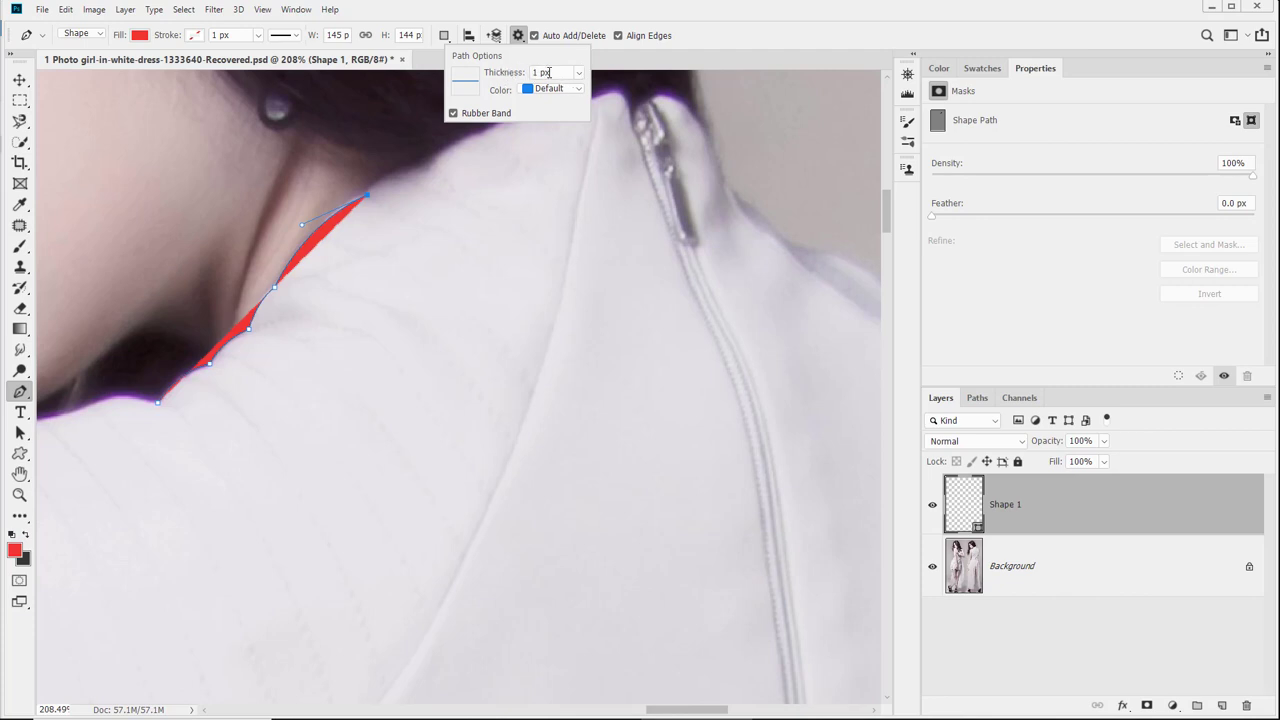
left_click(580, 74)
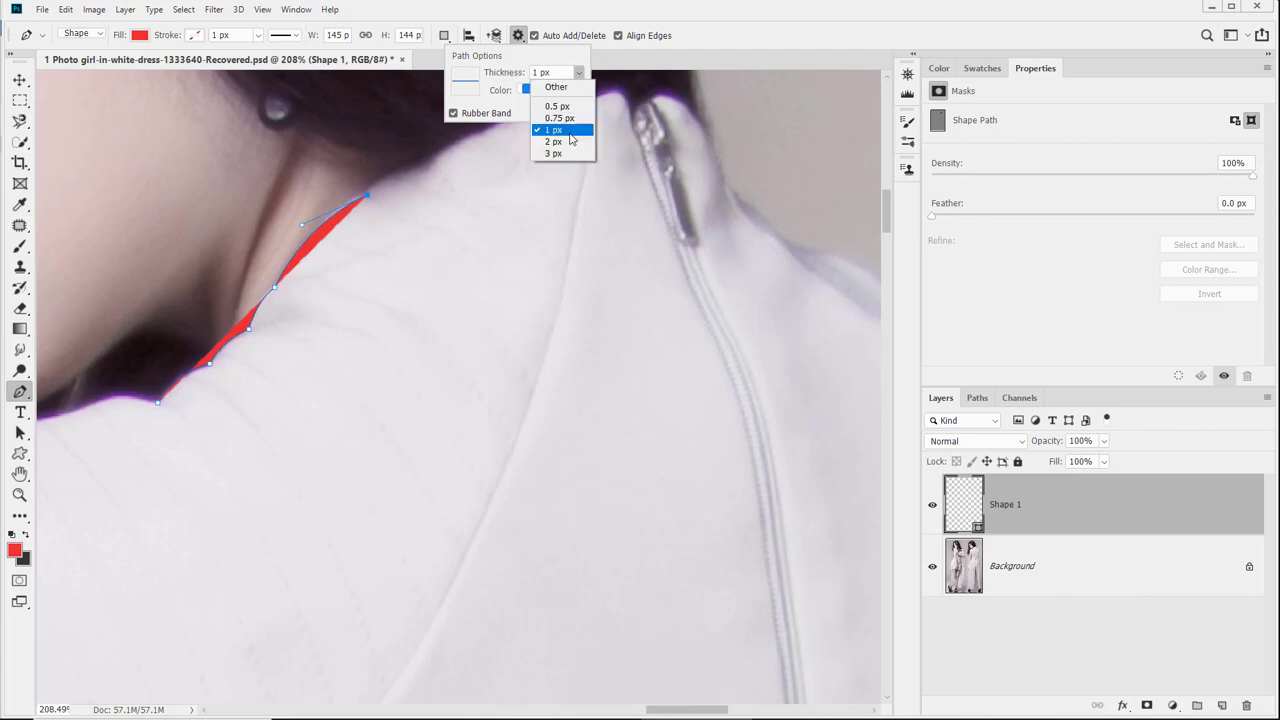
left_click(573, 152)
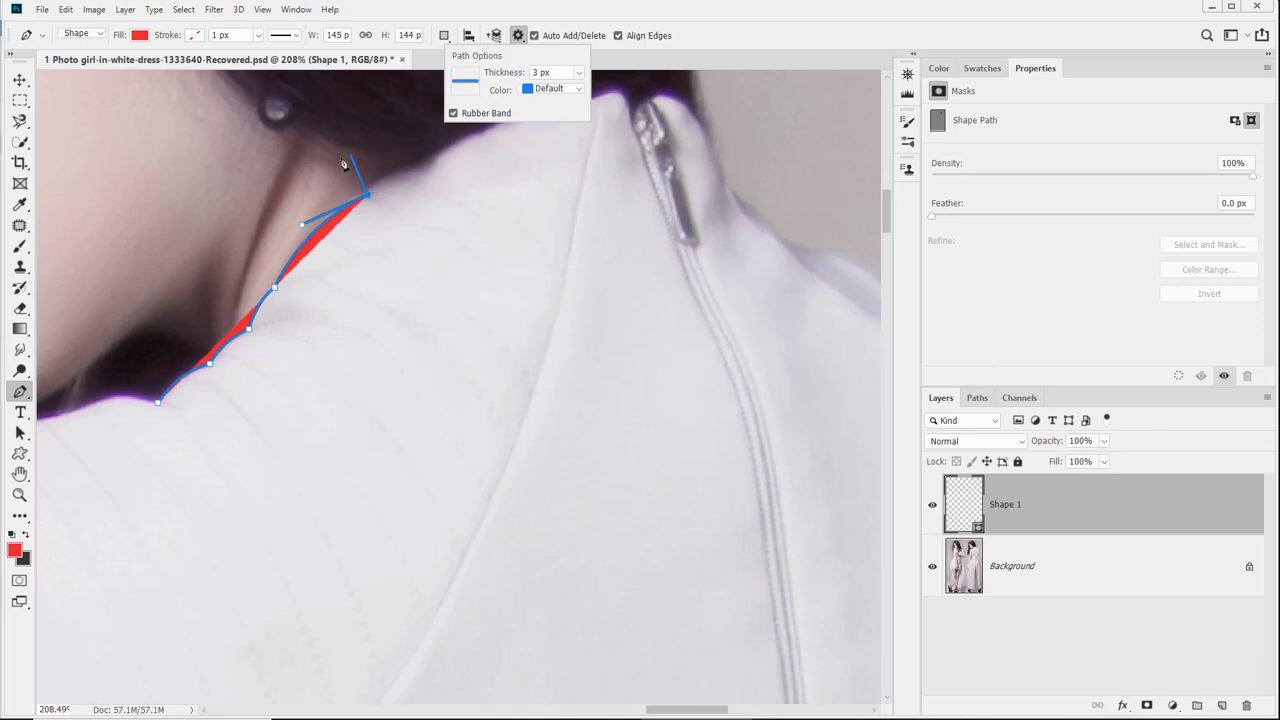
Extend the outline with curved segments along the jacket's edge beneath the hair towards the collar peak, removing the outgoing handles
left_click_drag(427, 162, 475, 150)
left_click(427, 163, "alt")
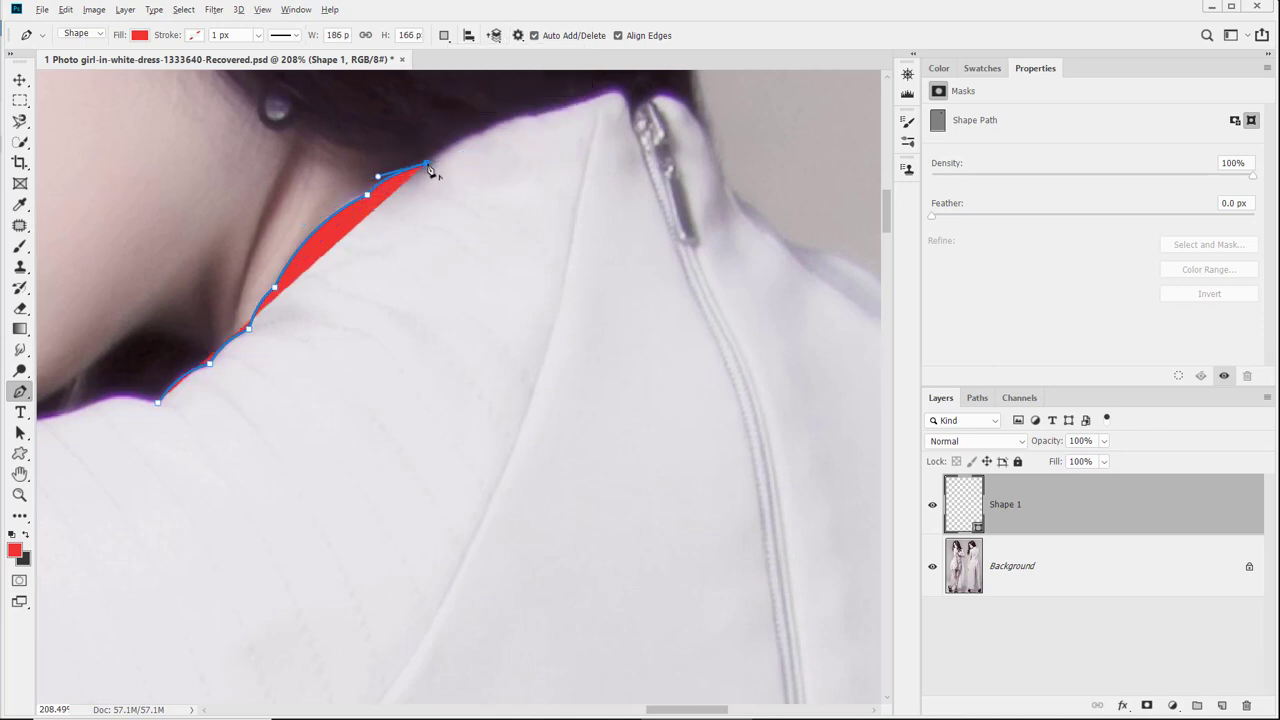
left_click_drag(527, 114, 673, 100)
left_click(527, 115, "alt")
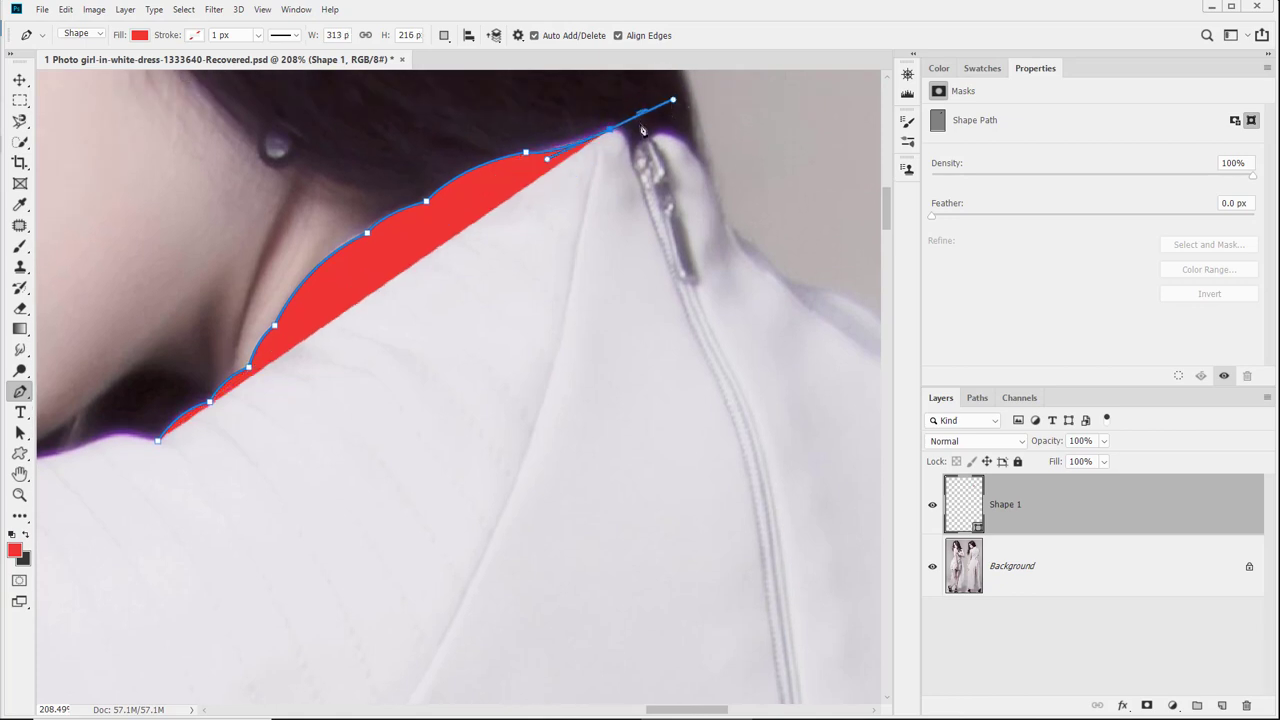
Outline the collar notch beside the zipper, close the path at its starting point, and delete the finished shape
left_click(613, 133)
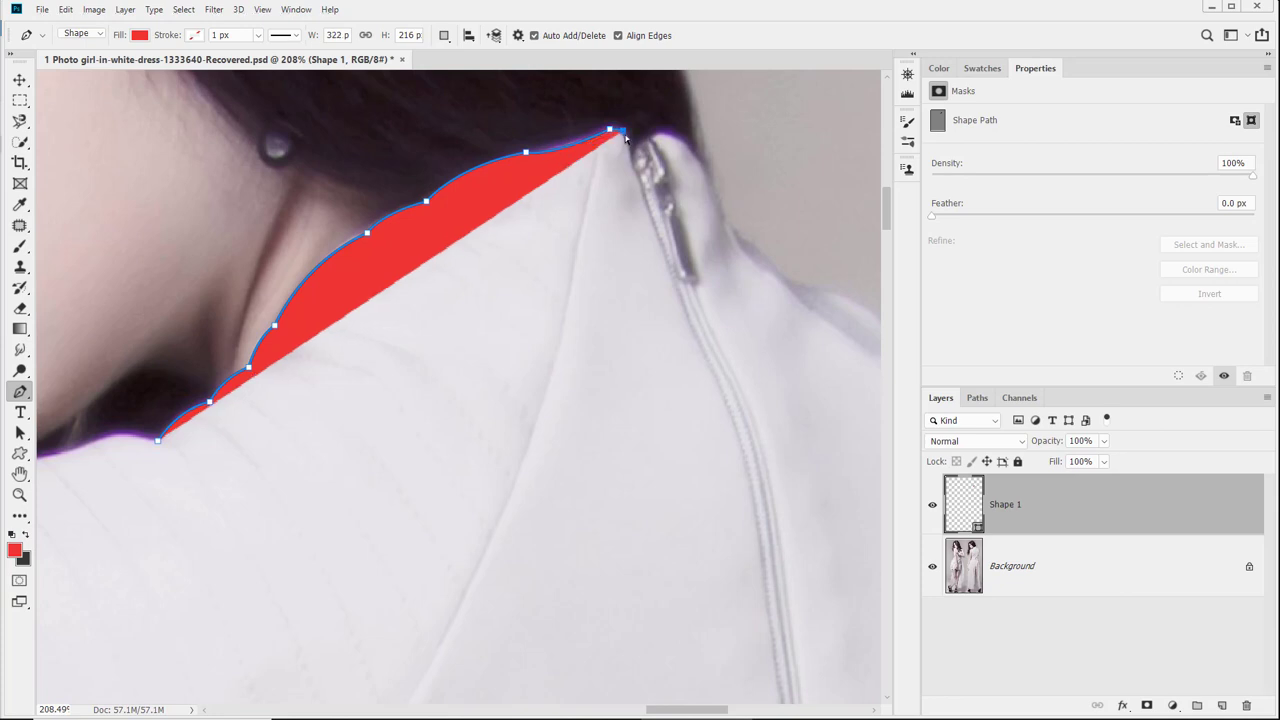
left_click(626, 138)
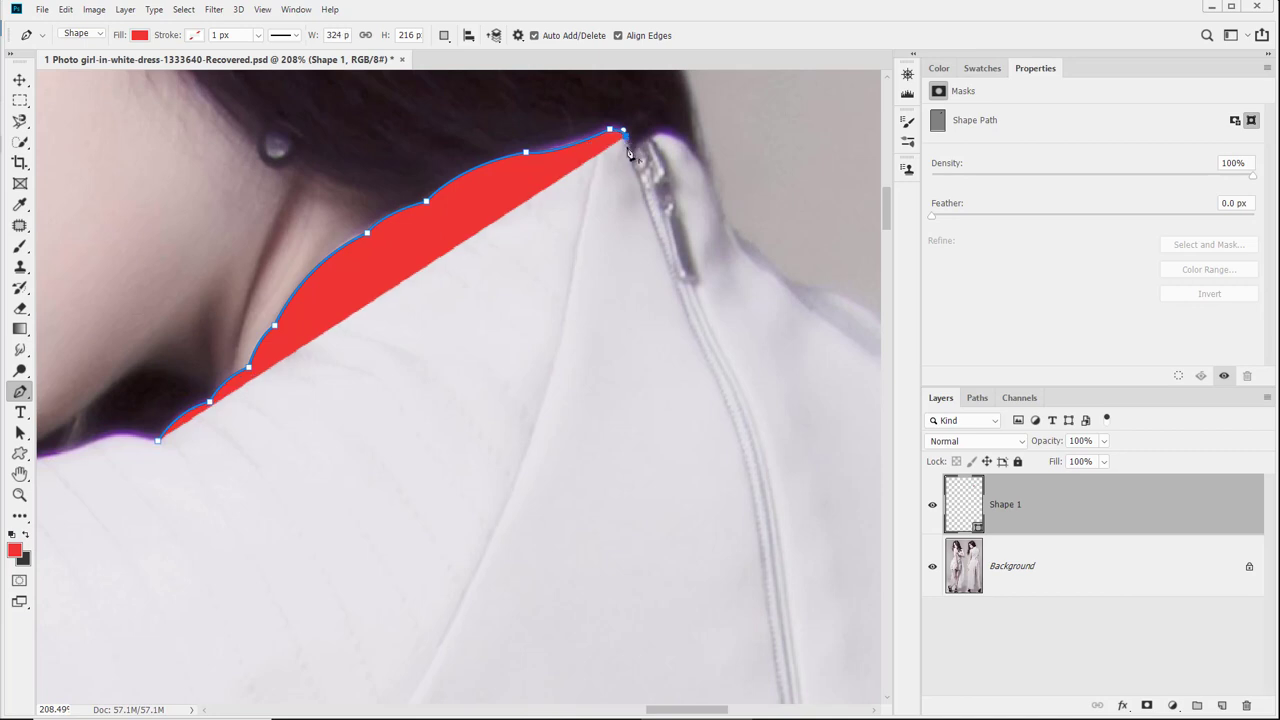
left_click(632, 156)
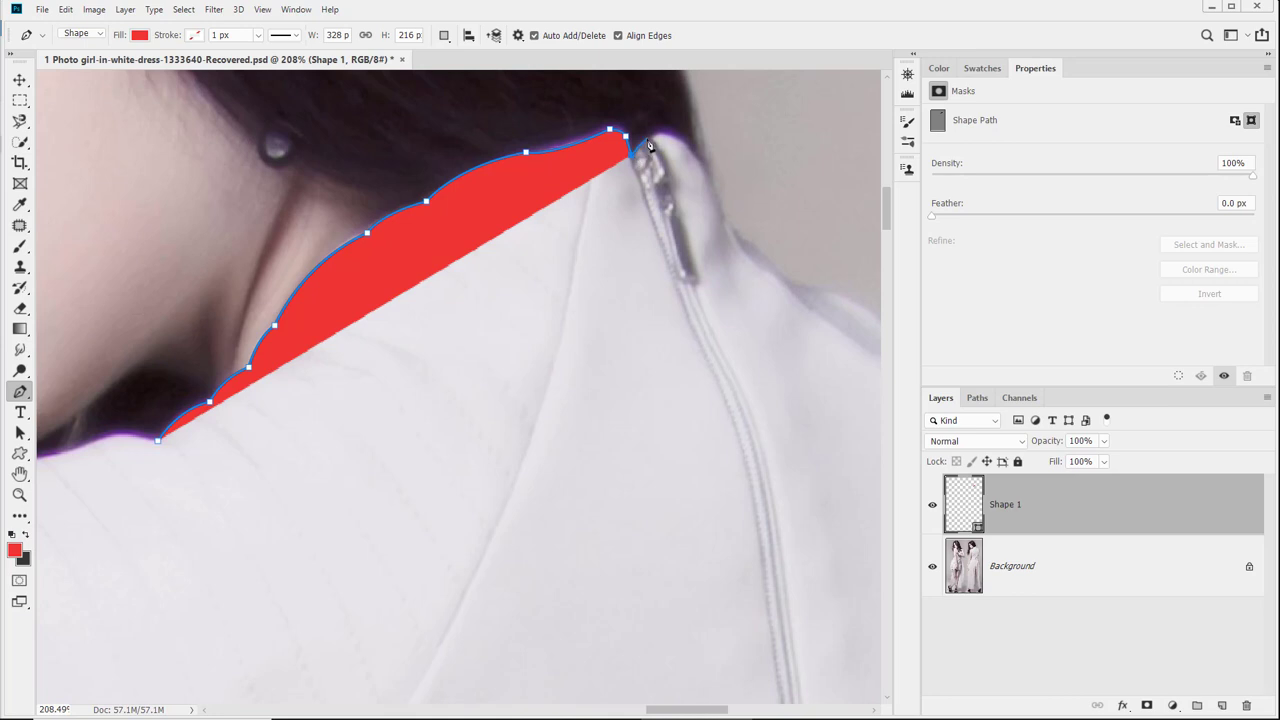
left_click_drag(659, 141, 659, 141)
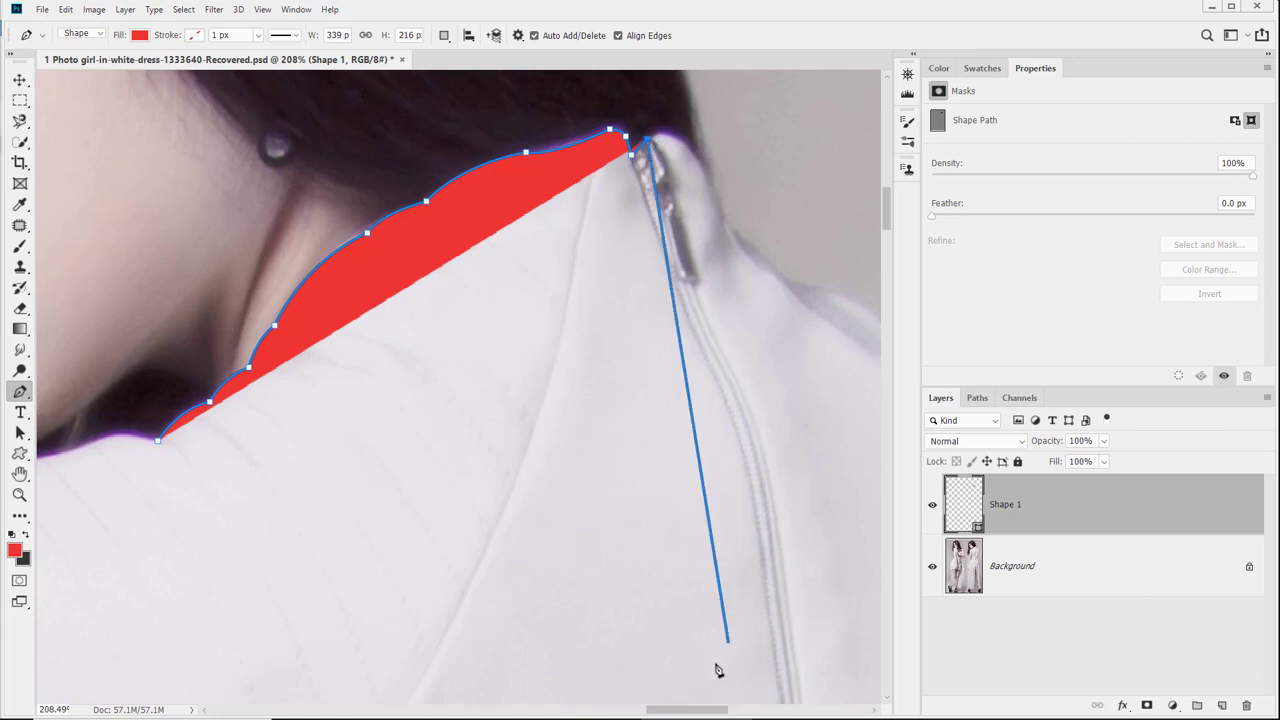
left_click(628, 261)
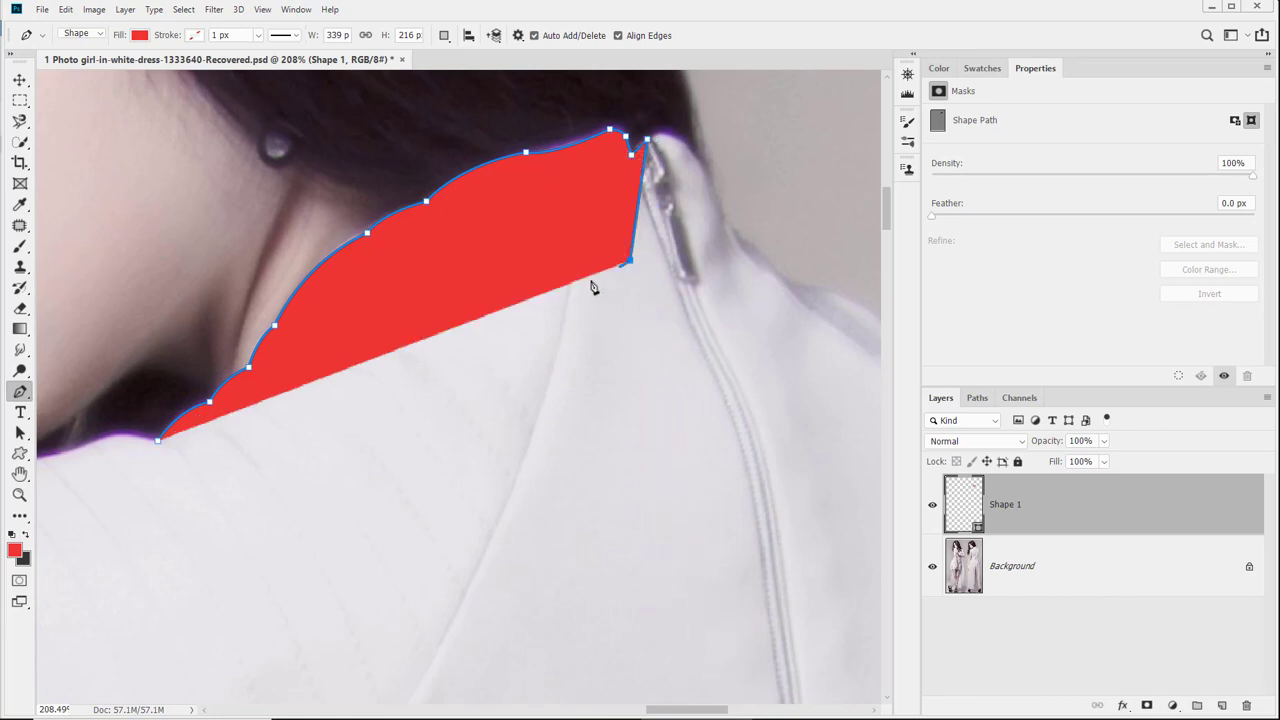
left_click(159, 442)
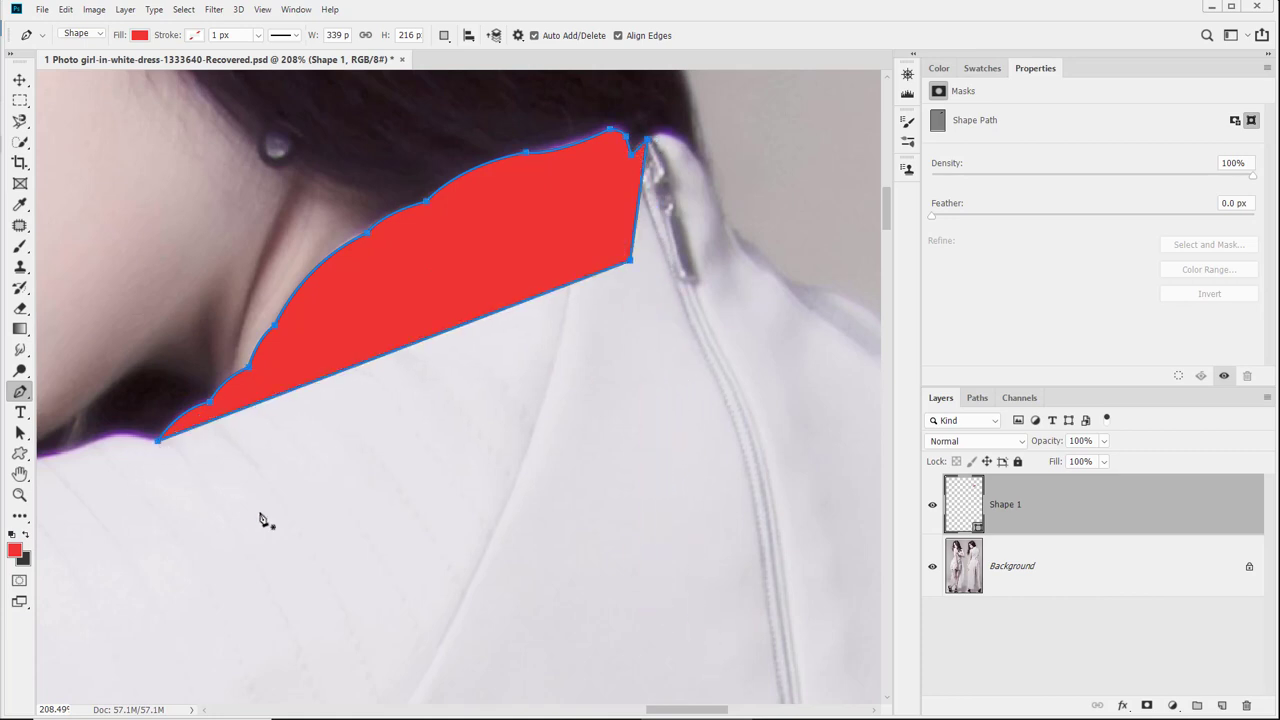
key("Delete")
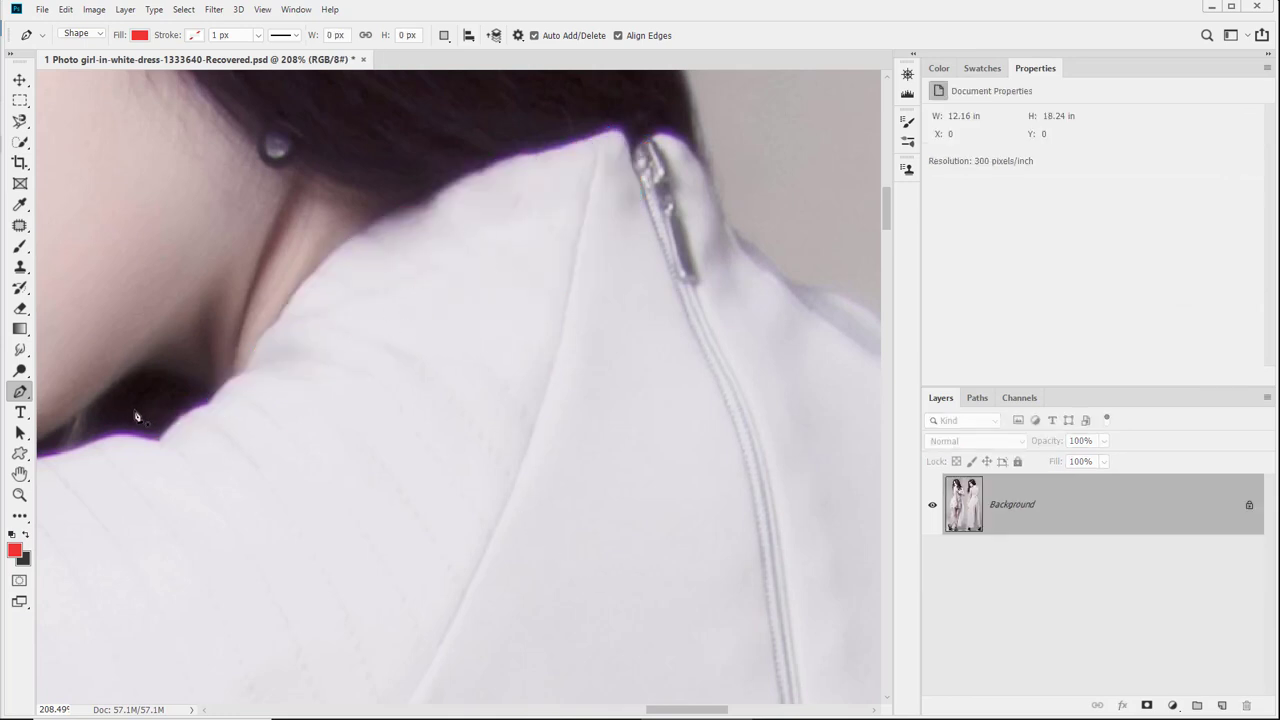
Try the Freeform Pen Tool by drawing a freehand shape along the jacket's shoulder seam, and undo it
right_click(28, 393)
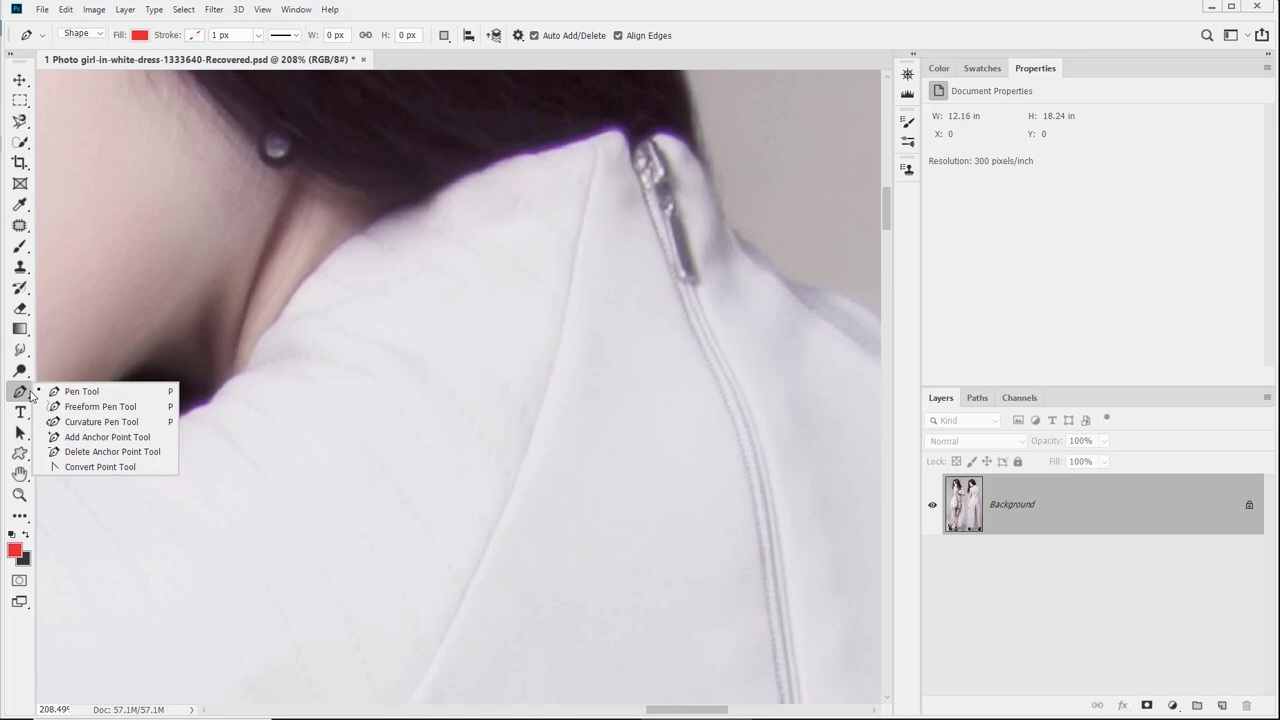
left_click(105, 407)
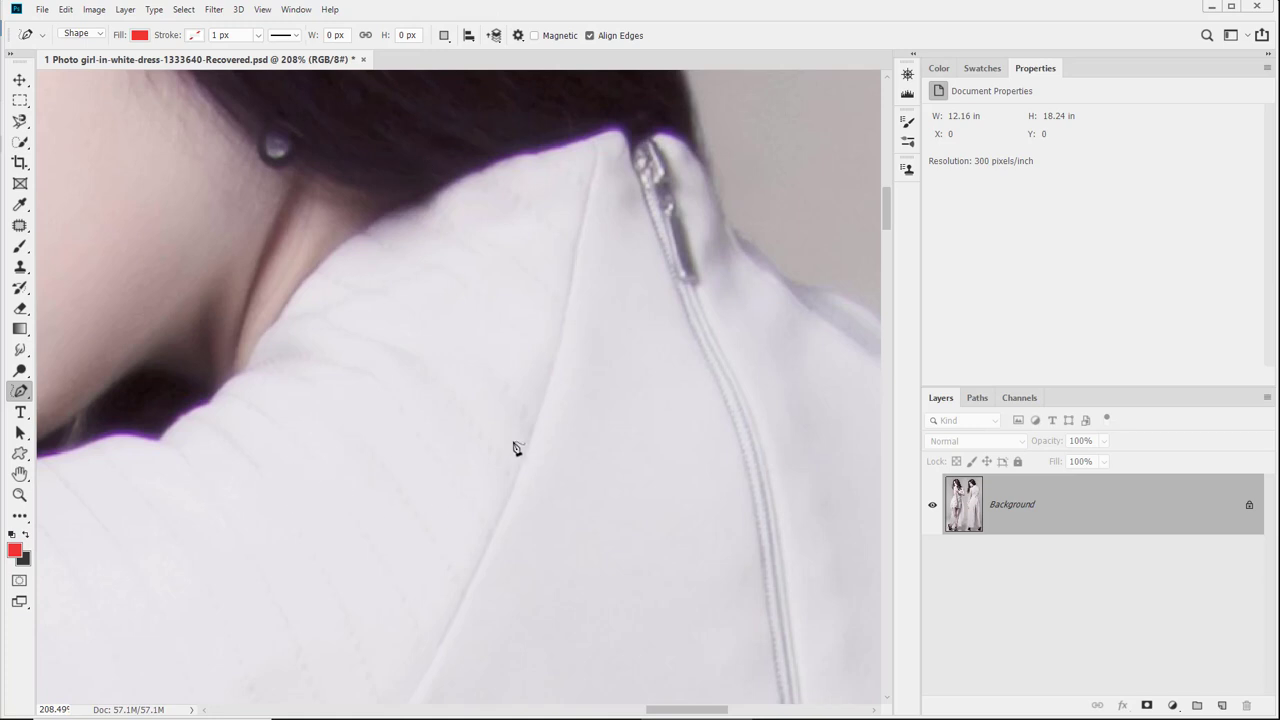
mouse_move(590, 241)
left_mouse_down()
mouse_move(563, 395)
mouse_move(298, 651)
mouse_move(529, 186)
mouse_move(589, 235)
left_mouse_up()
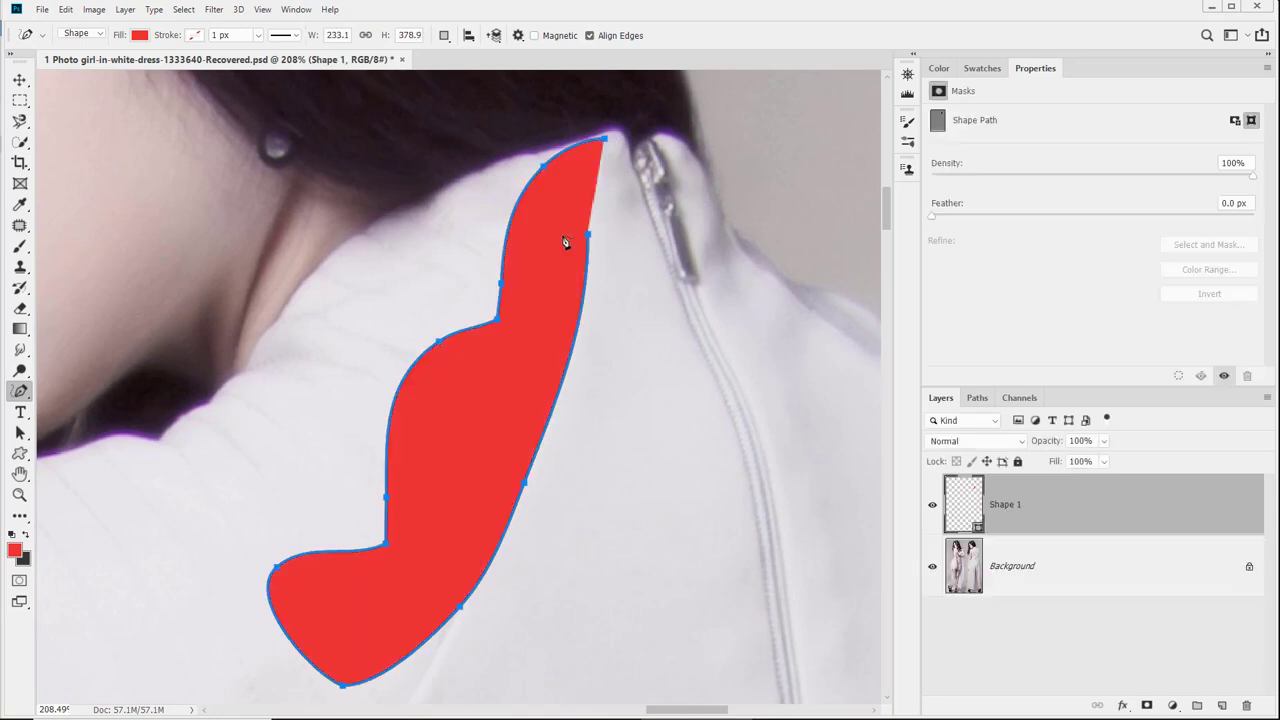
key("ctrl+z")
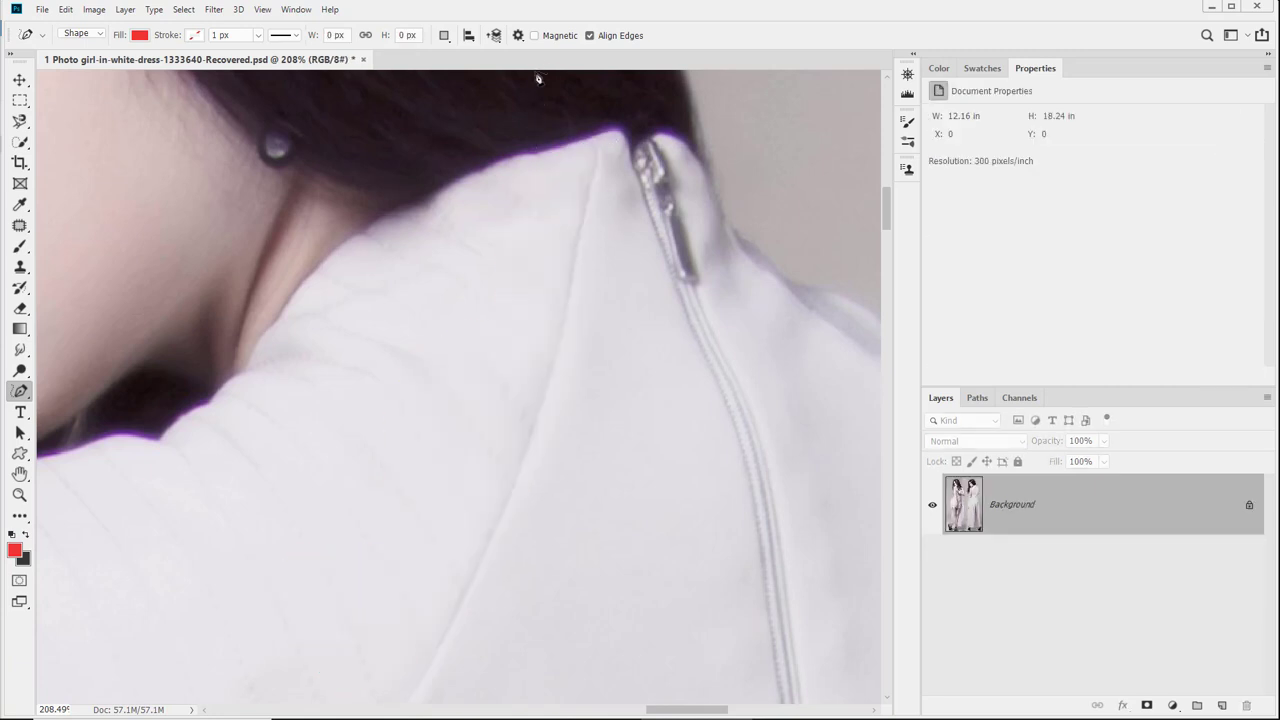
Turn on Magnetic for the Freeform Pen and trace a closed shape along the jacket's neck edge and across the shoulder
left_click(535, 36)
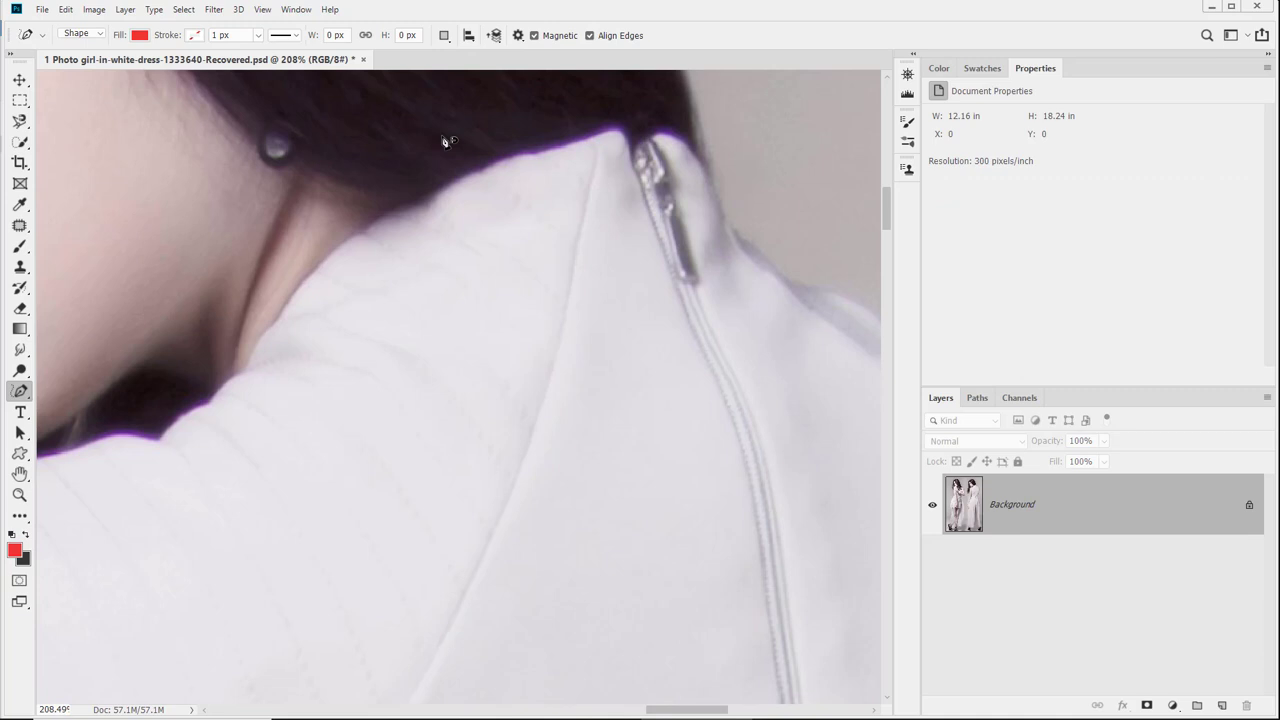
left_click(161, 442)
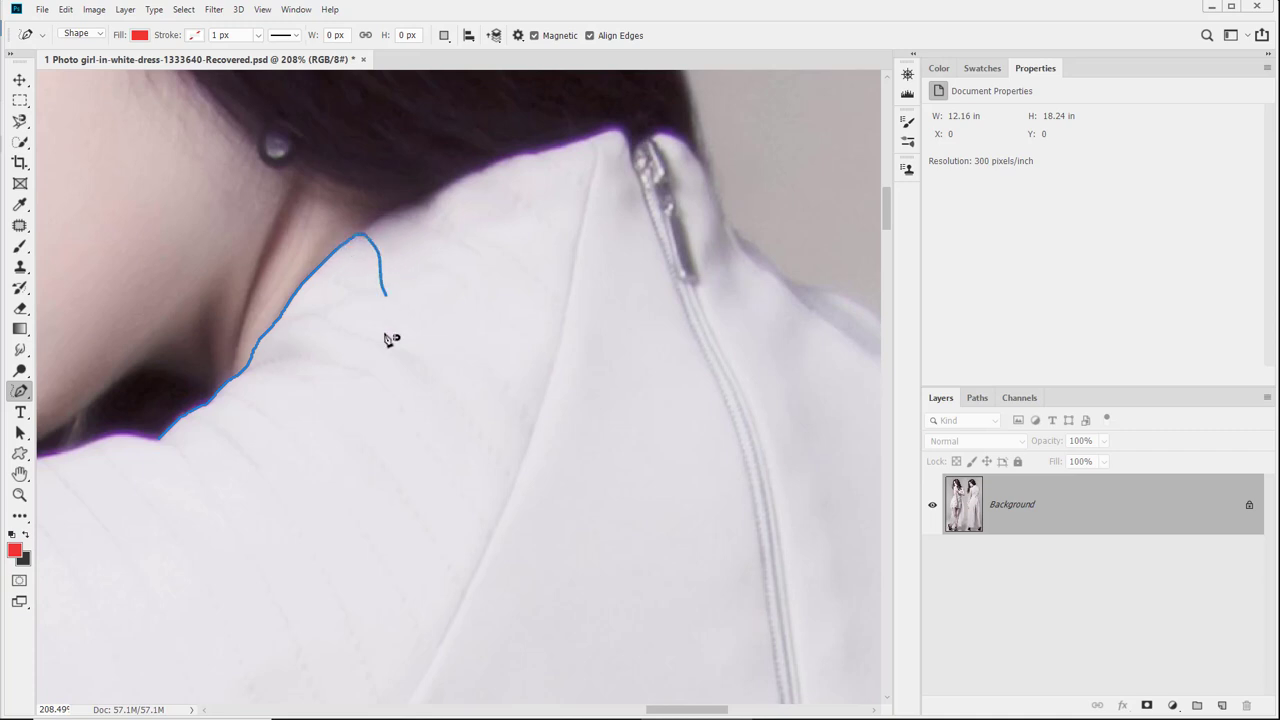
double_click(247, 561)
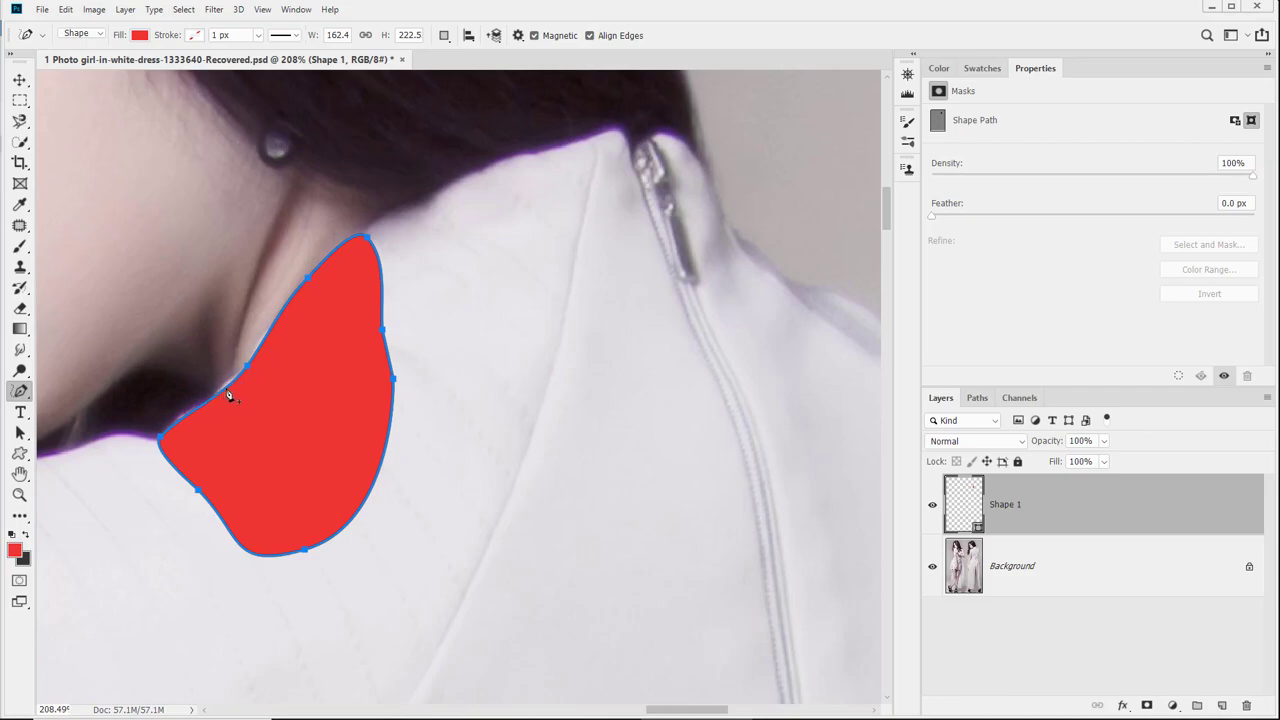
Examine up close how accurately the red shape follows the jacket's edge beside the neck
key("z")
left_click_drag(217, 371, 306, 420)
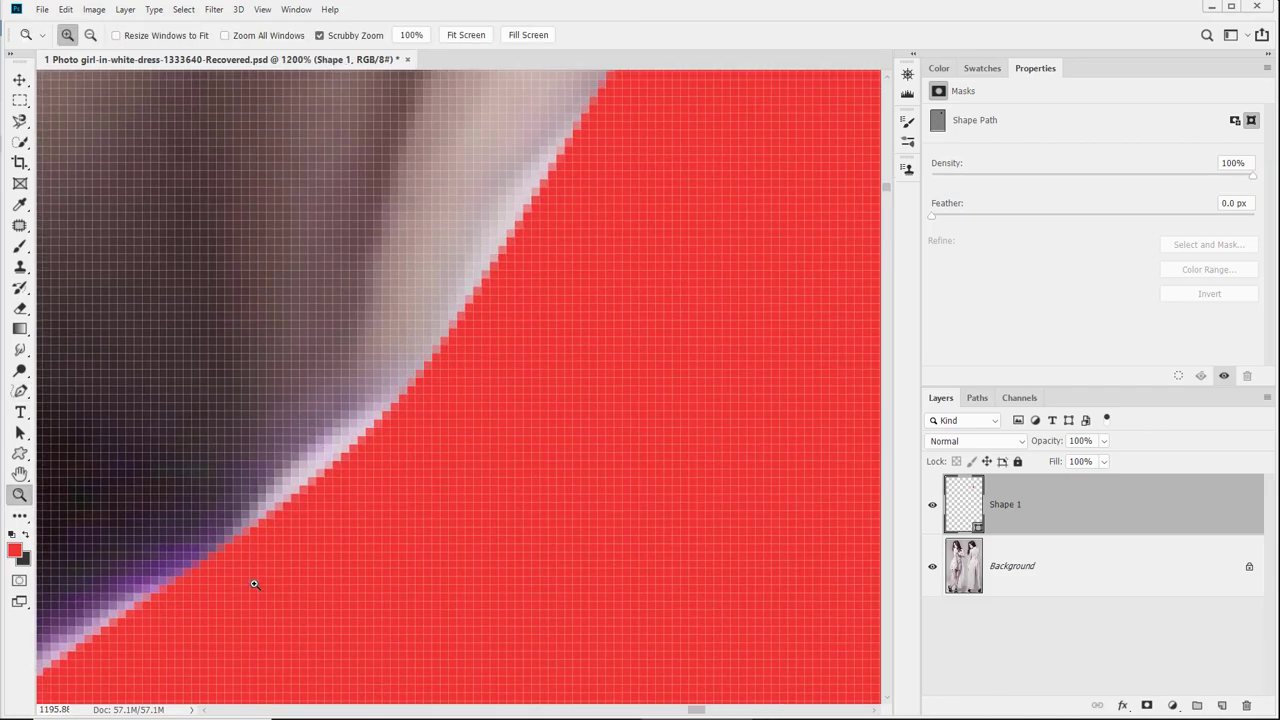
left_click_drag(326, 498, 211, 474)
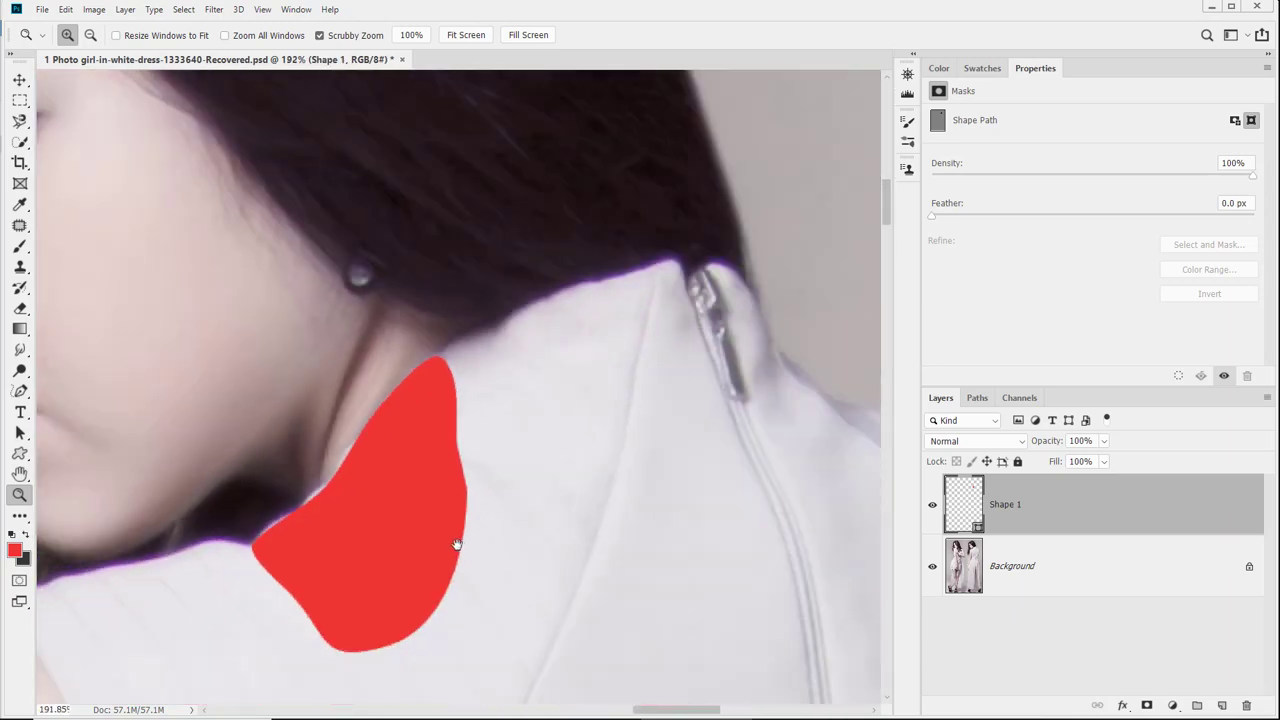
left_click_drag(456, 544, 371, 531)
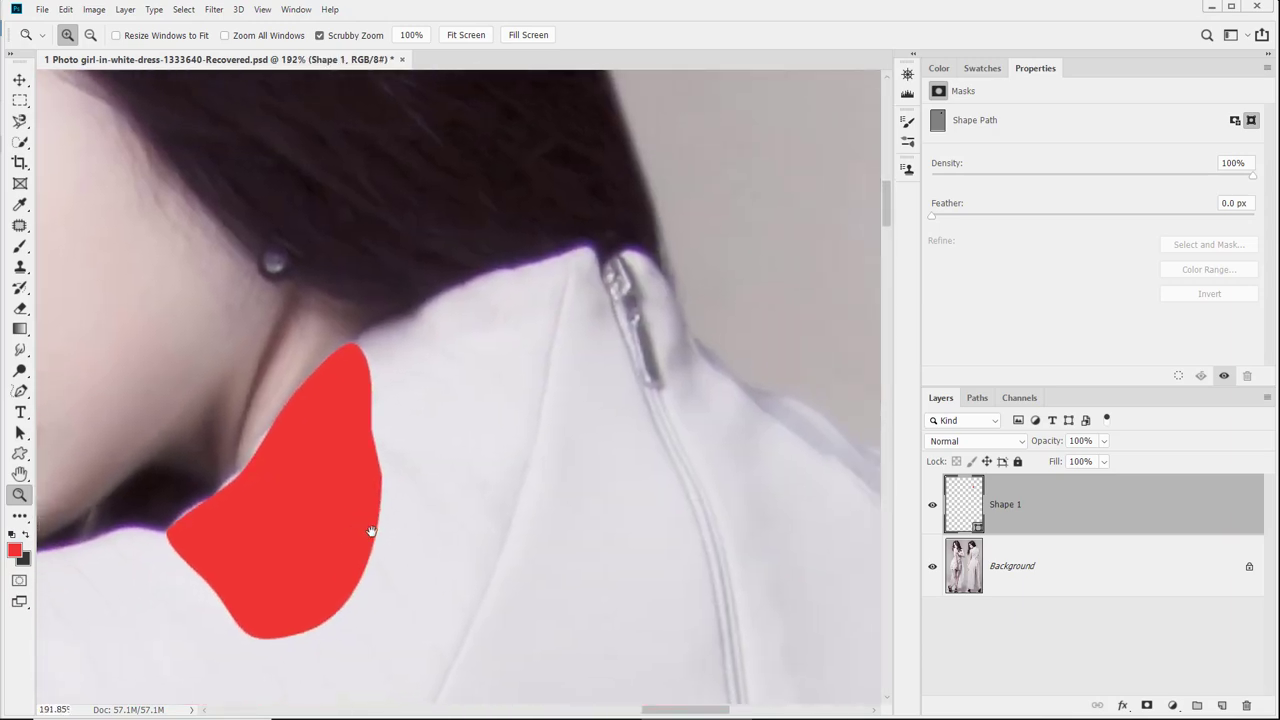
Switch back to the standard Pen Tool and delete the red shape beside the neck
left_click(20, 79)
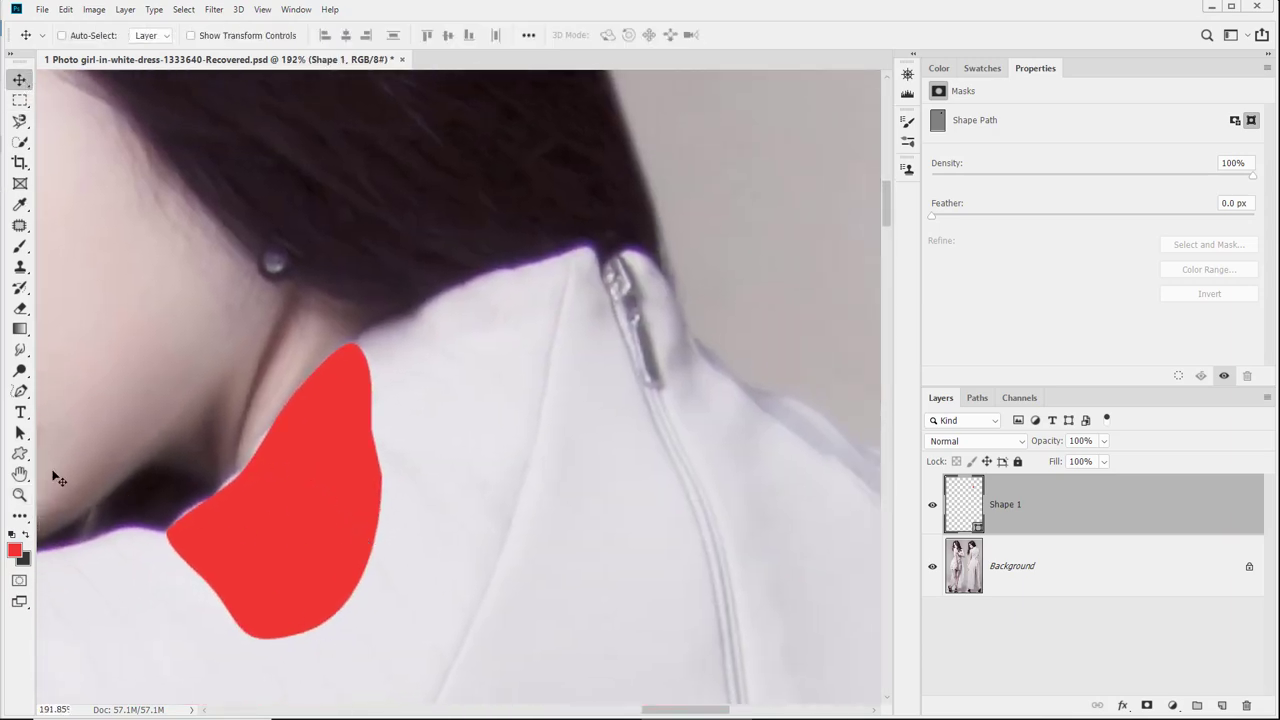
left_click(20, 432)
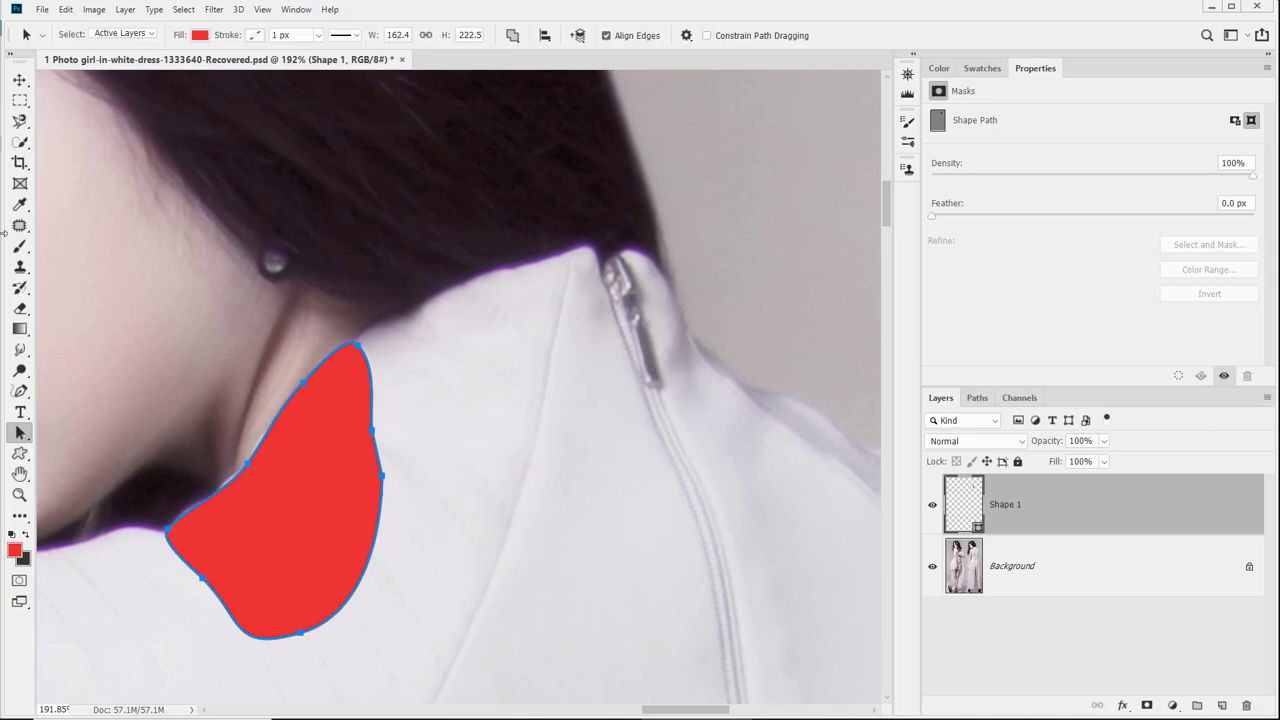
left_click(20, 391)
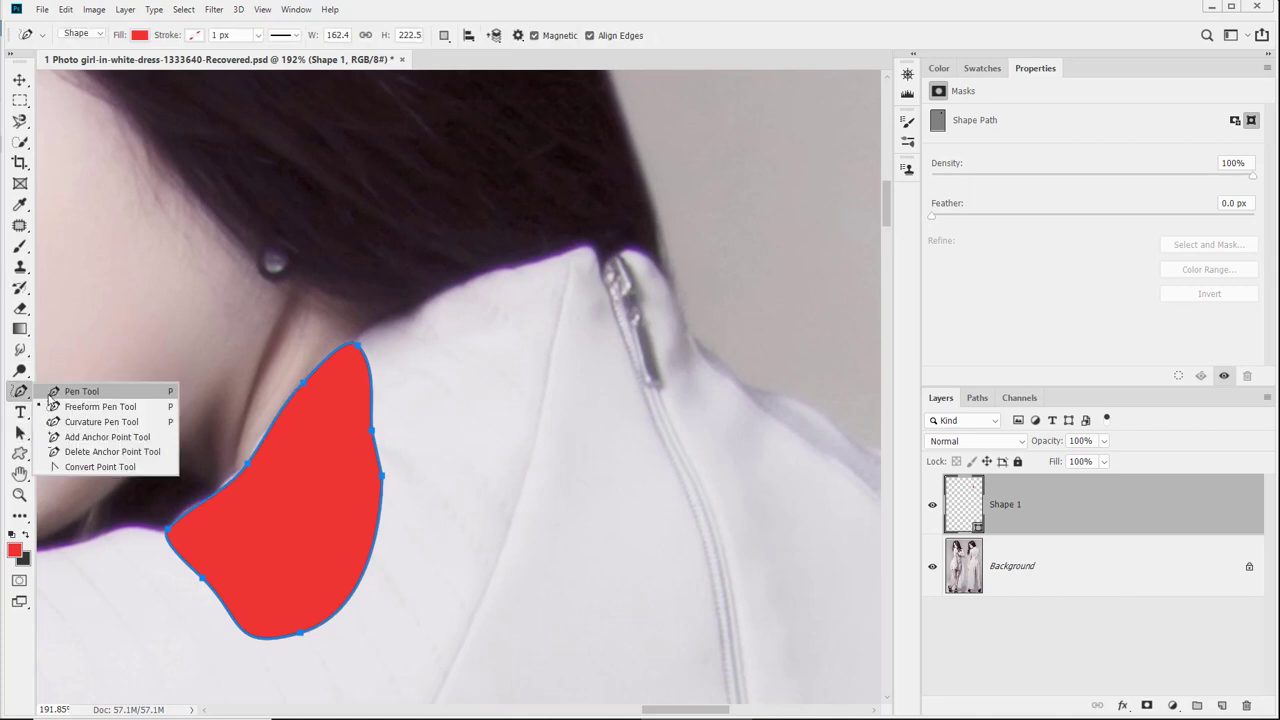
left_click(75, 391)
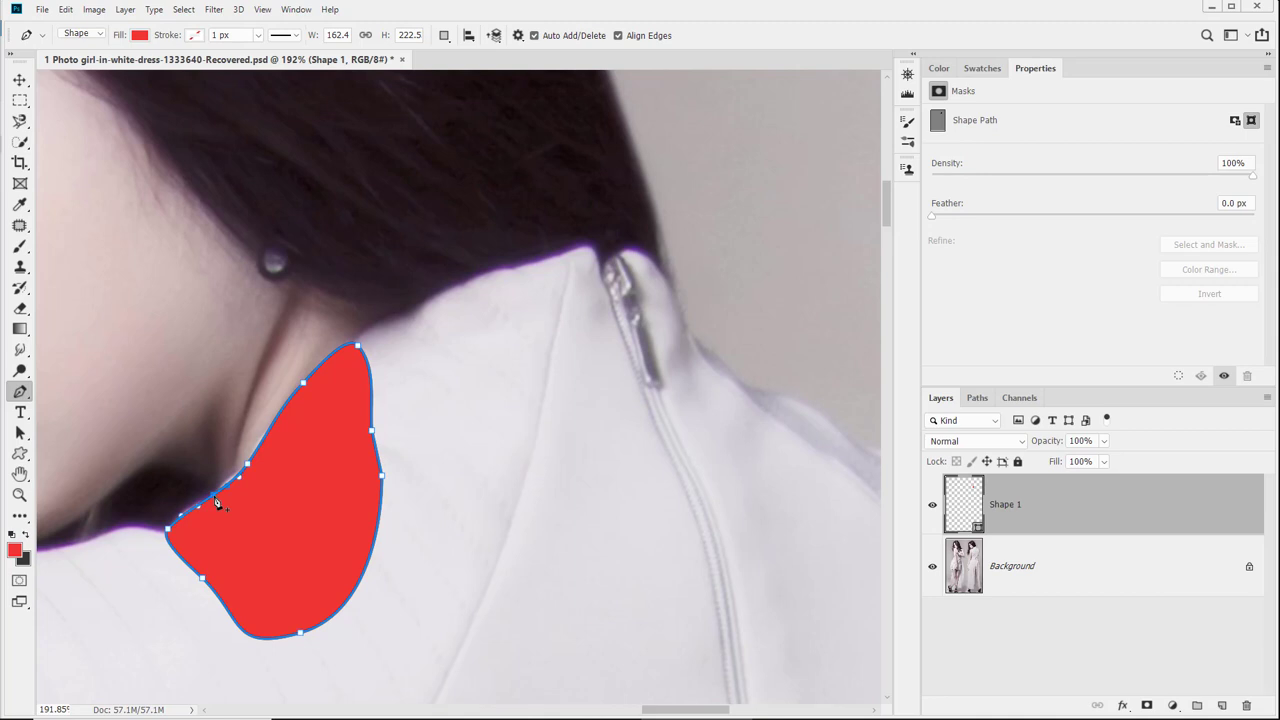
left_click_drag(214, 497, 213, 495)
key("Delete")
key("Delete")
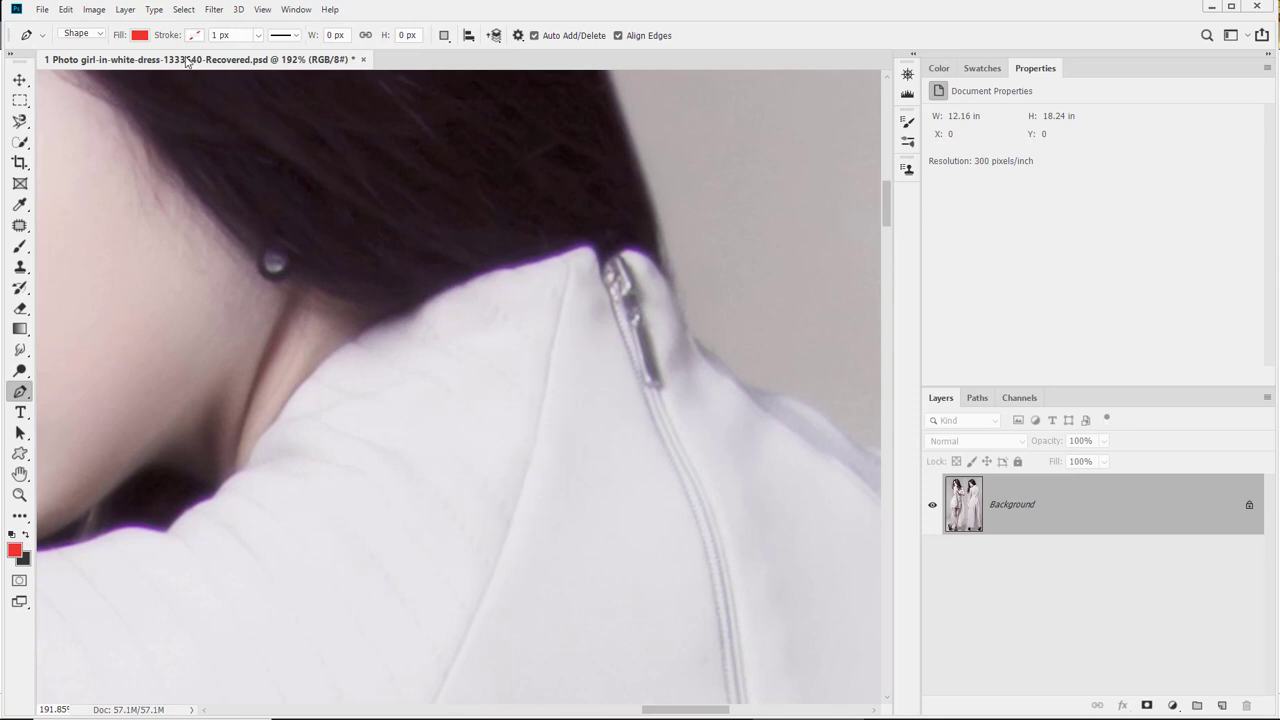
Draw a closed four-sided red shape across the jacket's back with the Pen Tool in Shape mode
key("ctrl+s")
left_click(82, 36)
left_click(80, 45)
left_click(262, 487)
left_click(628, 382)
left_click(334, 607)
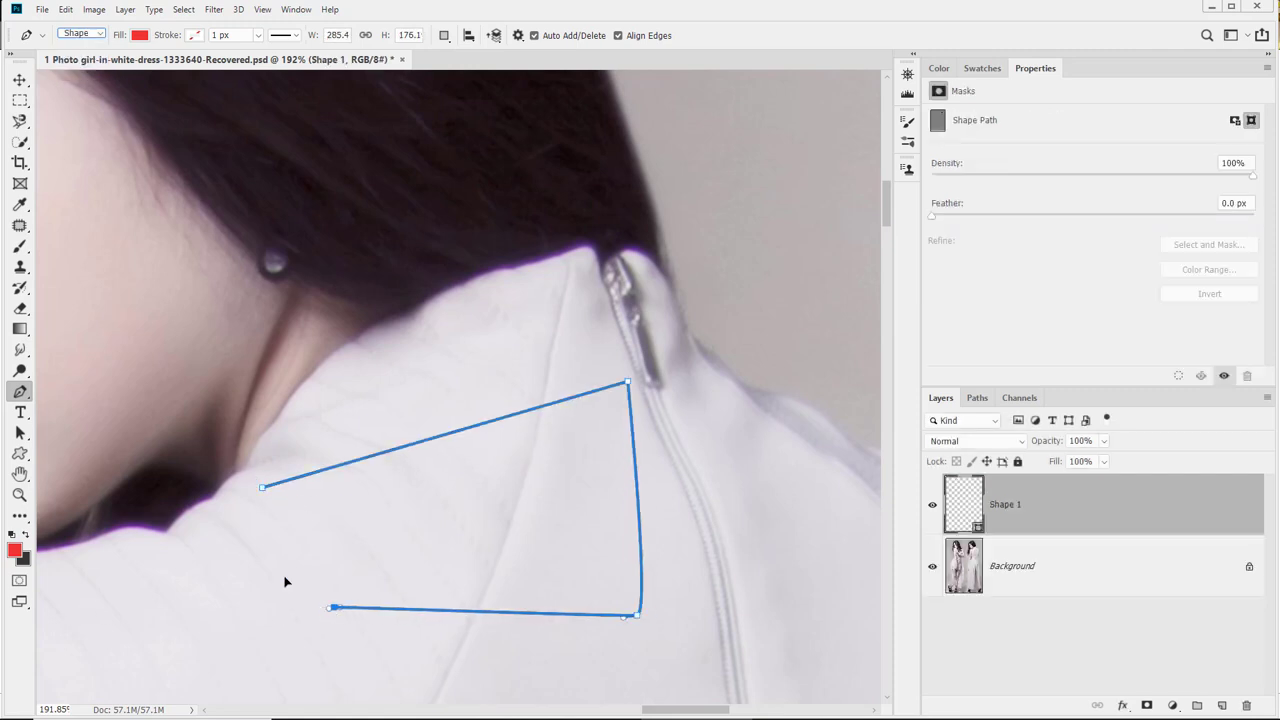
left_click(262, 487)
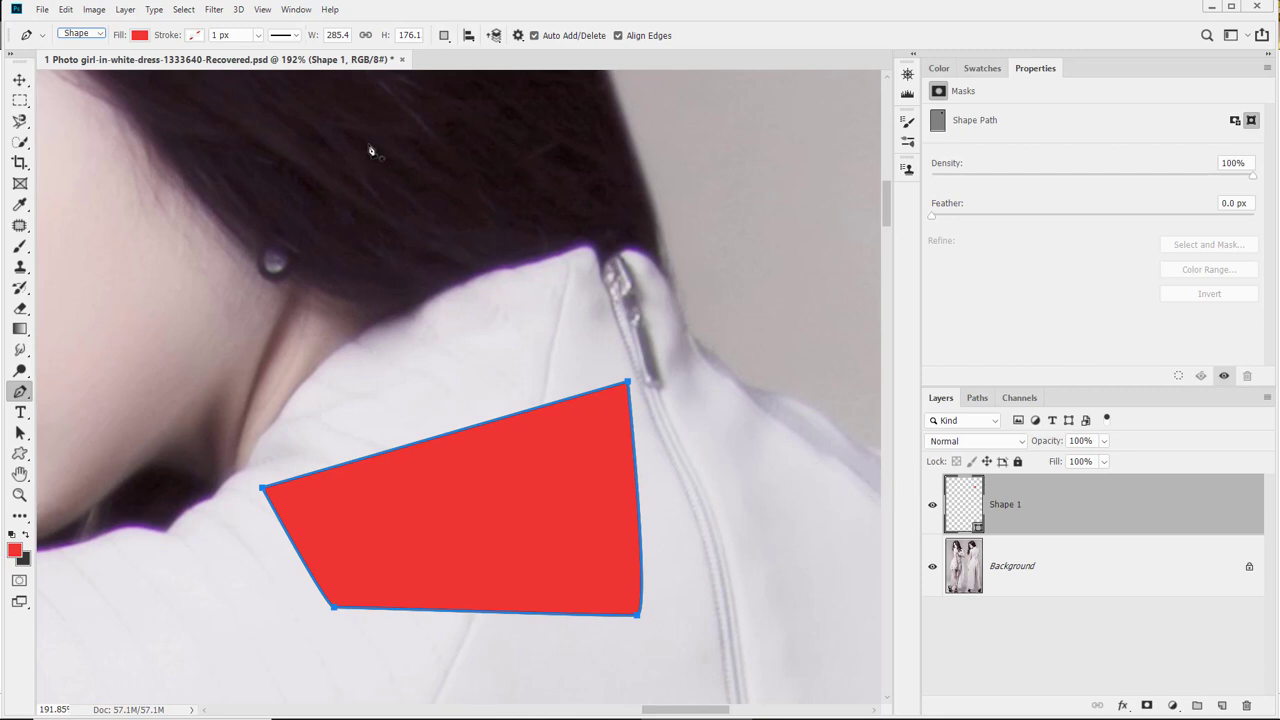
Review the path operation options offered for the four-sided shape, such as New Layer and Combine Shapes
left_click(444, 36)
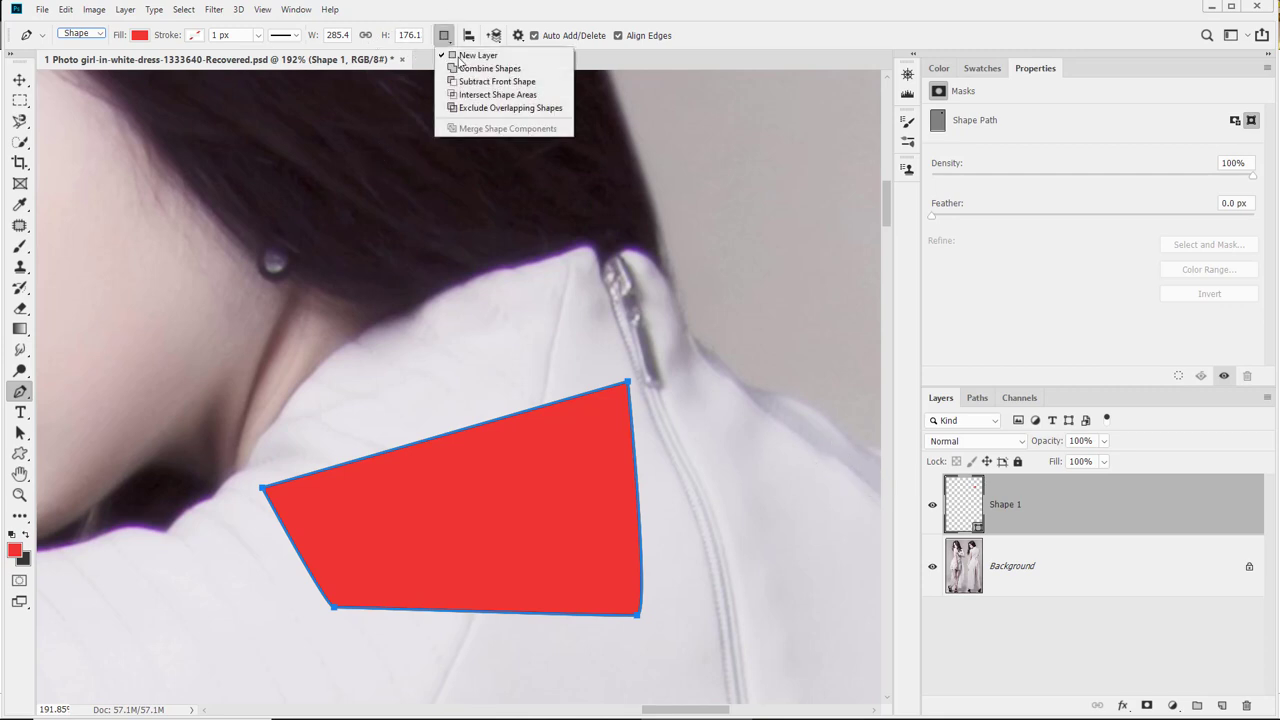
left_click(444, 40)
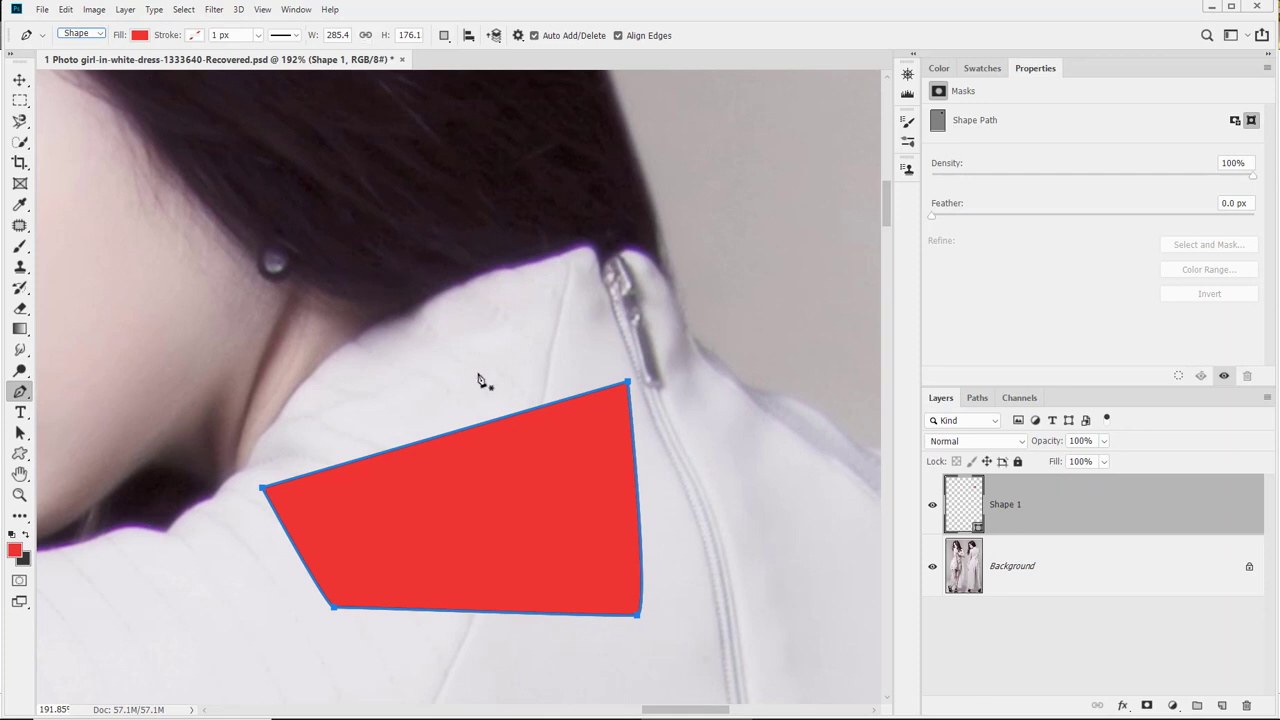
left_click(445, 37)
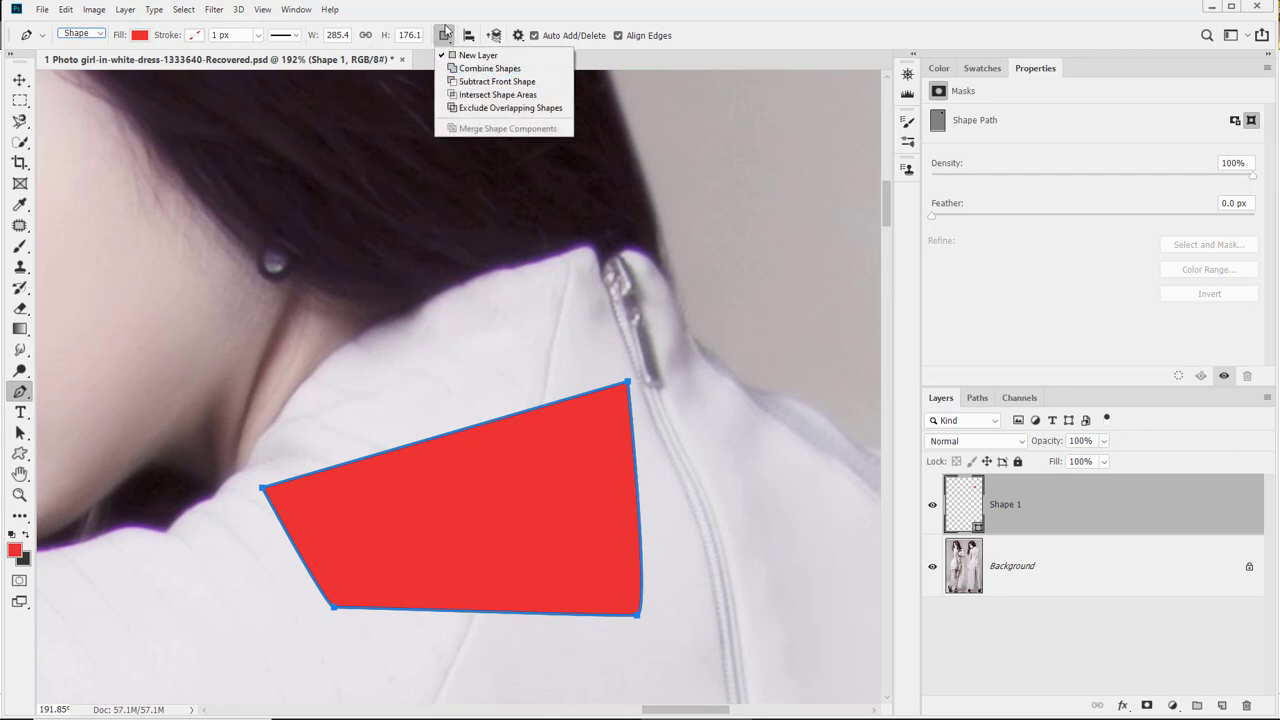
left_click(445, 29)
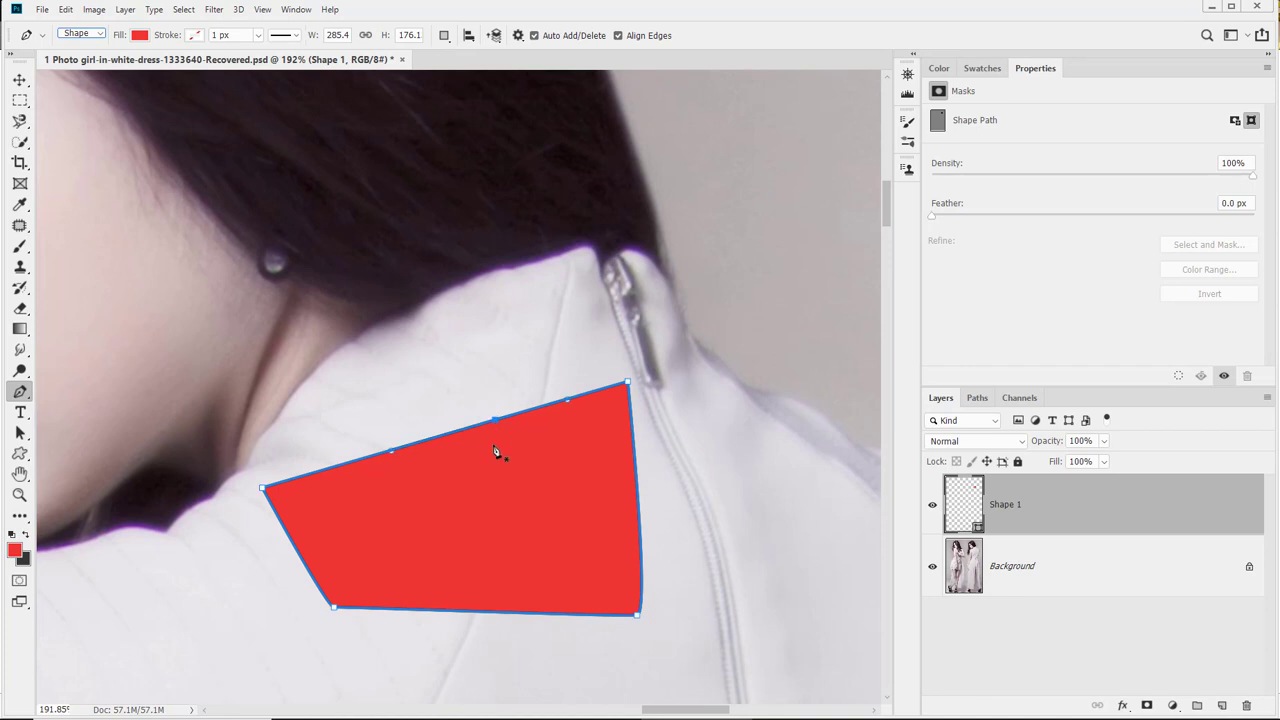
Delete the four-sided red shape and set the Pen Tool to Path mode
left_click(19, 79)
key("Delete")
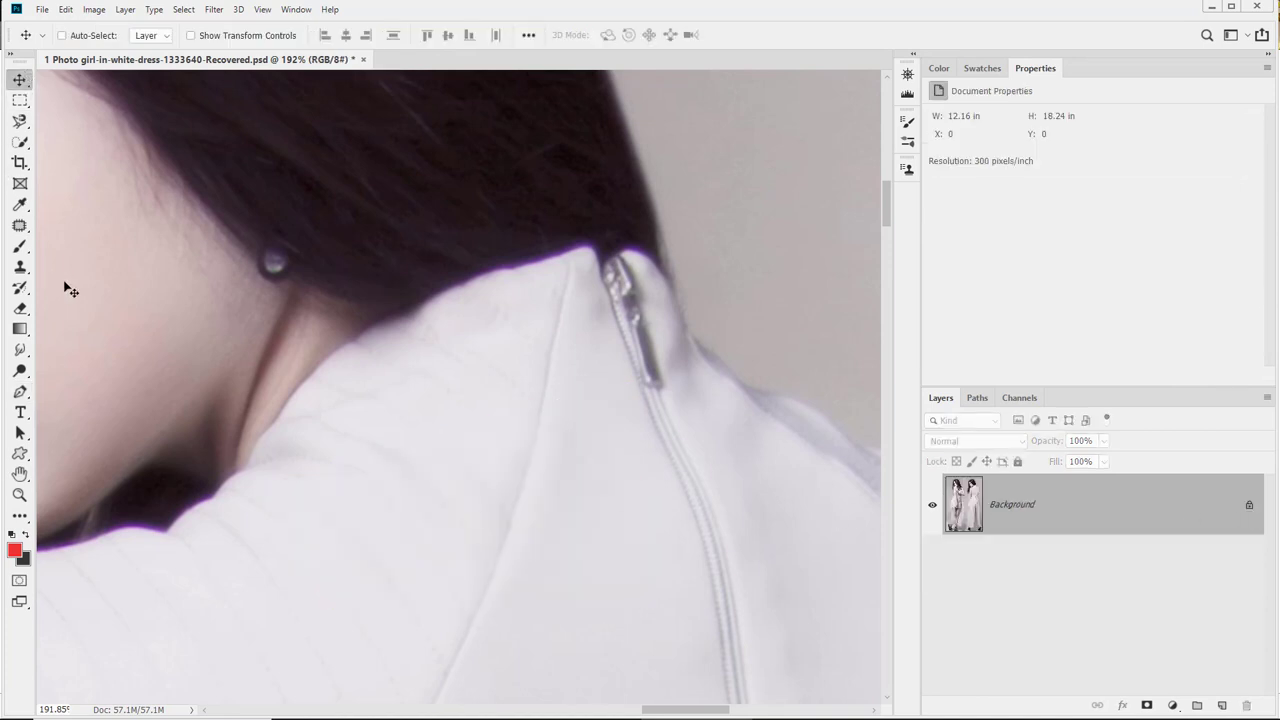
key("p")
left_click(85, 38)
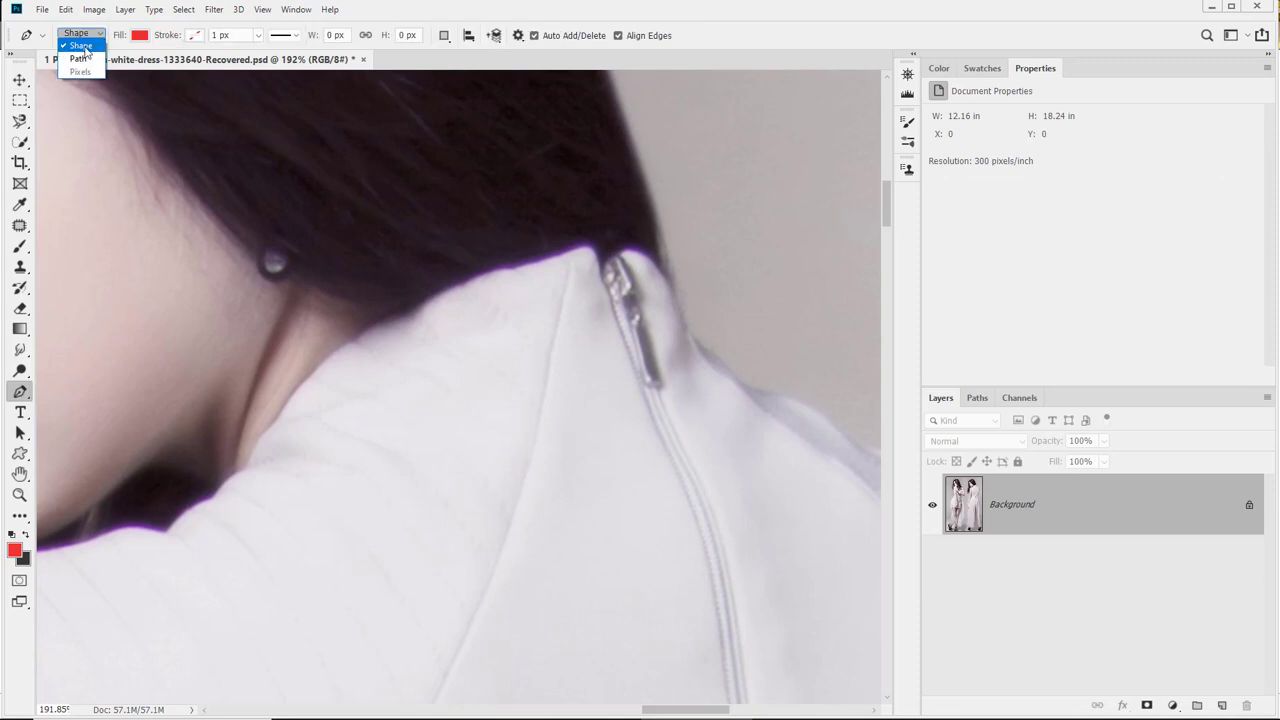
left_click(80, 58)
left_click(975, 399)
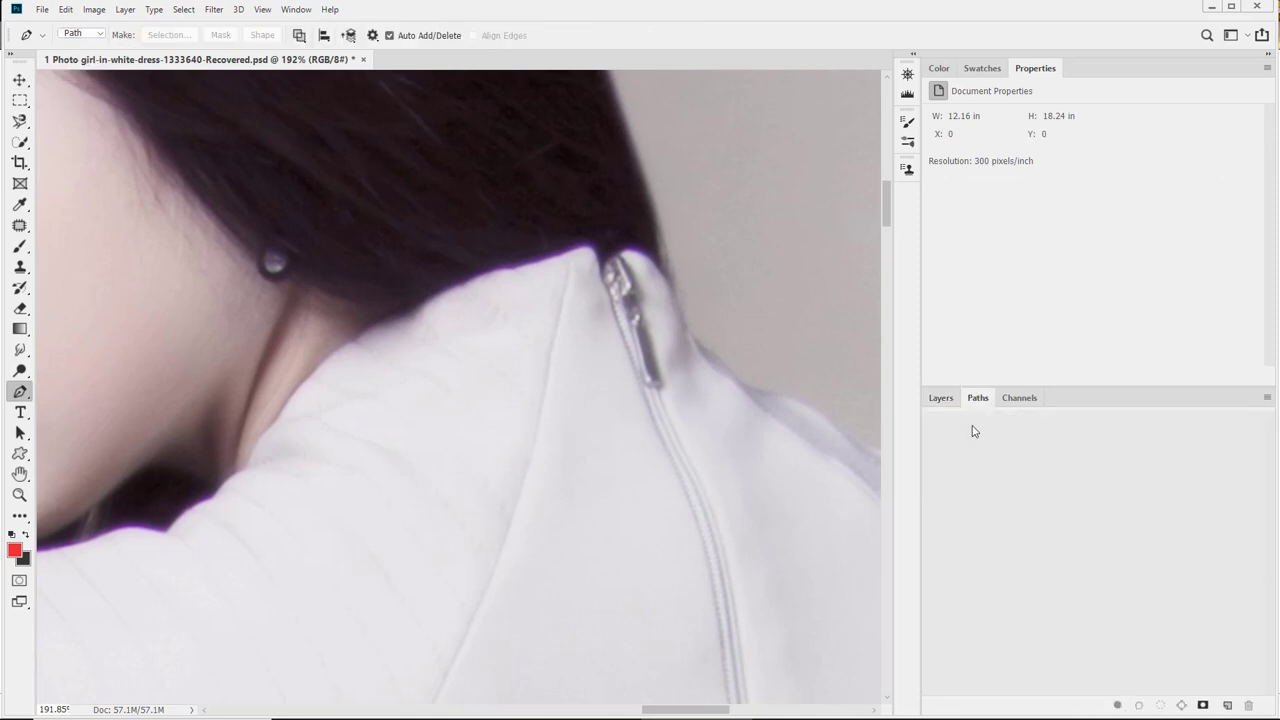
left_click(941, 397)
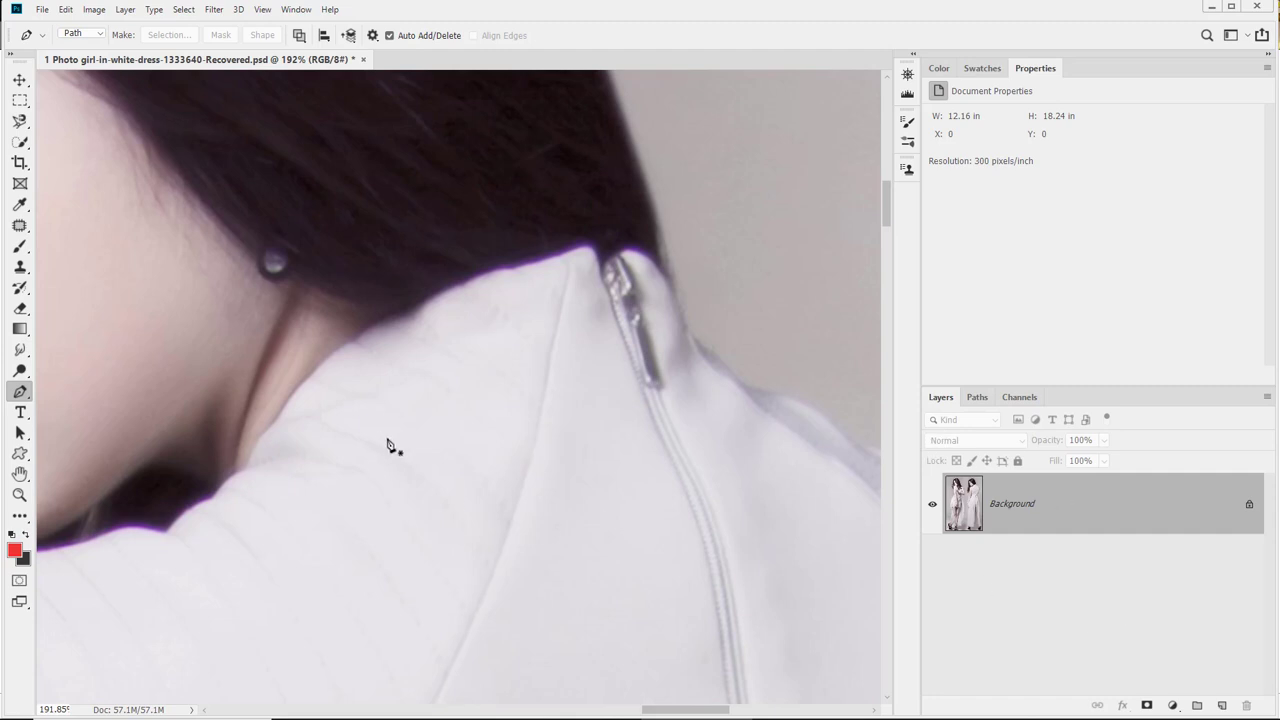
Draw a closed four-sided path over the jacket's back seam, beside the zipper, and show the list of paths
left_click(463, 481)
left_click(378, 569)
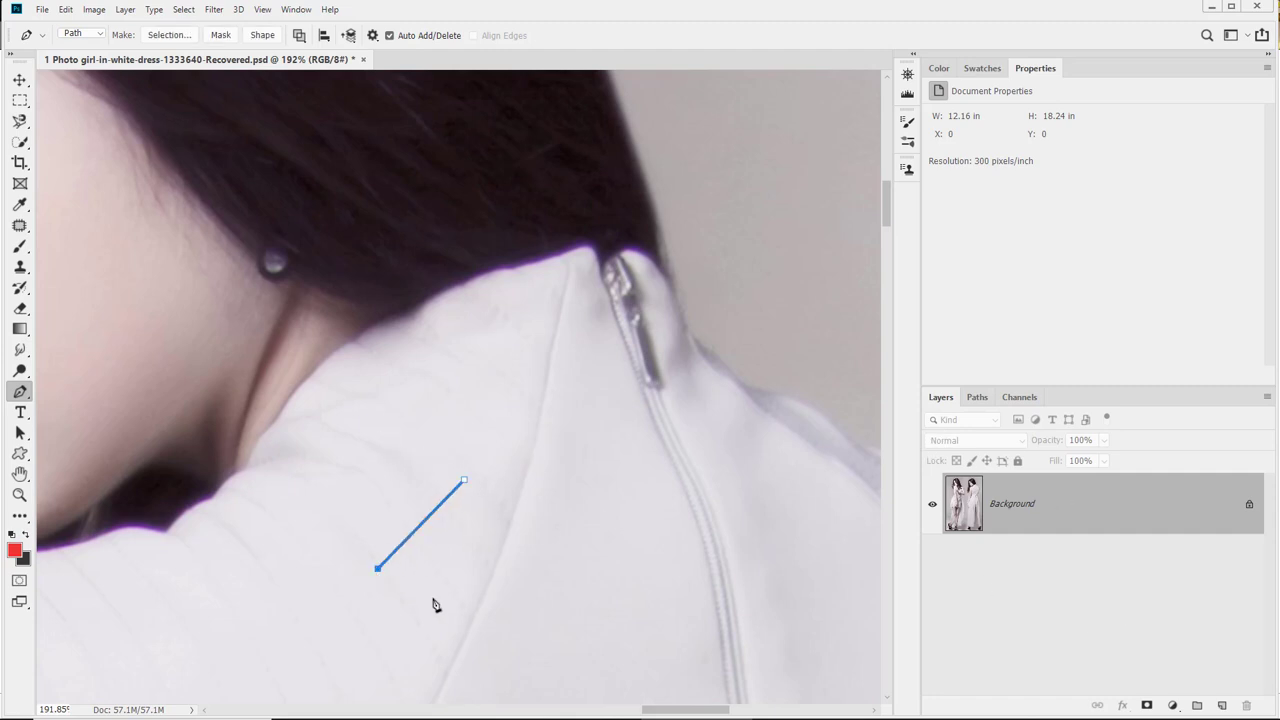
left_click(587, 629)
left_click(591, 519)
left_click(464, 482)
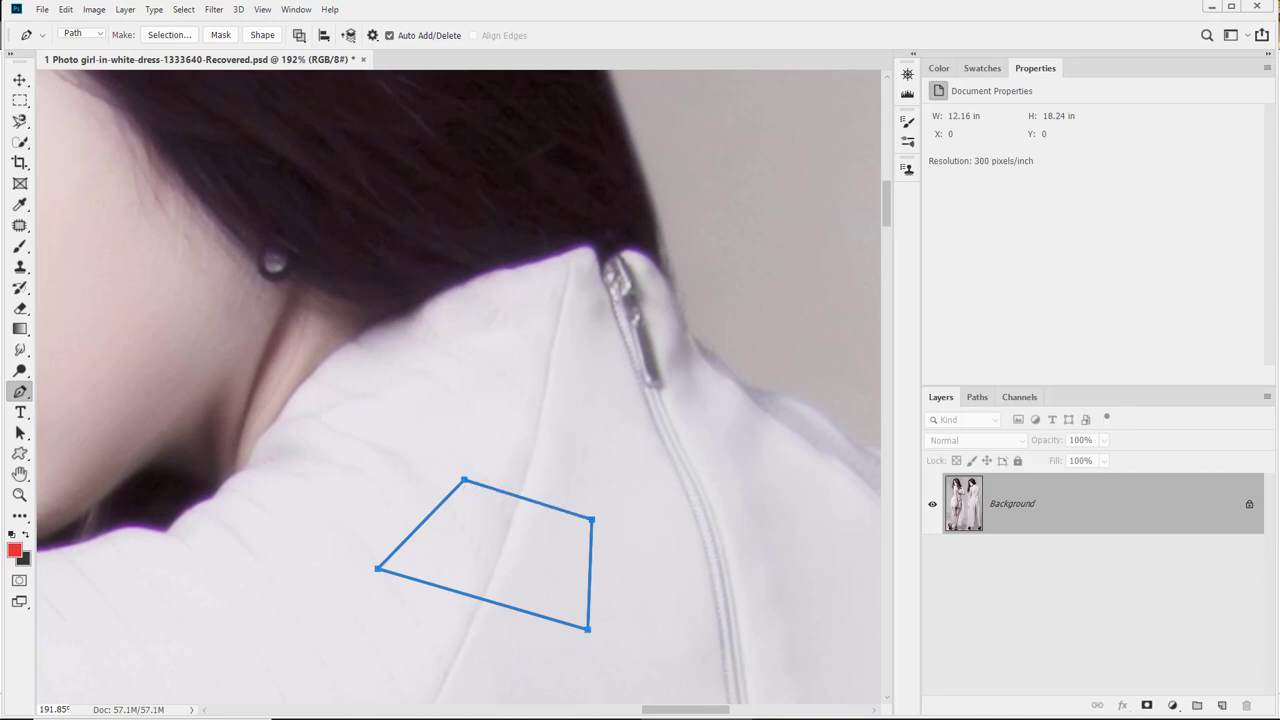
left_click(977, 398)
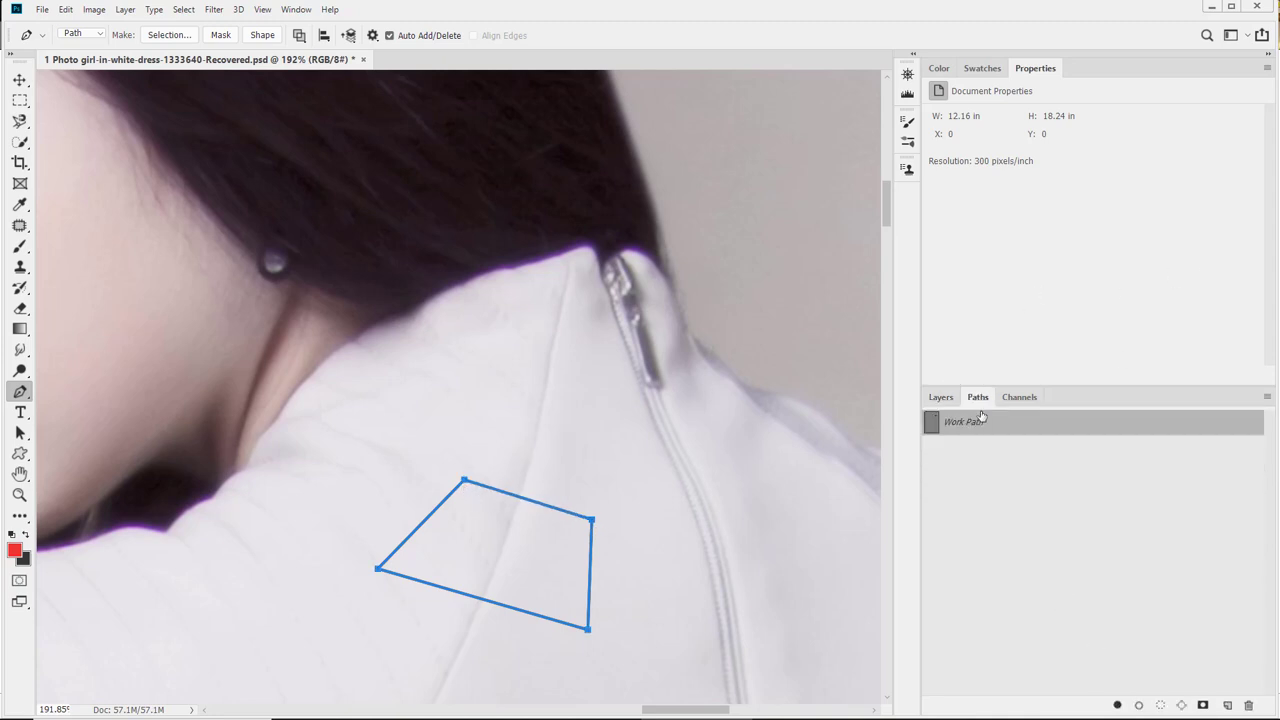
Add a second closed four-sided outline to the work path, above the first and across the end of the zipper pull
left_click(508, 362)
left_click(510, 433)
left_click(716, 469)
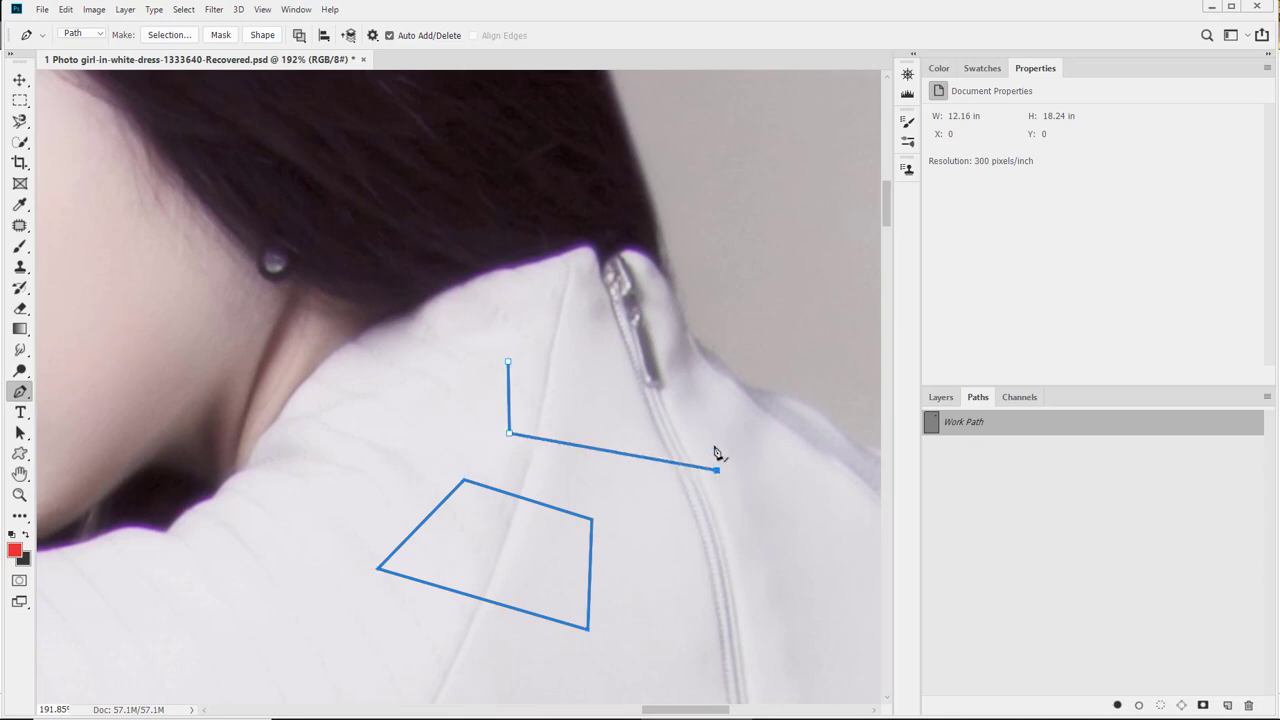
left_click(723, 368)
left_click(509, 363)
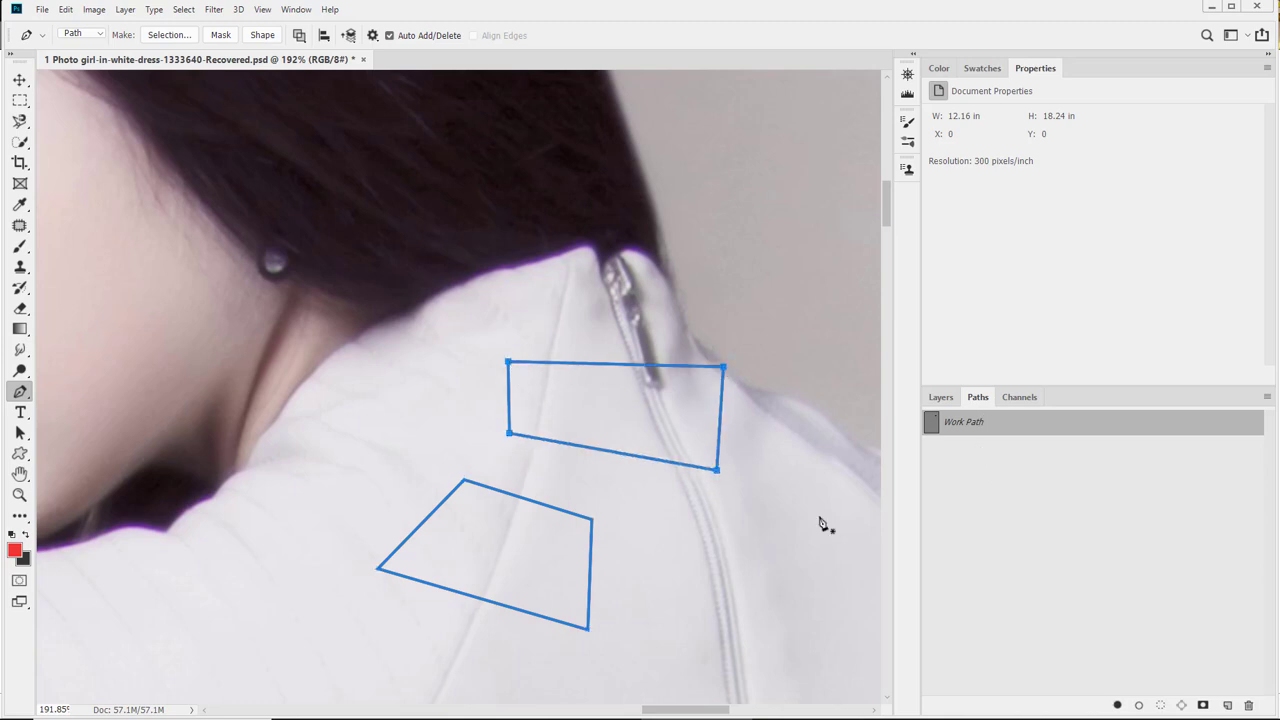
left_click(941, 397)
left_click(977, 397)
Add a third closed four-sided outline to the work path, across the lower zipper beside the first one
left_click(603, 539)
left_click(611, 631)
left_click(806, 618)
left_click(790, 512)
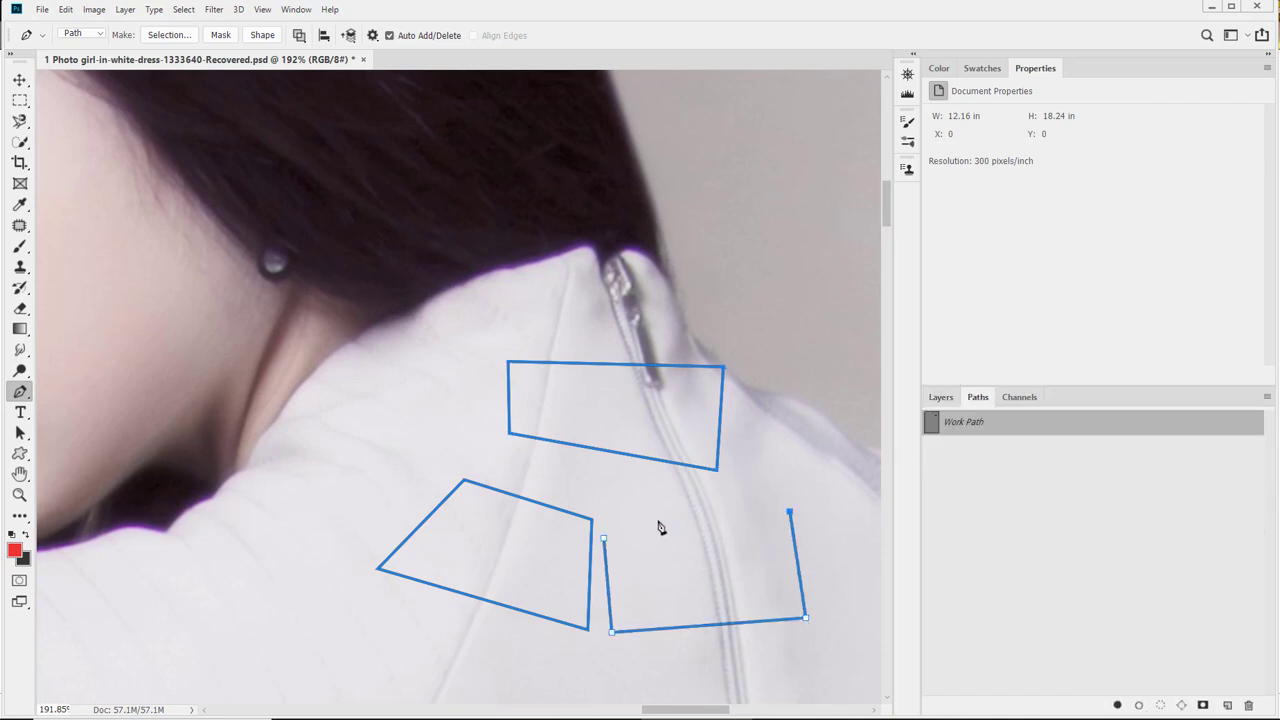
left_click(604, 539)
left_click(936, 398)
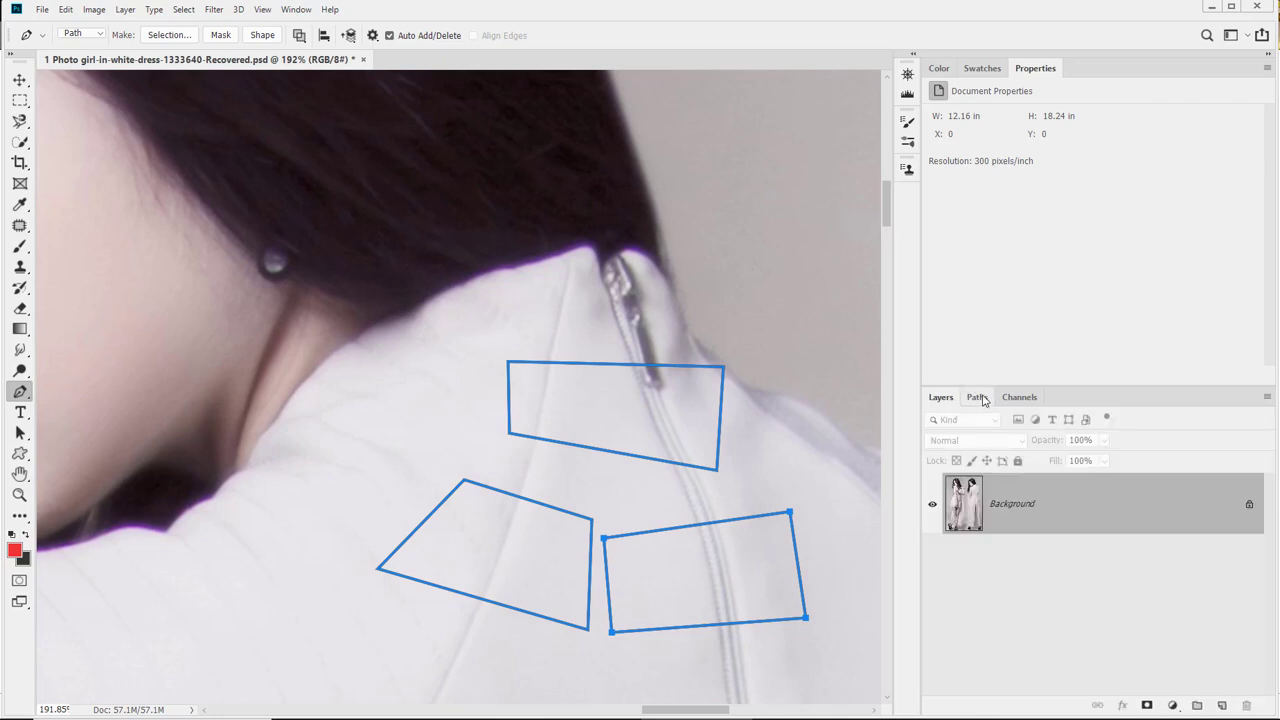
Check how the work path hides and shows on the canvas by leaving the Pen Tool and returning to it
left_click(20, 80)
key("Return")
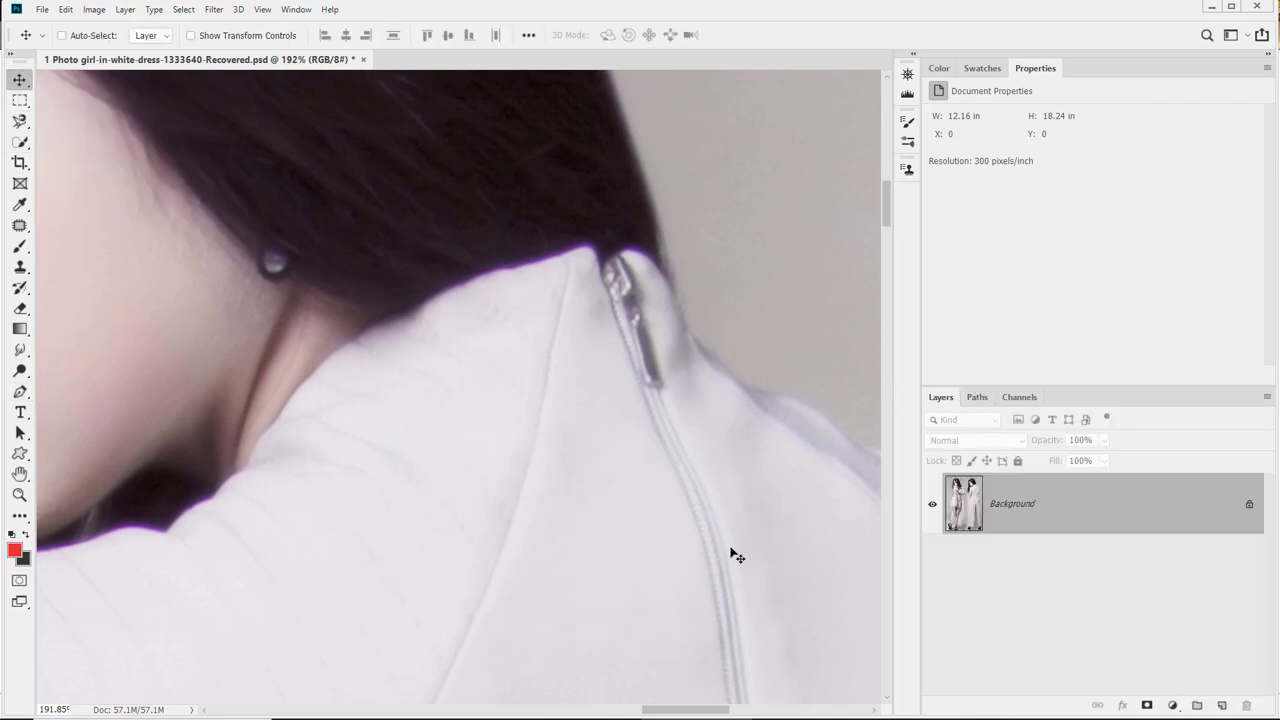
left_click(975, 398)
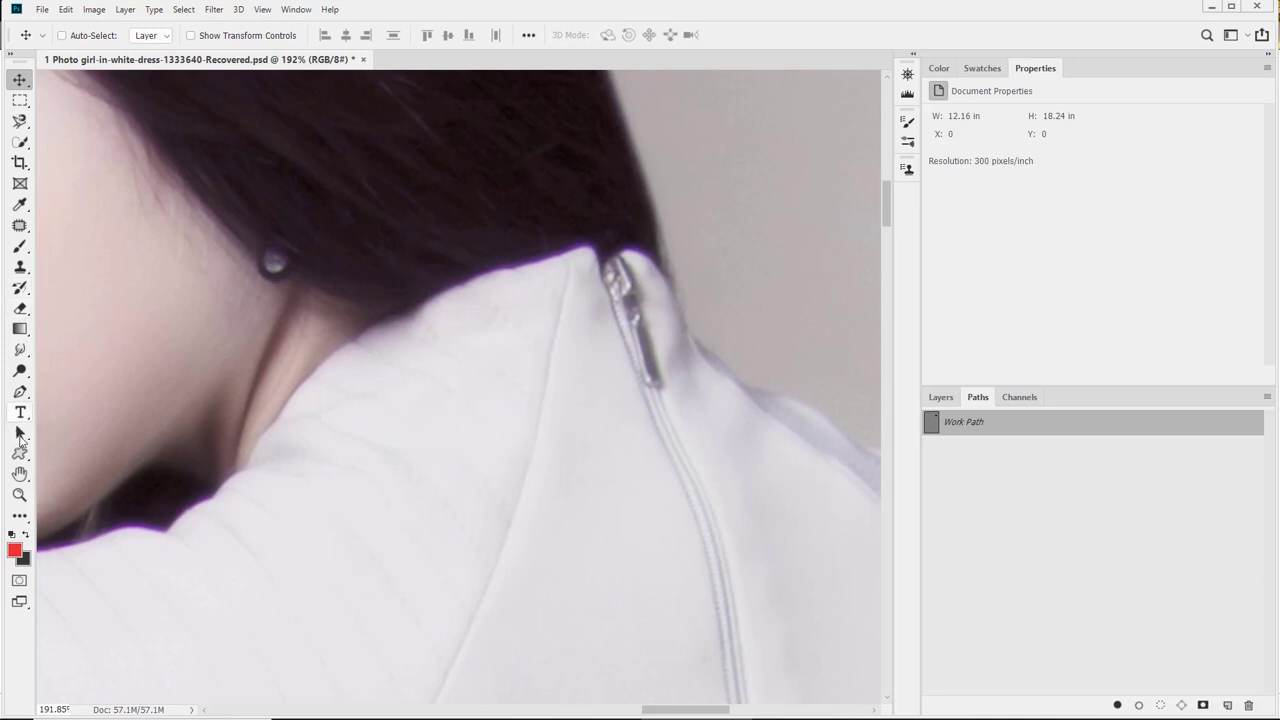
key("p")
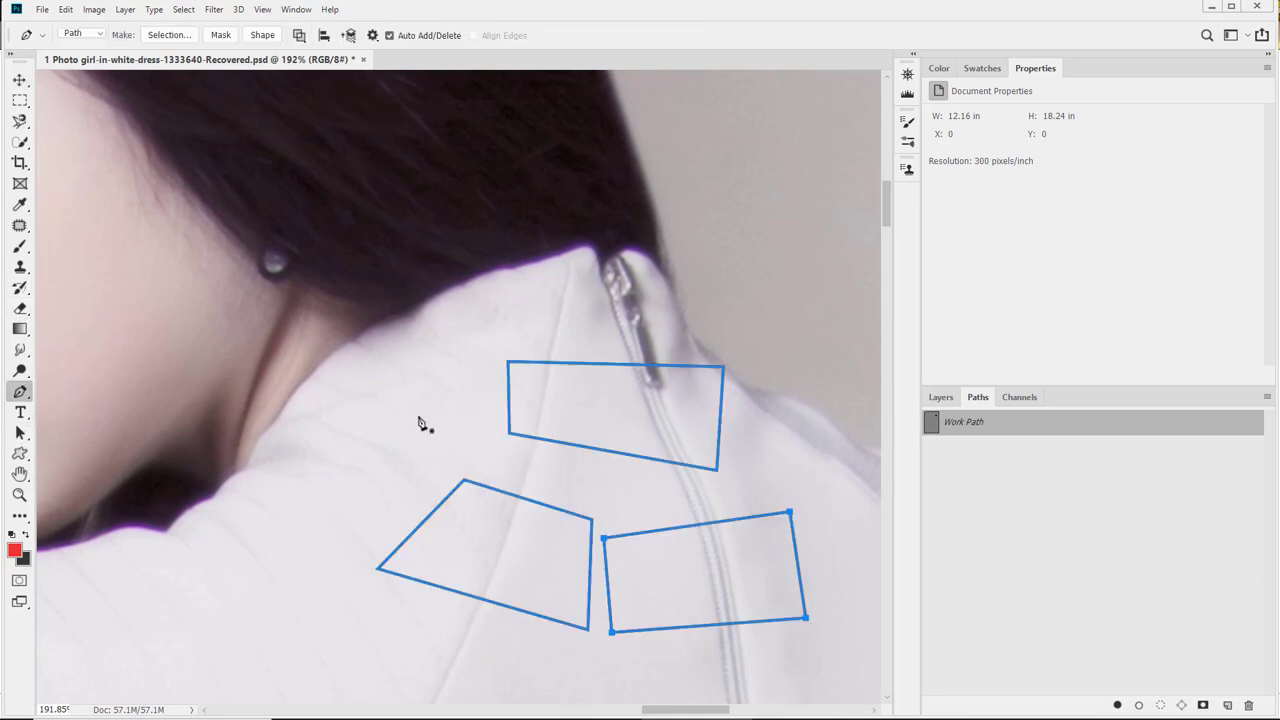
left_click(940, 397)
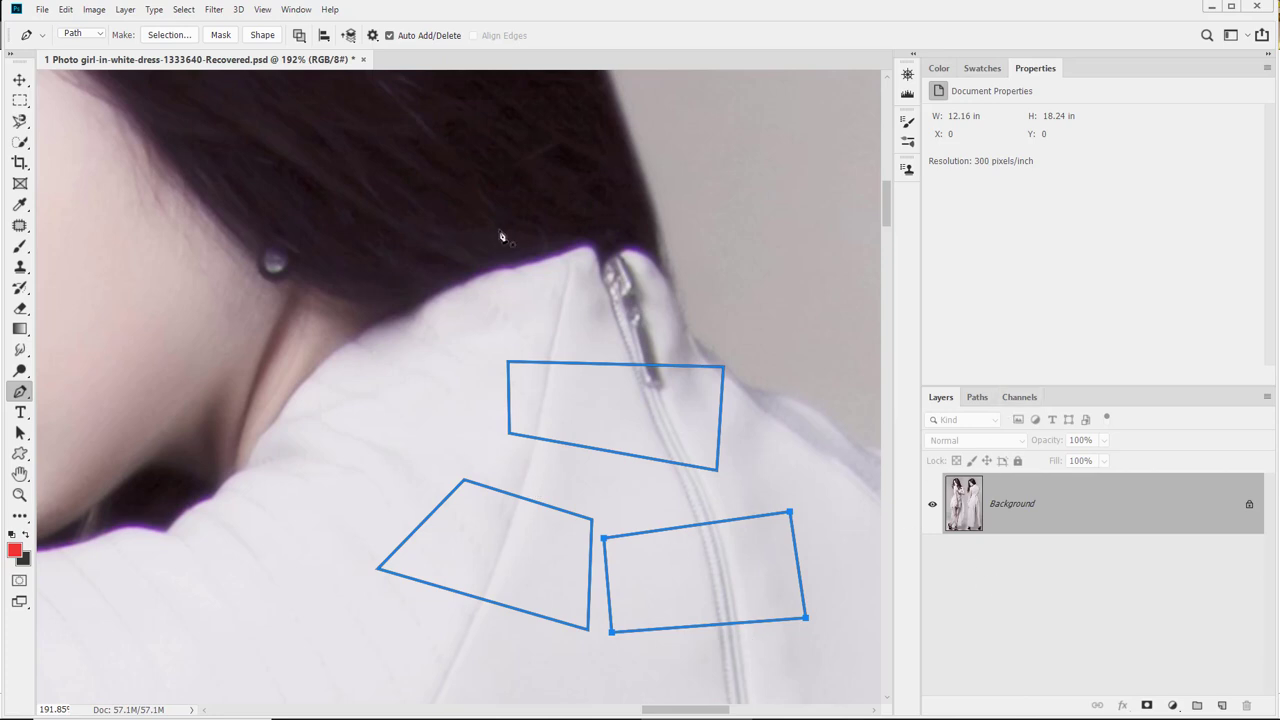
left_click(973, 400)
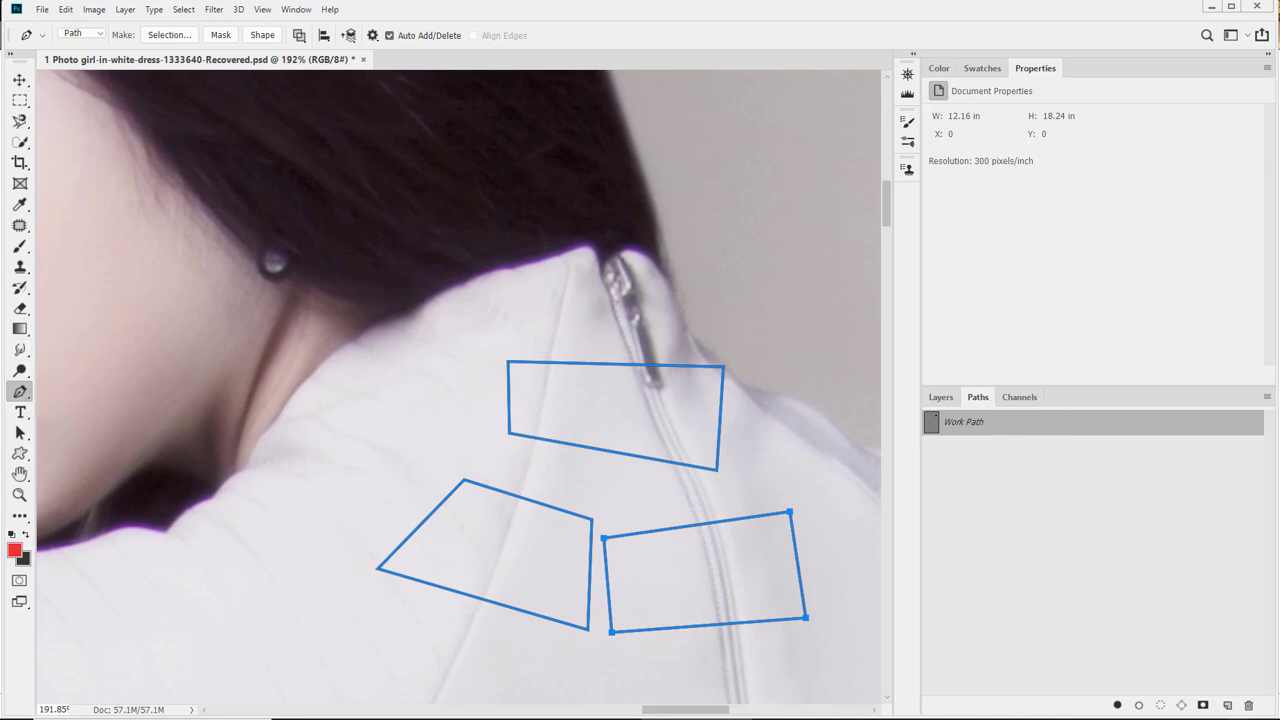
left_click(1226, 706)
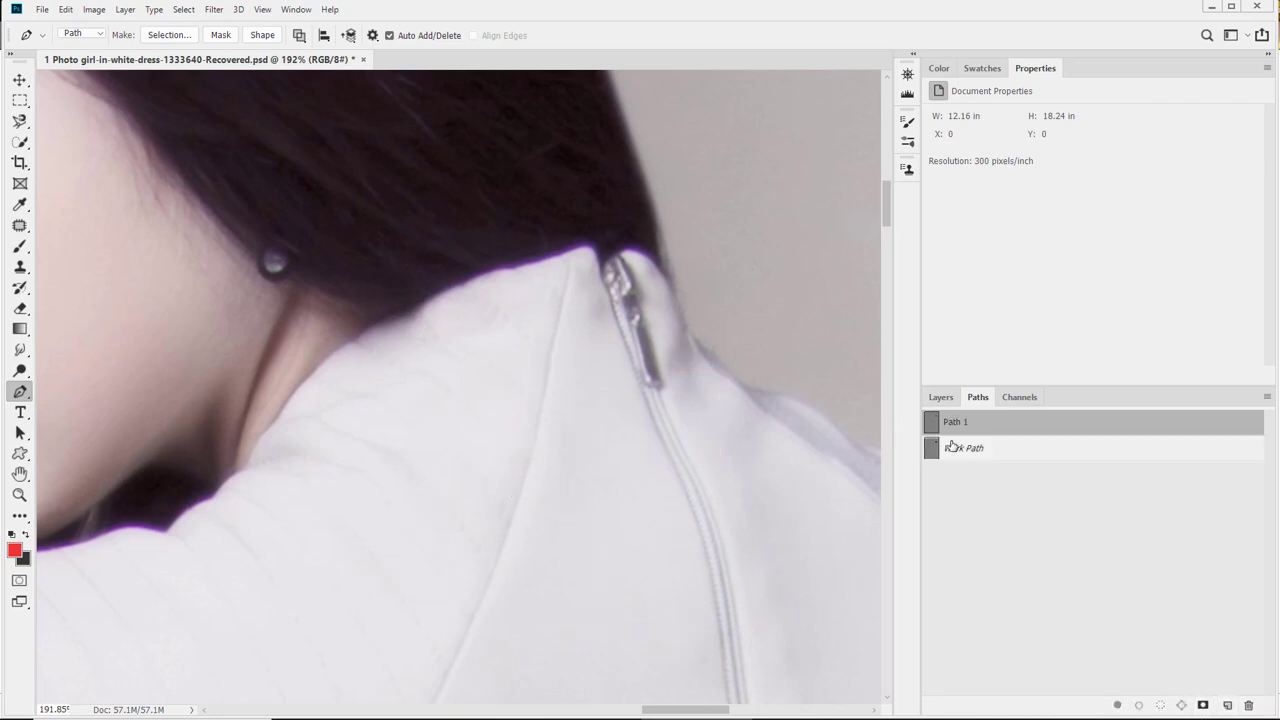
left_click_drag(936, 452, 1248, 706)
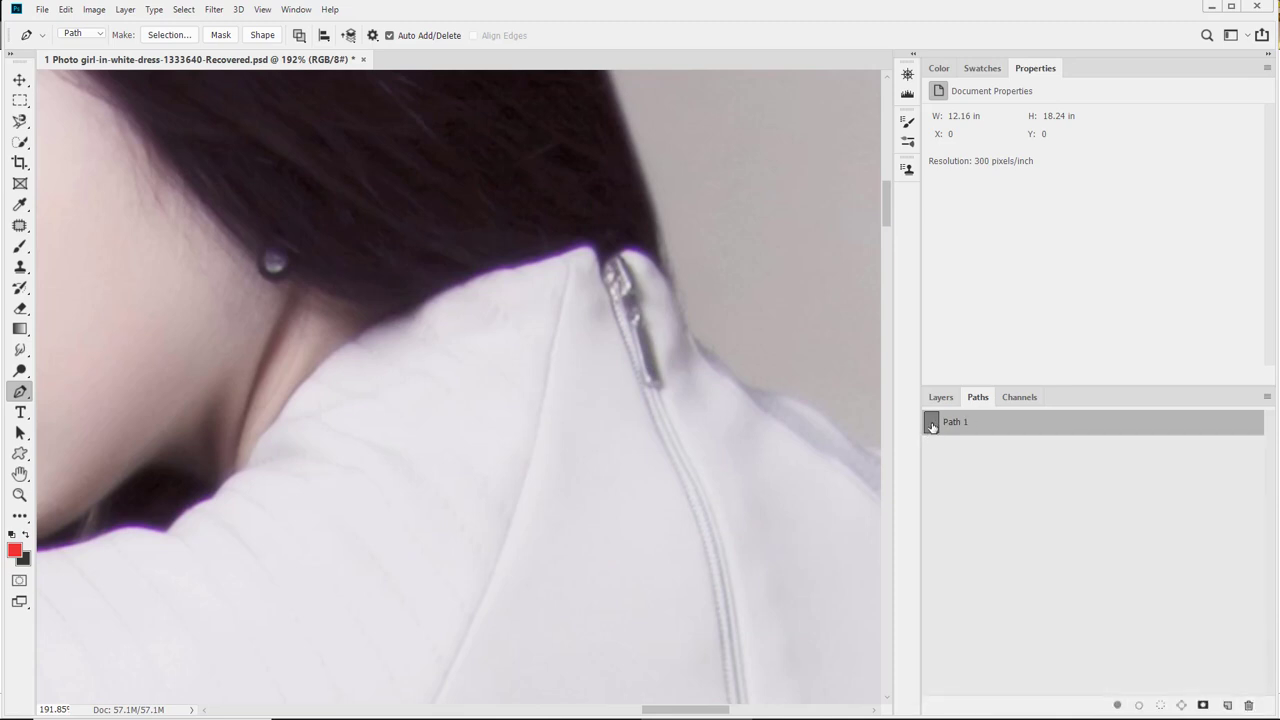
left_click(1203, 706)
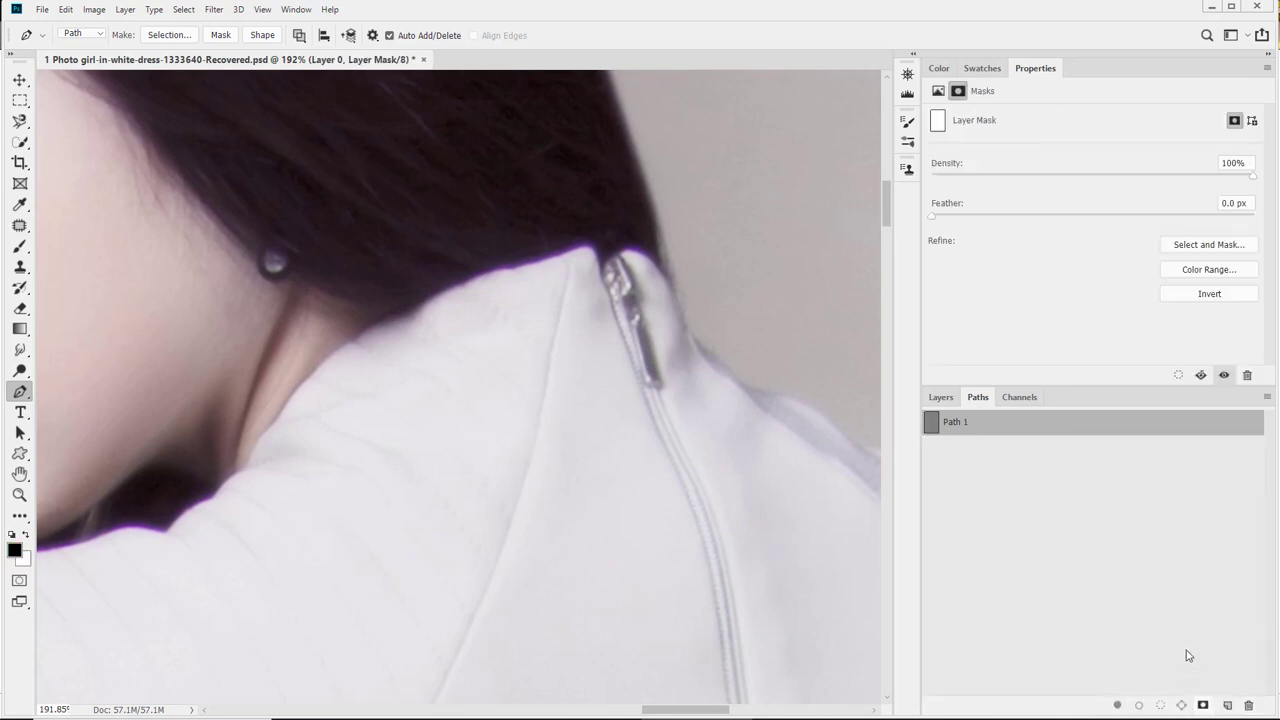
left_click(1188, 655)
key("ctrl+z")
key("ctrl+z")
key("ctrl+z")
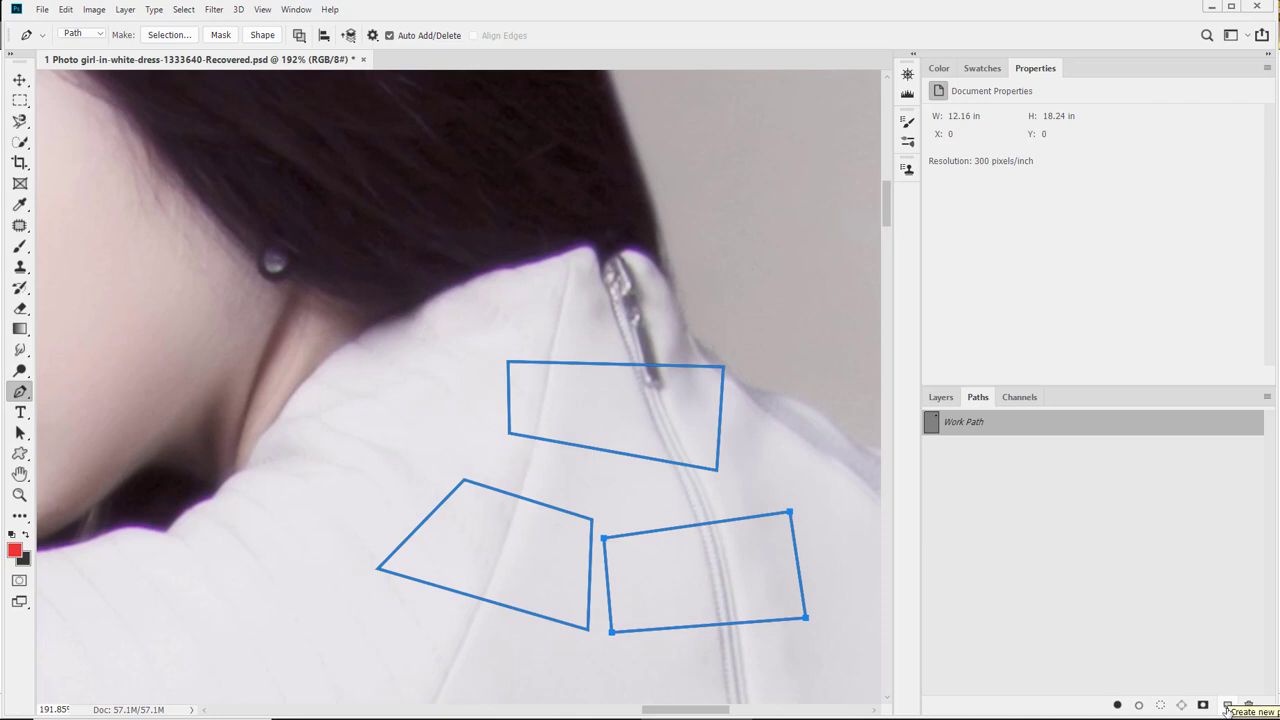
Save the work path as a permanent path and add a closed five-point outline over the hair and shoulder to it
left_click_drag(946, 423, 1230, 705)
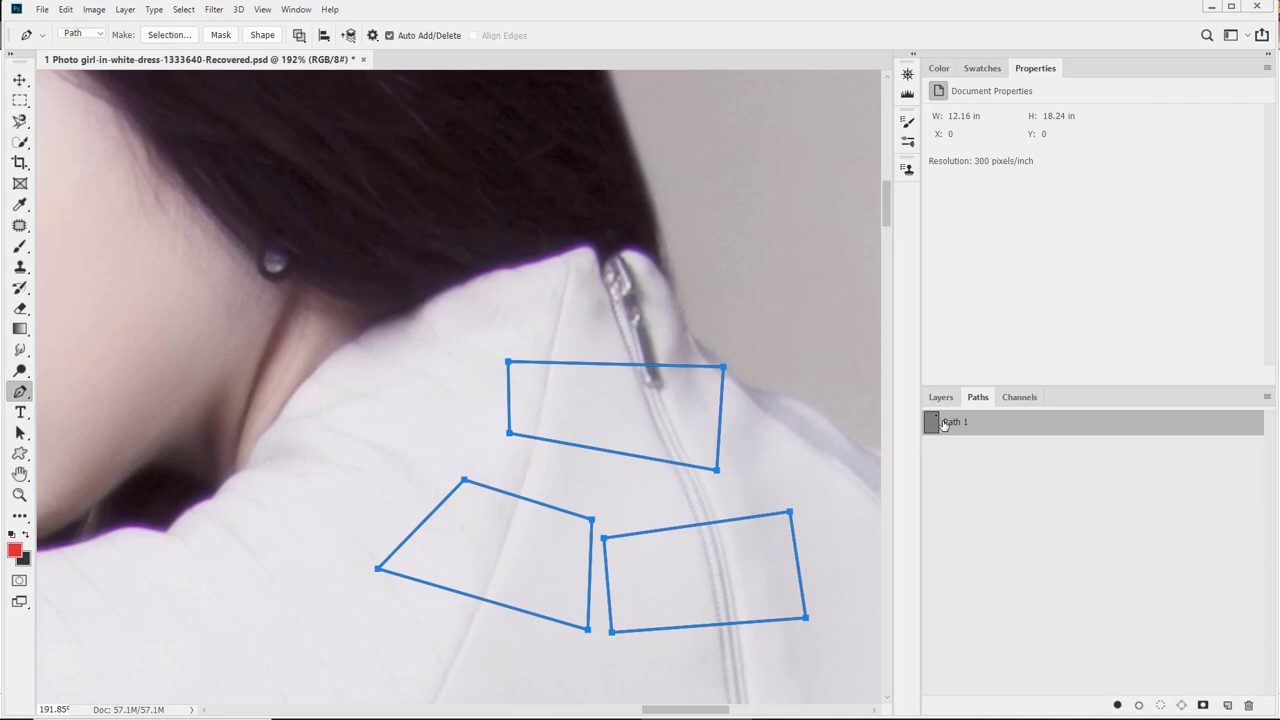
left_click(363, 318)
left_click(350, 457)
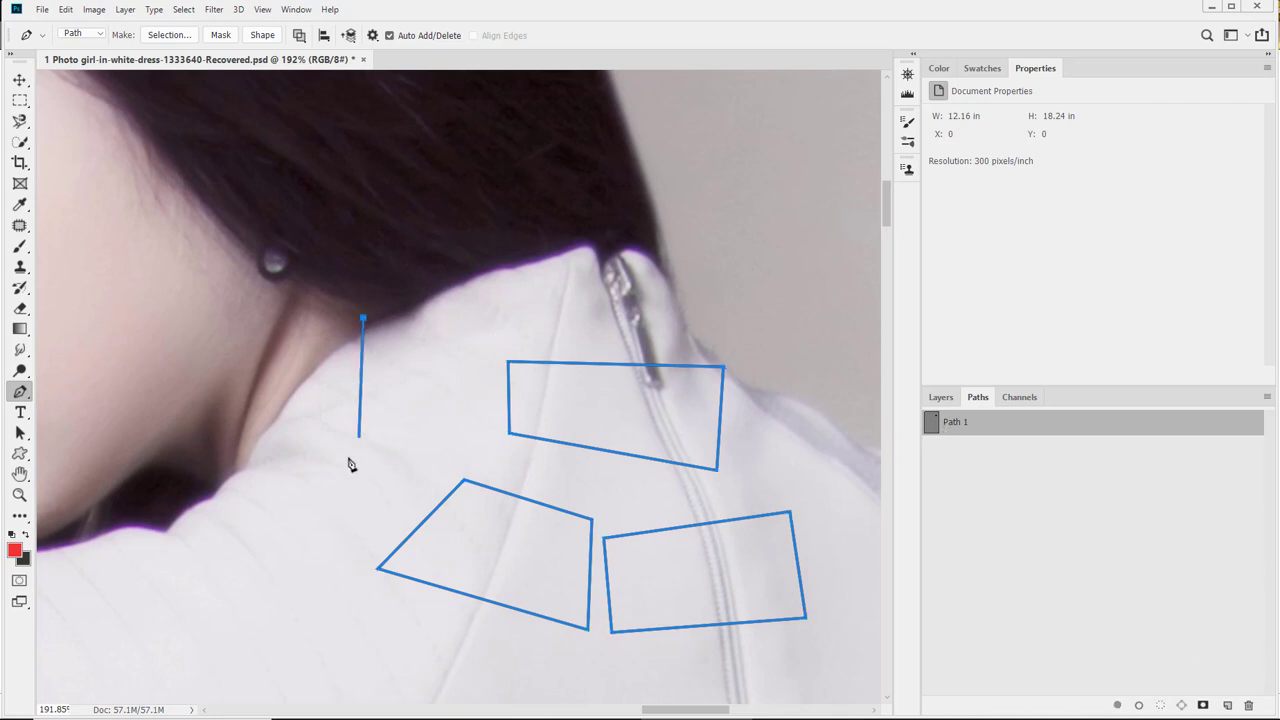
left_click(540, 436)
left_click(538, 244)
left_click(376, 241)
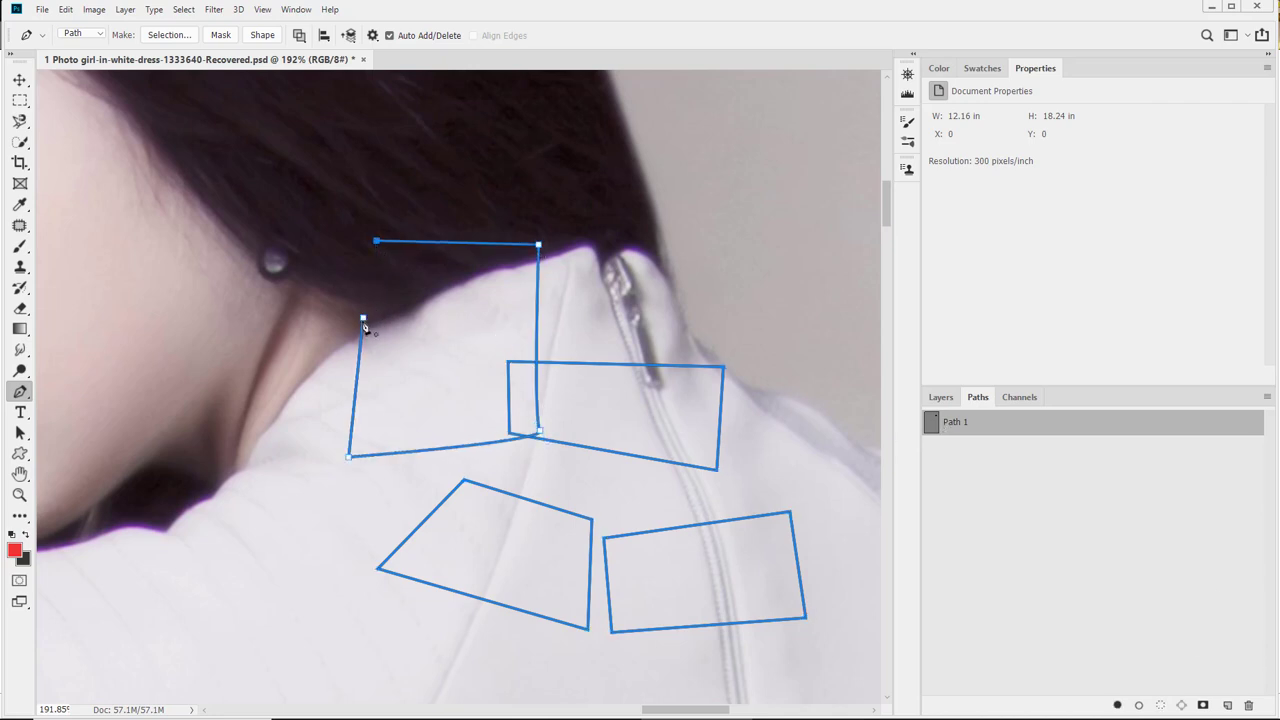
left_click(363, 319)
left_click(941, 397)
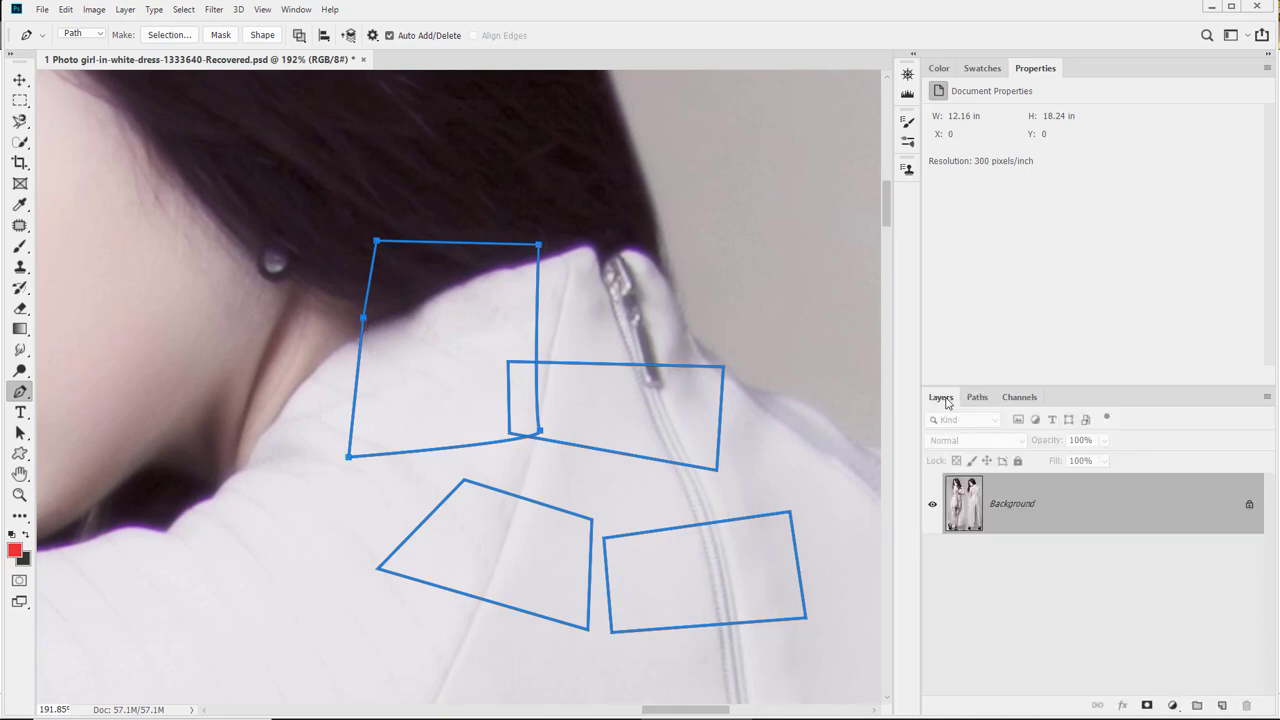
Check how the saved path displays with the Move, Hand and Pen tools, and hide and show it on the canvas
left_click(20, 79)
left_click(20, 475)
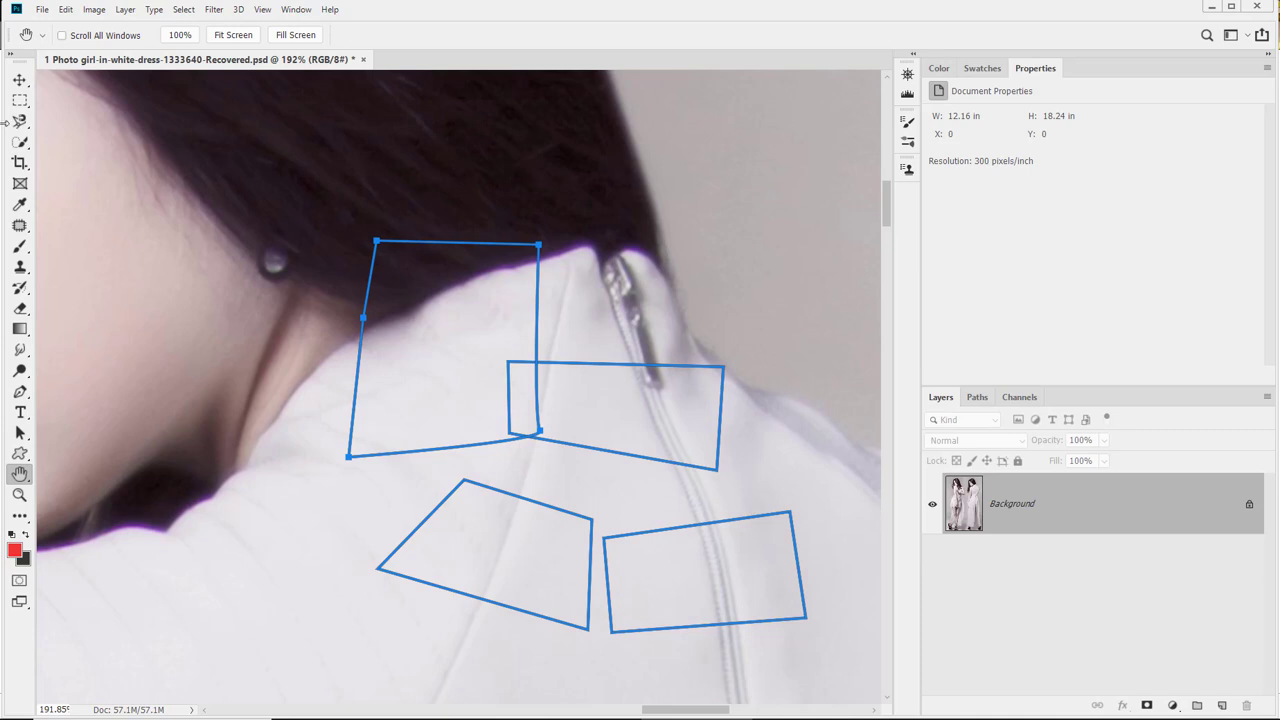
left_click(20, 79)
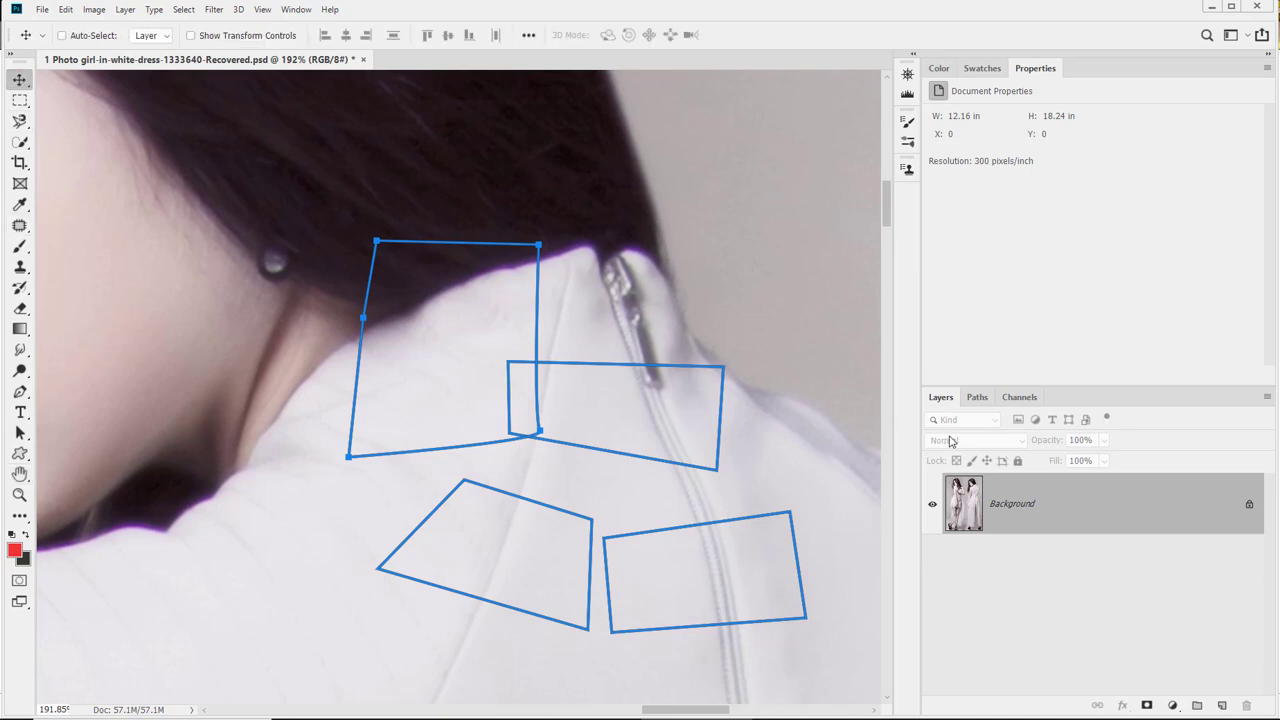
left_click(977, 397)
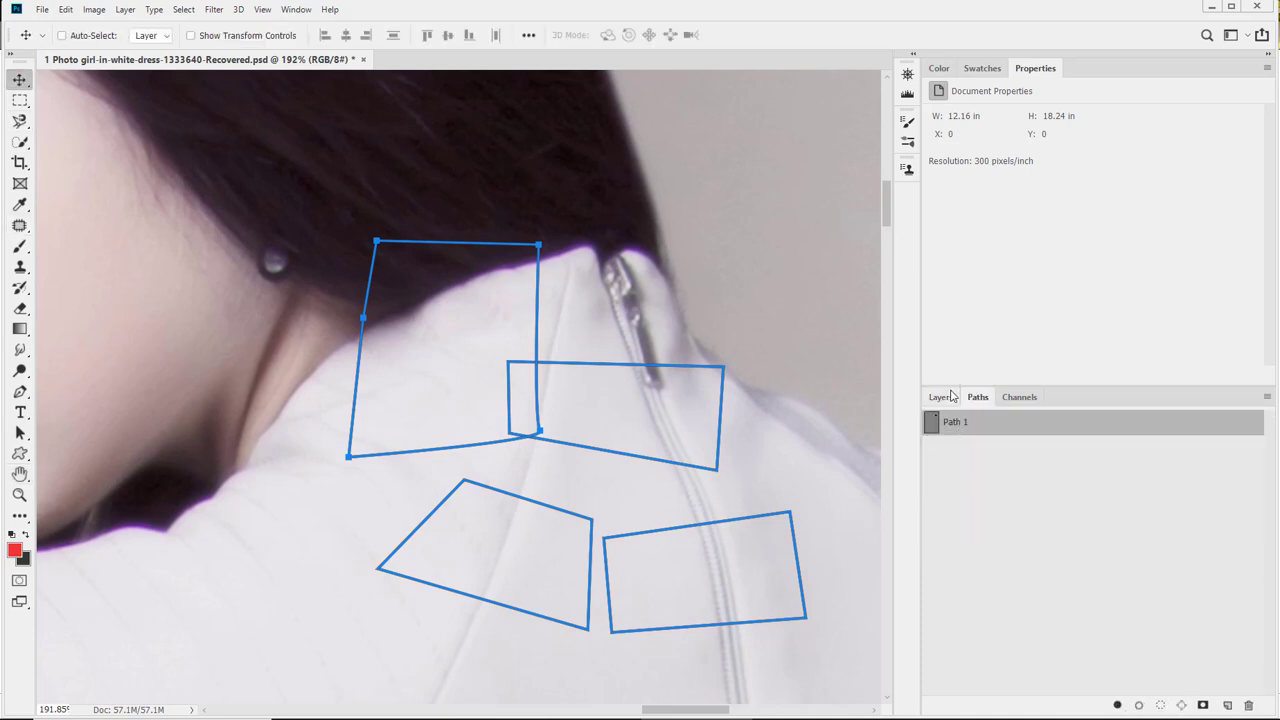
left_click(941, 397)
key("ctrl+h")
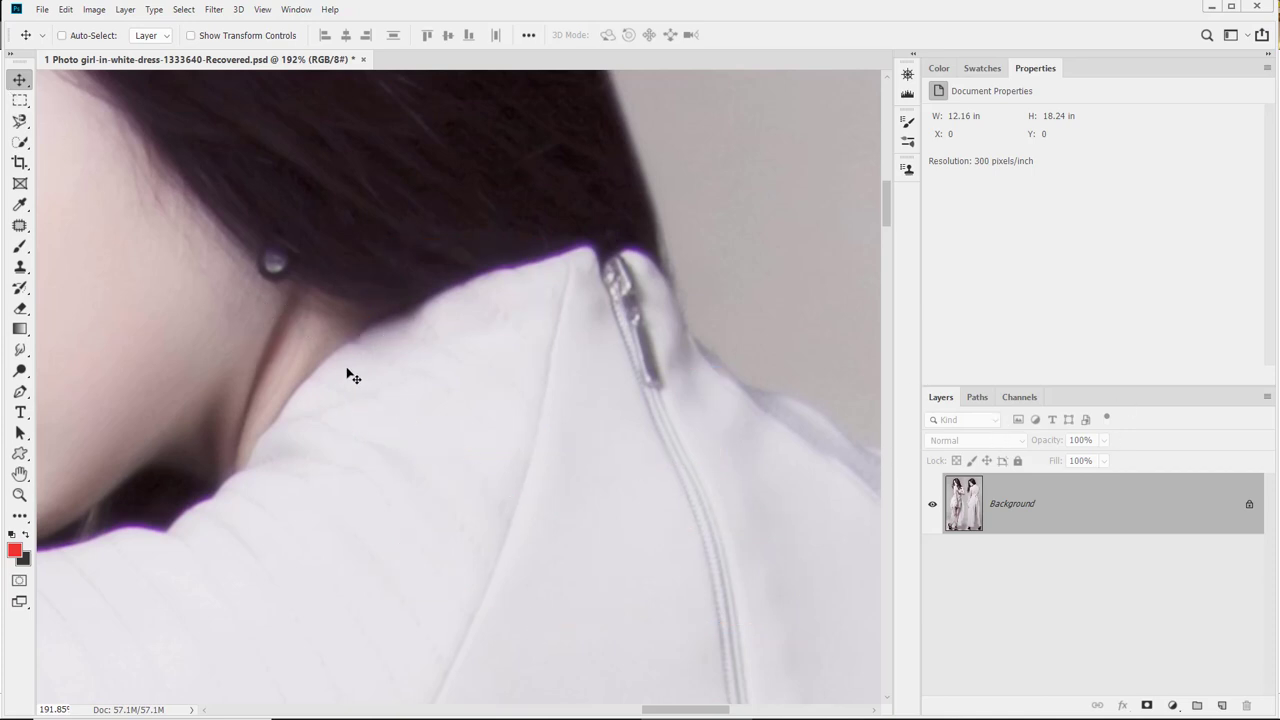
key("ctrl+h")
key("p")
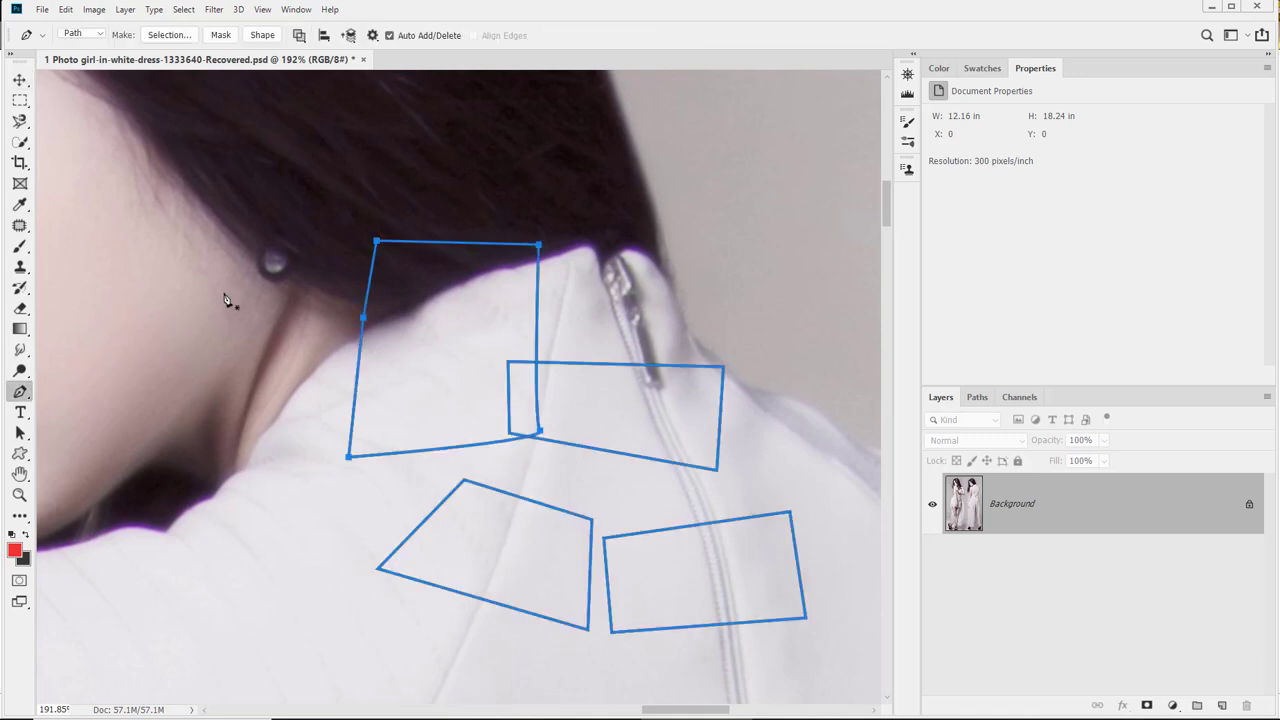
left_click(976, 398)
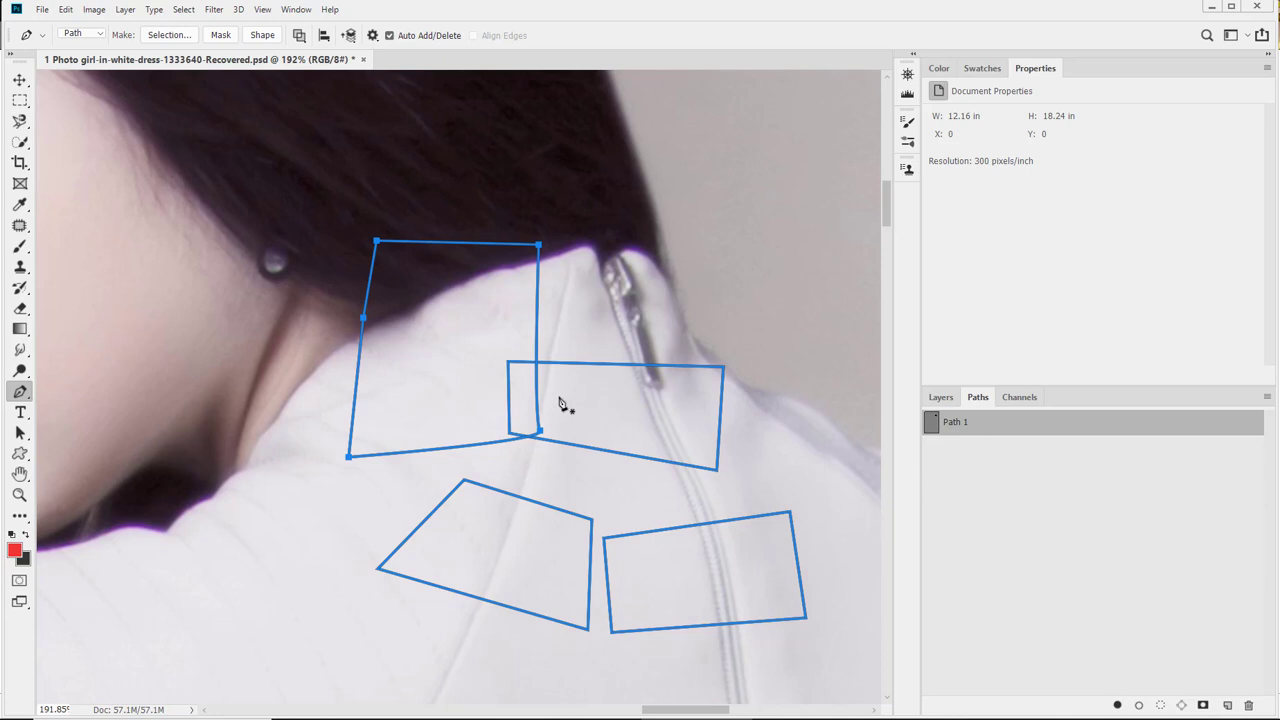
Switch the Pen Tool to Shape mode and draw a closed five-point red shape about 320 by 252 px over the neck and shoulder
left_click(83, 35)
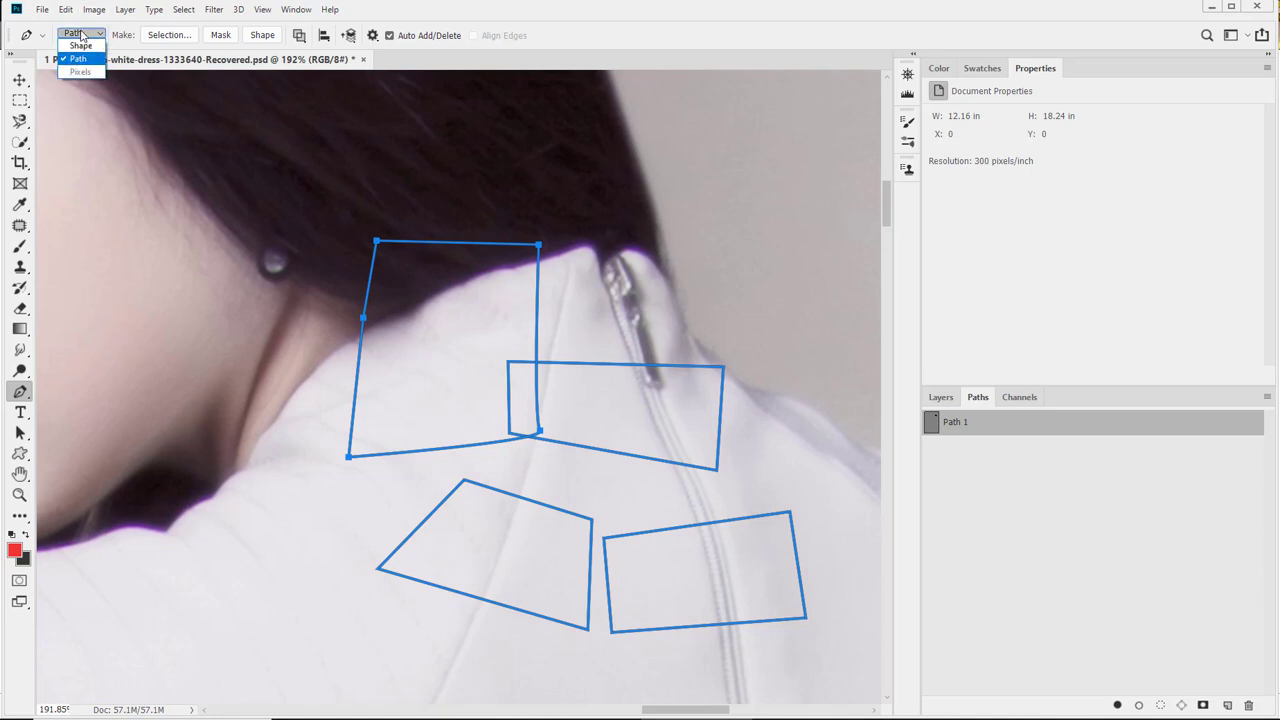
left_click(80, 48)
left_click(341, 329)
left_click(527, 255)
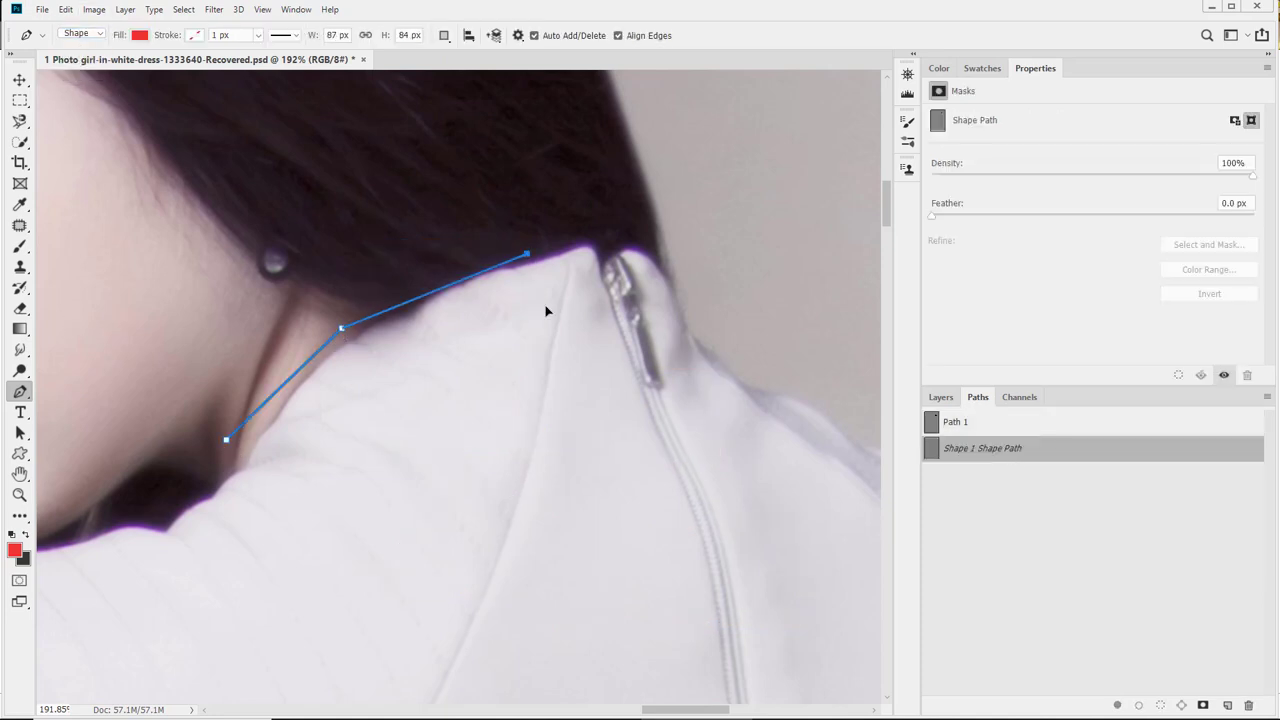
left_click(542, 553)
left_click(117, 588)
left_click(226, 440)
left_click(226, 443)
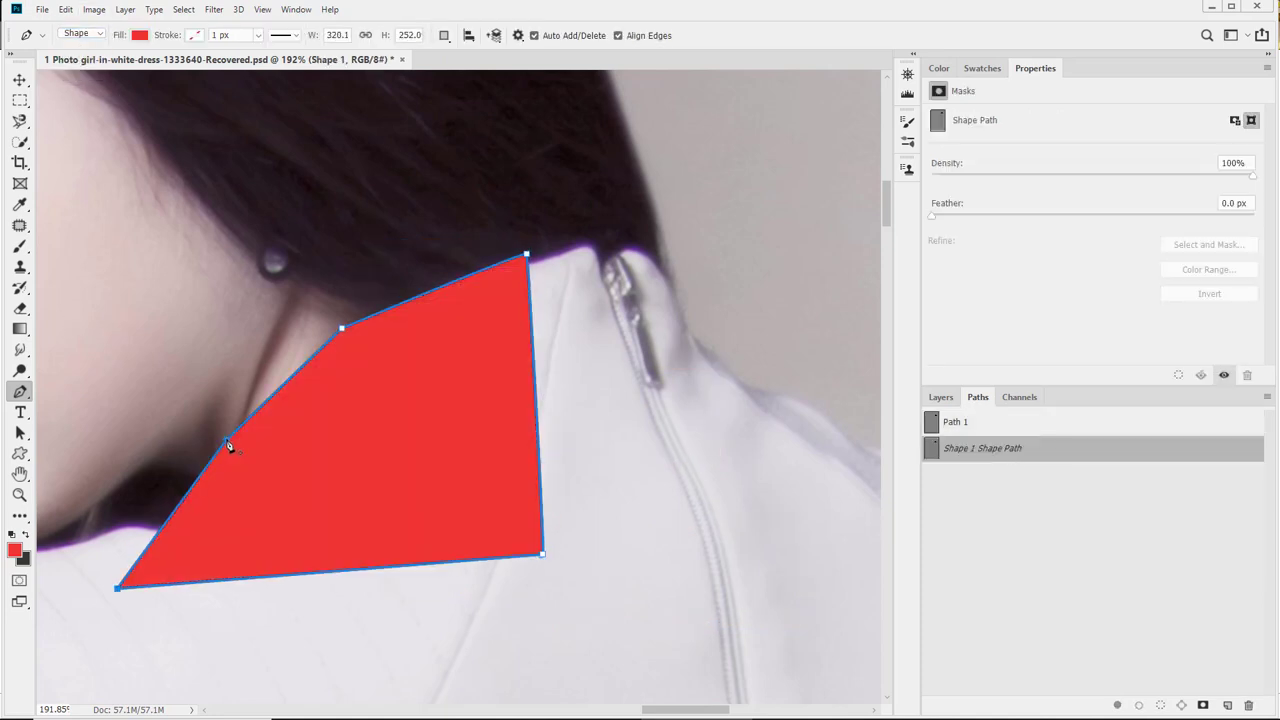
Duplicate the red shape's path as an independent path
left_click(940, 398)
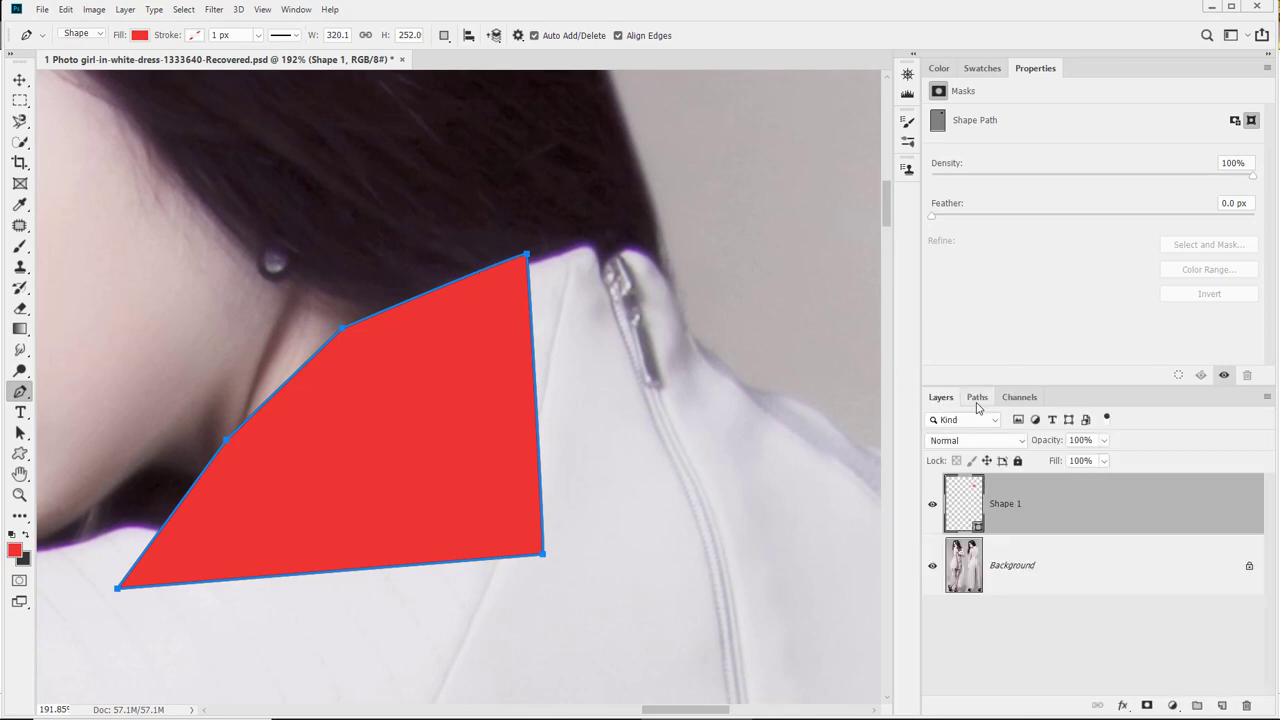
left_click(979, 402)
left_click_drag(1010, 461, 1228, 705)
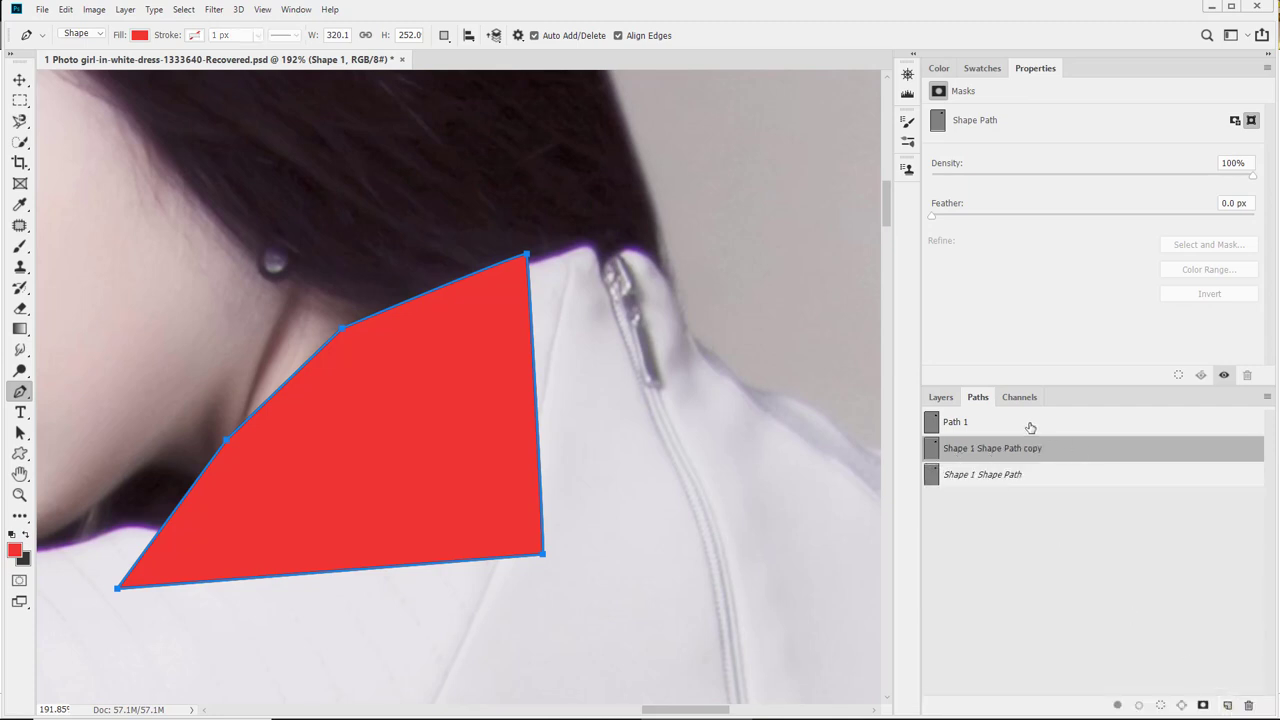
Delete Path 1, the red shape's own path and its copy, checking the layers and canvas along the way
left_click_drag(1022, 427, 1249, 708)
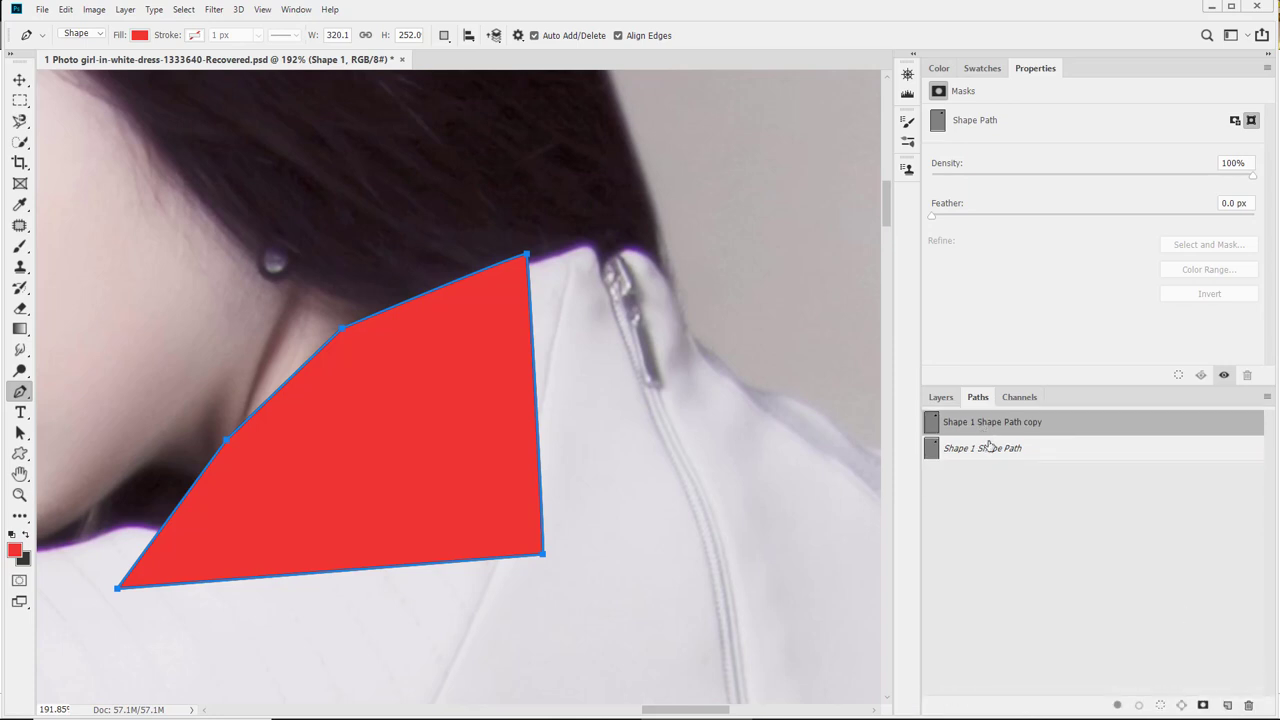
left_click_drag(992, 448, 1248, 706)
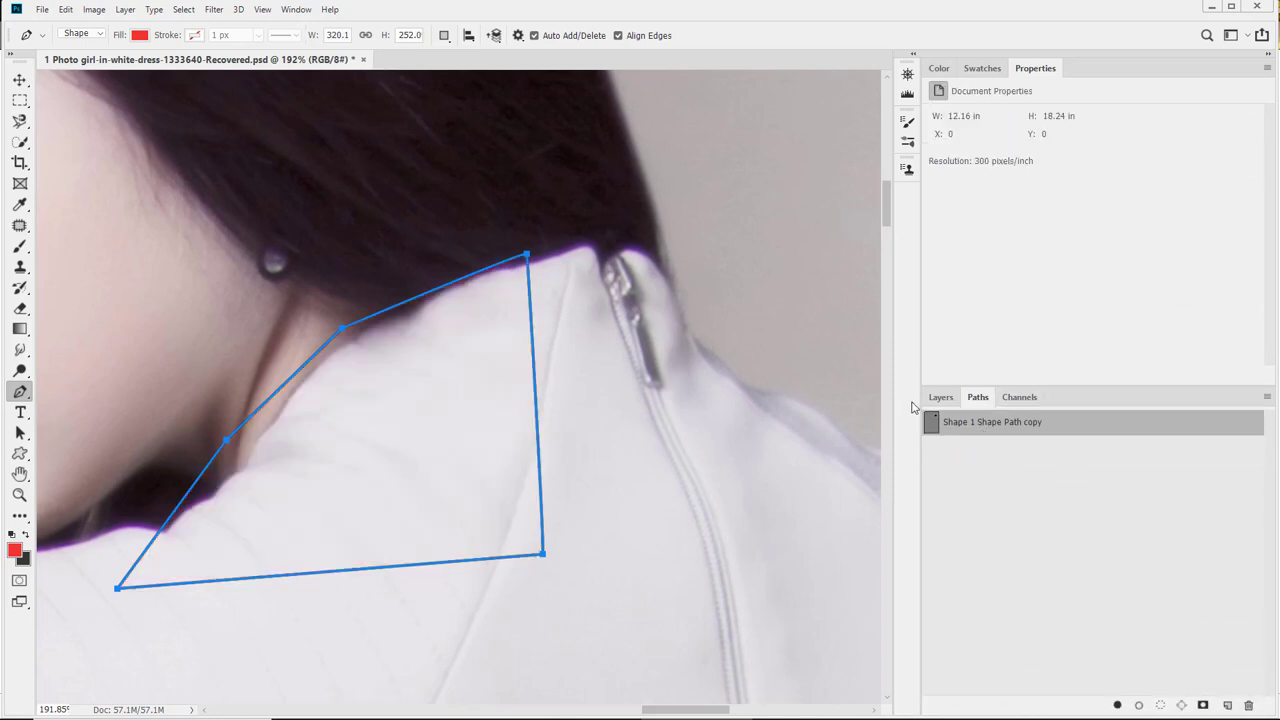
left_click(939, 397)
left_click(22, 80)
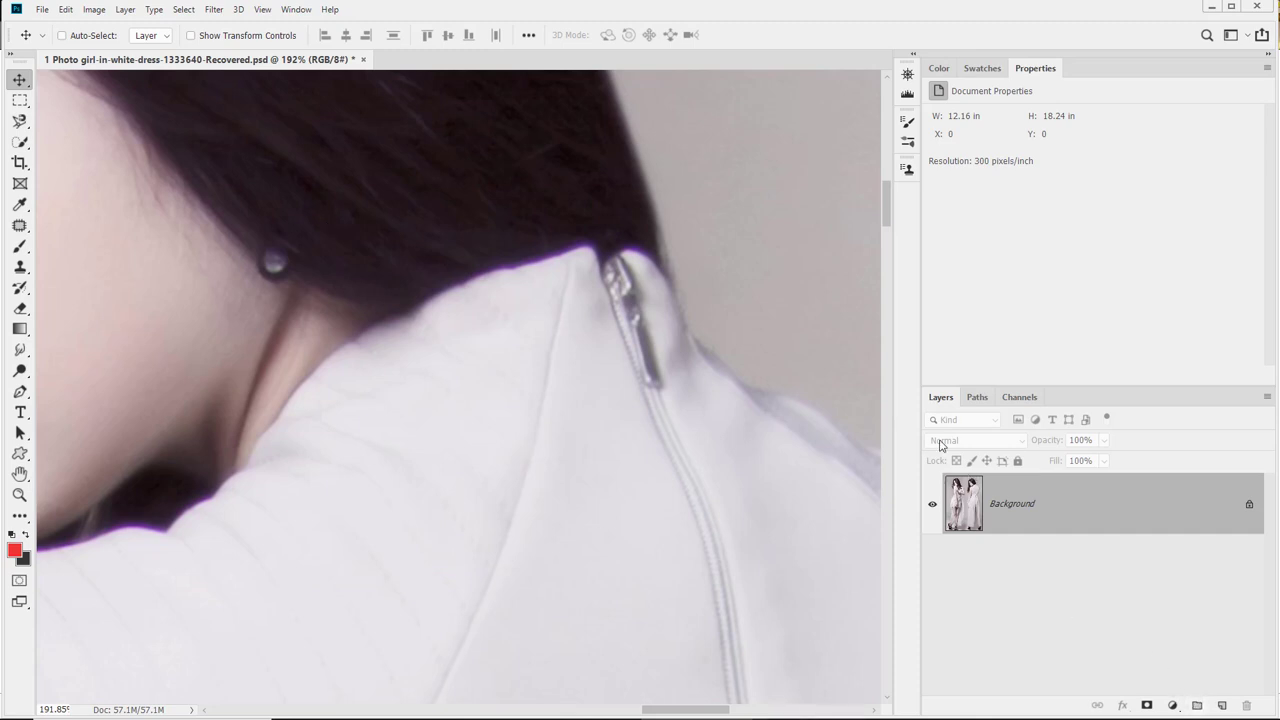
left_click(977, 397)
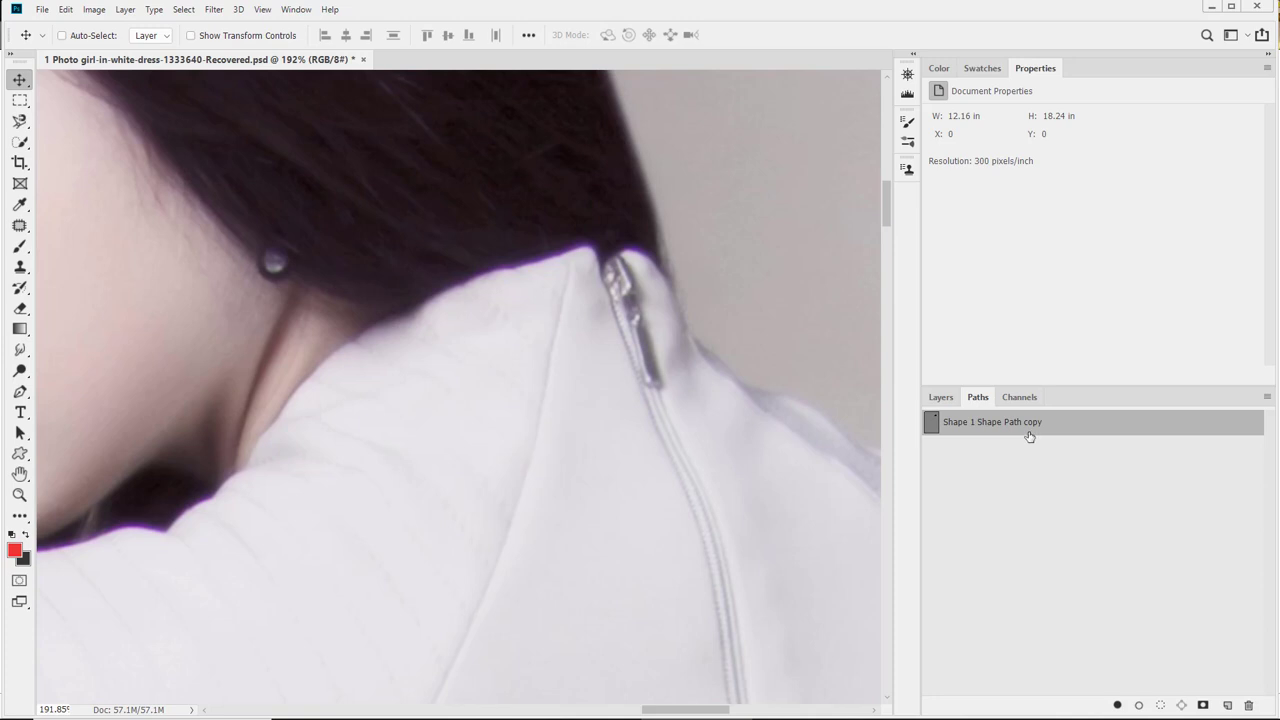
left_click_drag(958, 428, 1247, 707)
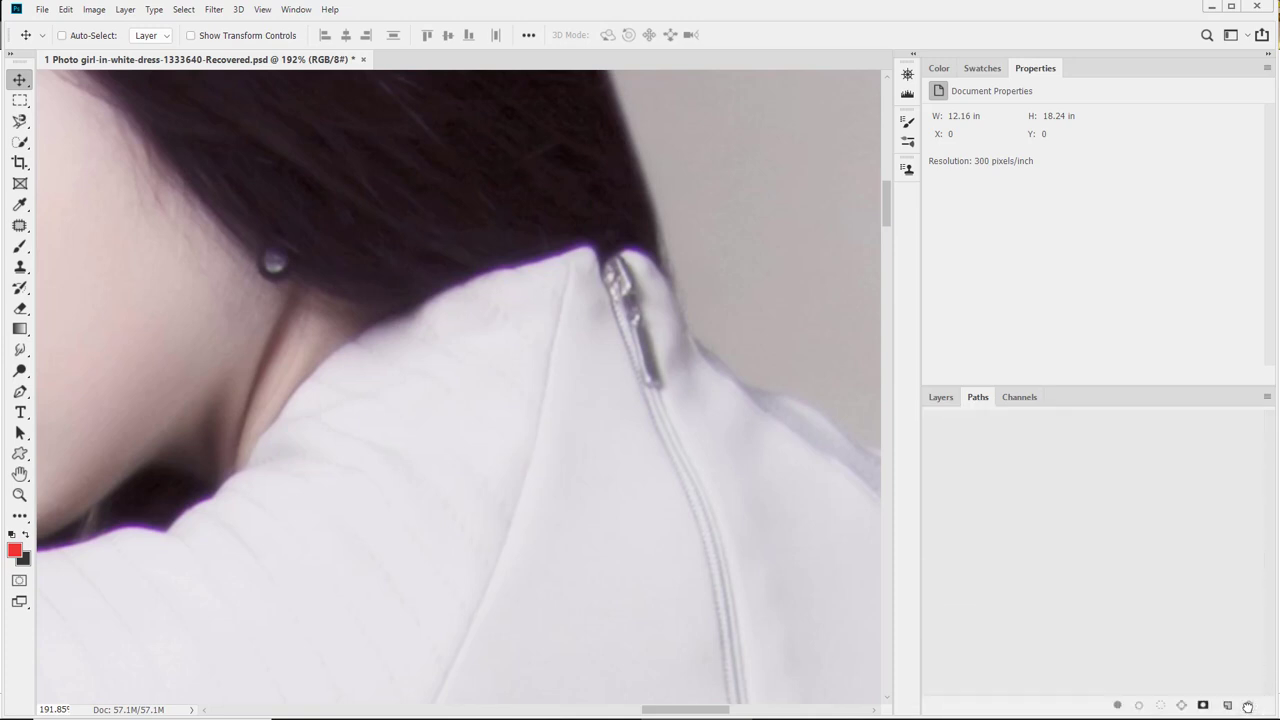
left_click(944, 400)
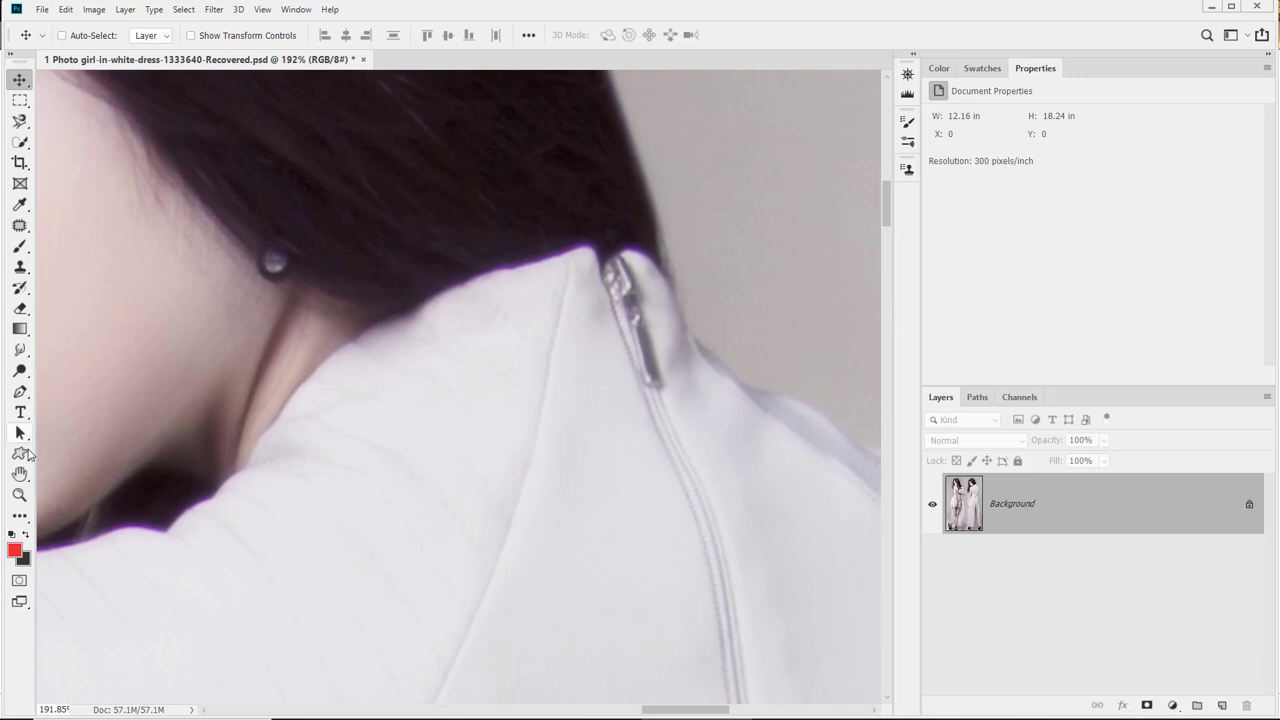
Examine the path operations that the Pen Tool offers in Shape mode
left_click(20, 393)
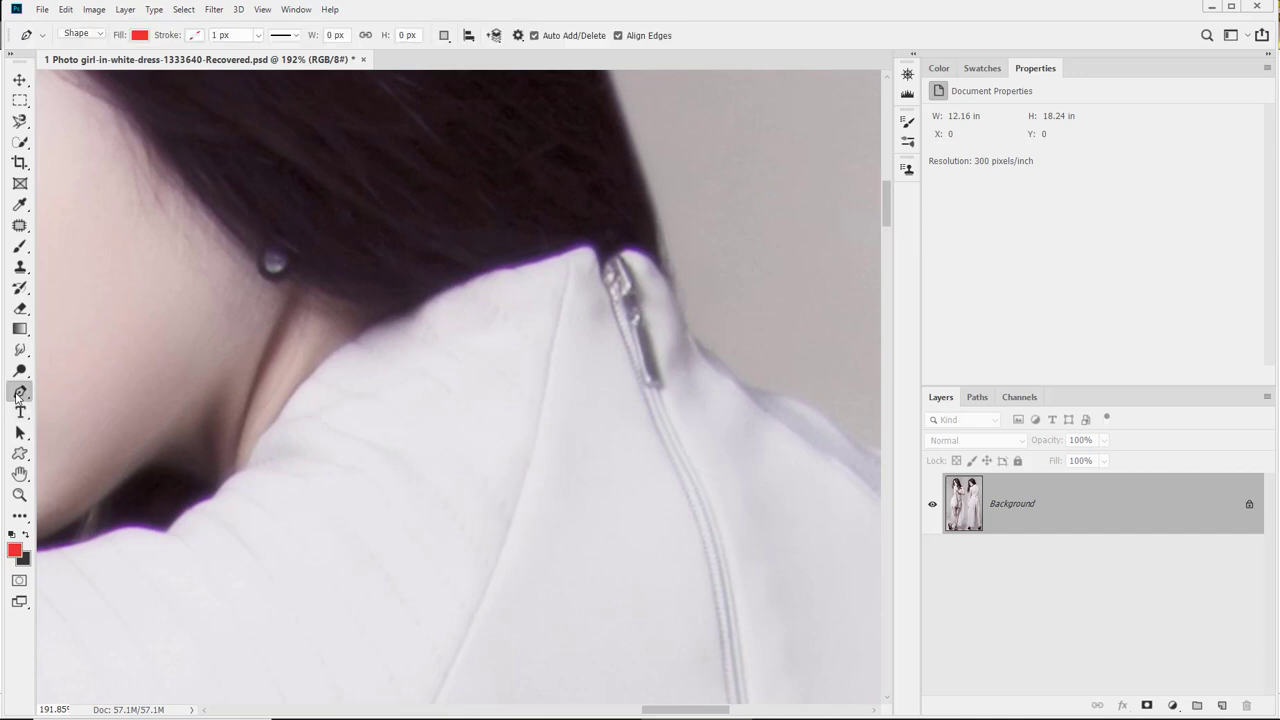
left_click(444, 36)
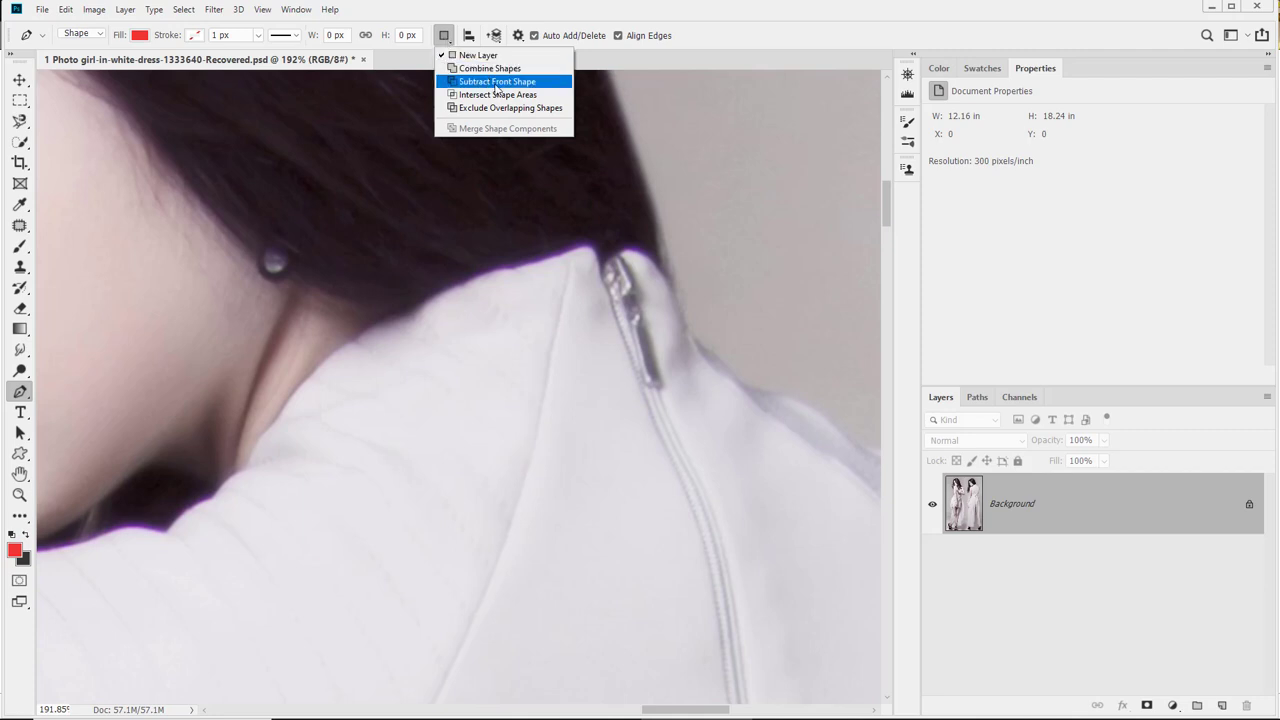
left_click(443, 37)
left_click(444, 37)
left_click(445, 37)
left_click(447, 37)
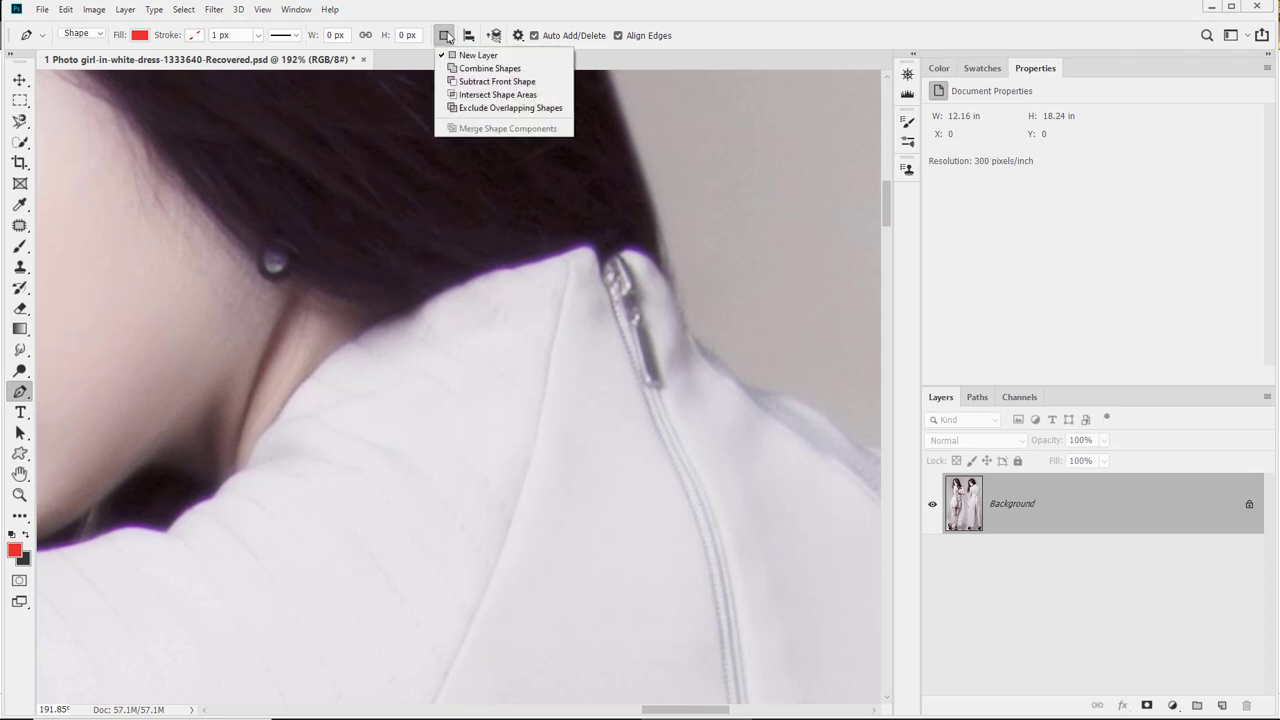
left_click(447, 37)
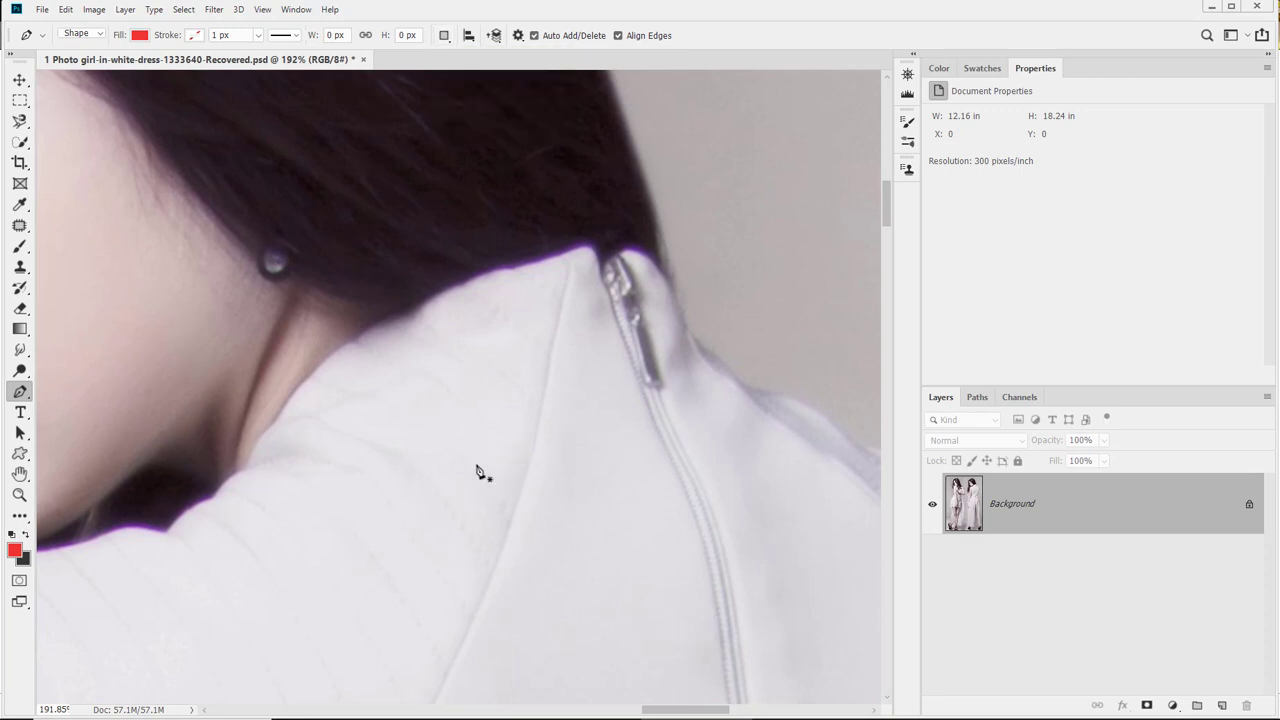
Draw a closed four-sided red shape about 174 by 114 px on the white shoulder, beside the jacket seam
left_click(289, 522)
left_click(335, 420)
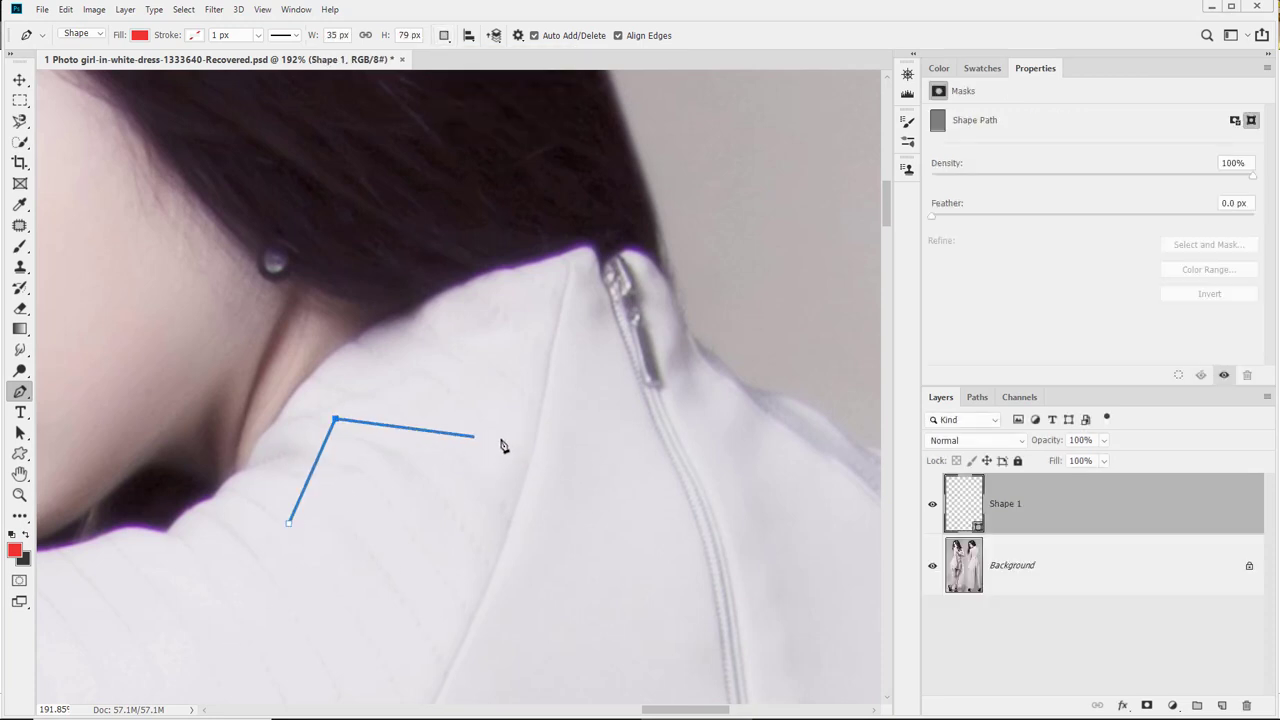
left_click(520, 446)
left_click(491, 569)
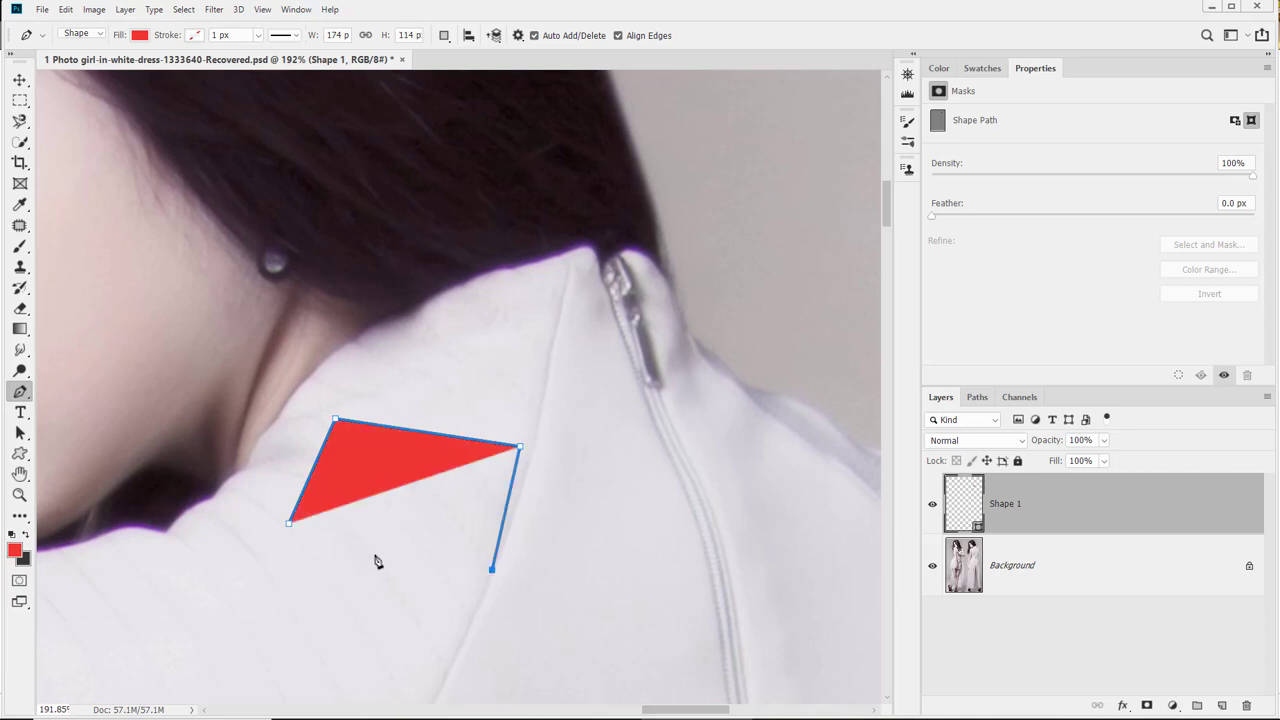
left_click(279, 531)
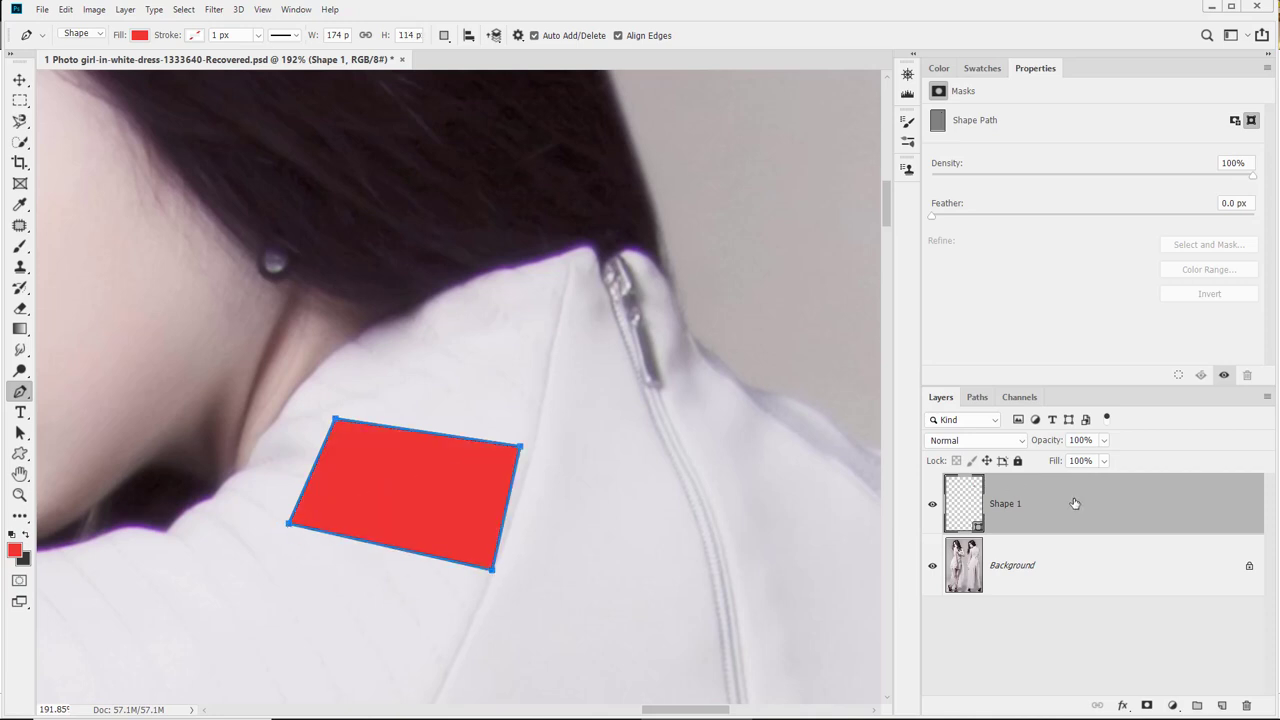
Set the path operation to Combine Shapes and add a tall four-sided outline crossing the red shape to the same layer
left_click(450, 38)
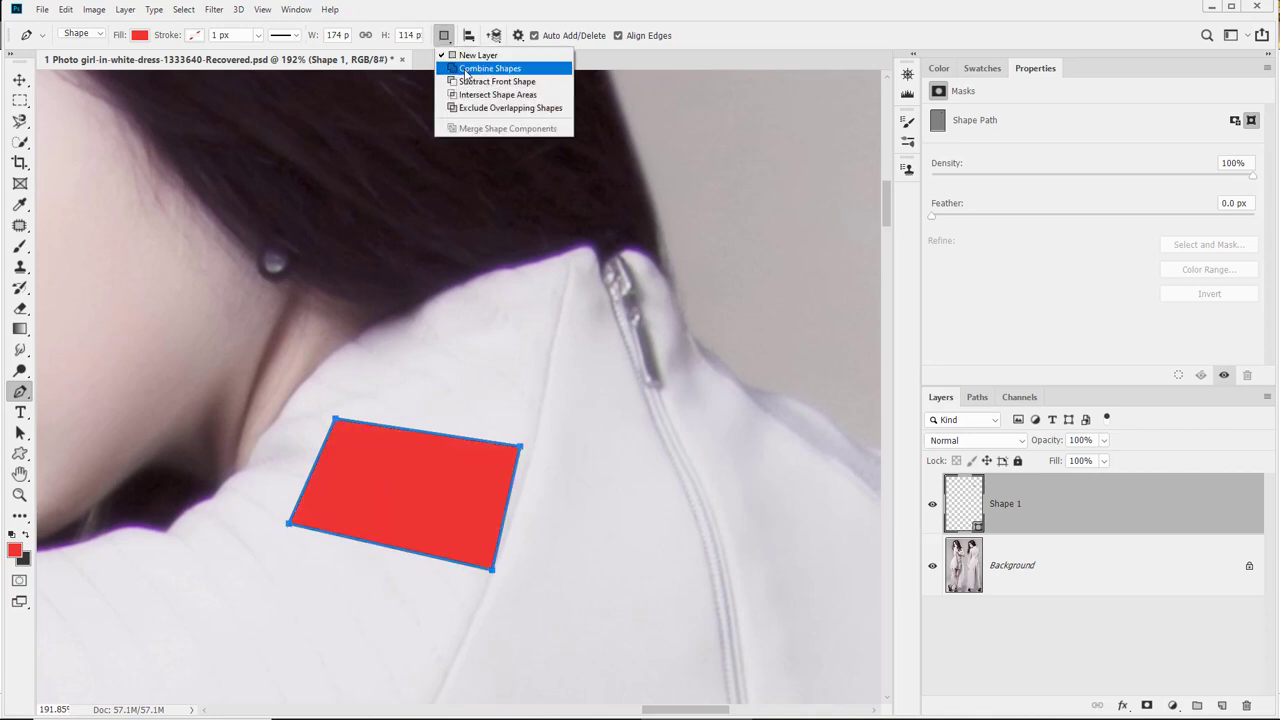
left_click(478, 71)
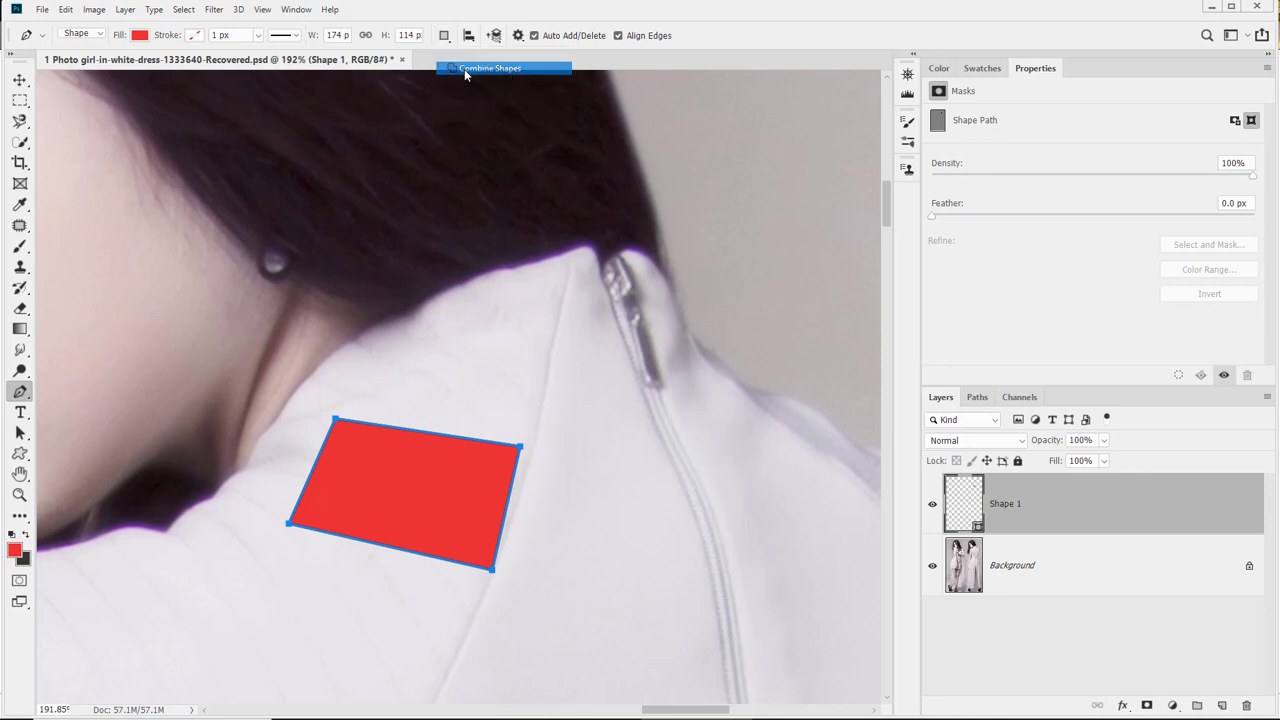
left_click(393, 377)
left_click(316, 611)
left_click(427, 630)
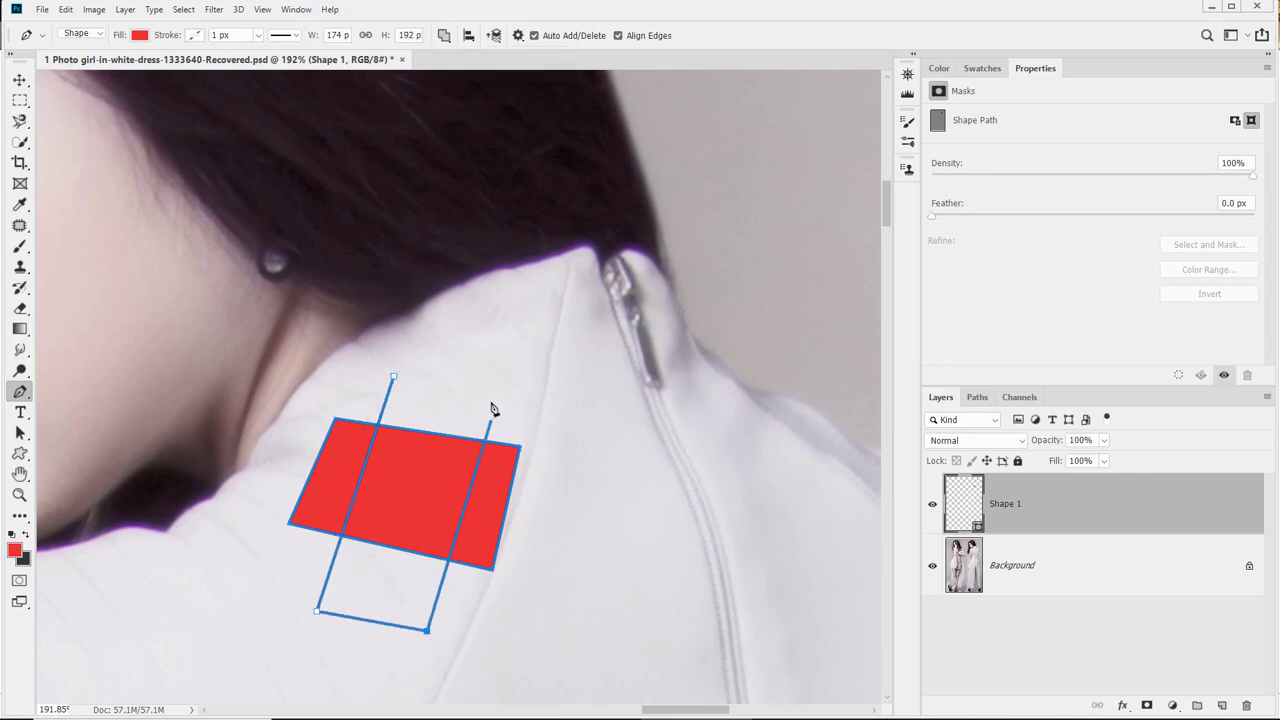
left_click(492, 389)
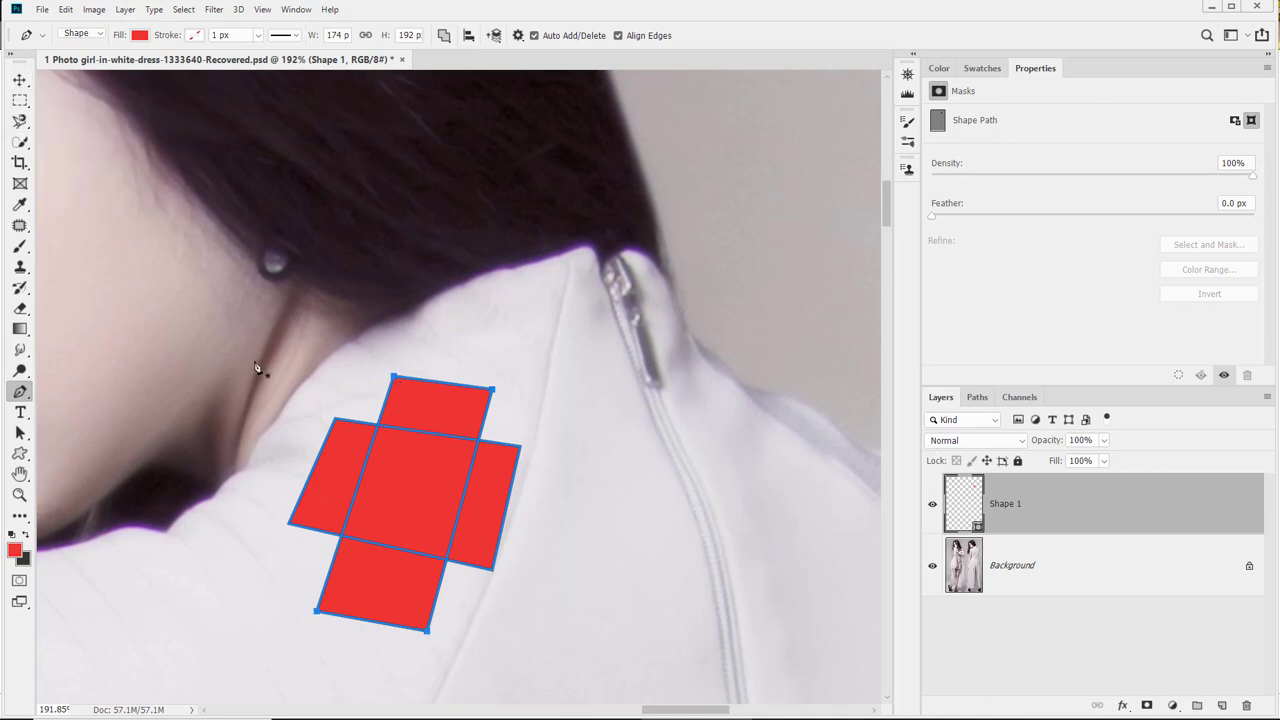
Add a closed four-sided outline running diagonally from the neck toward the zipper, across the two combined red shapes
left_click(348, 368)
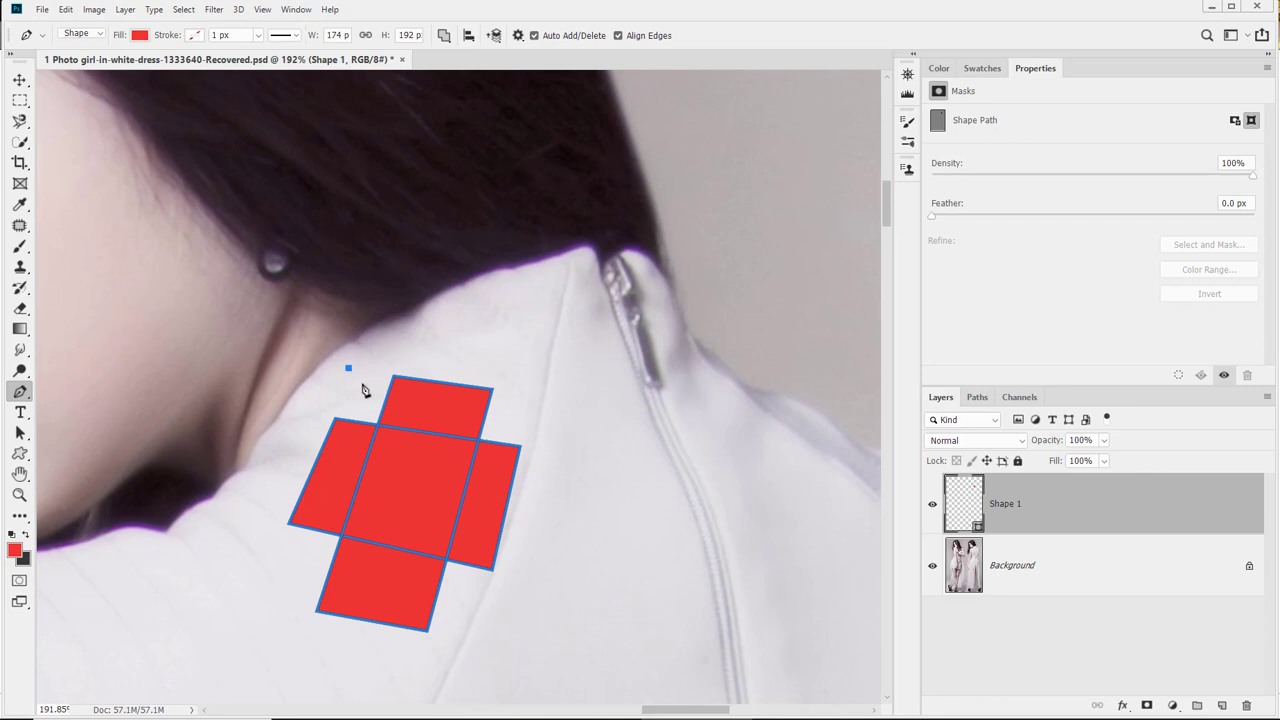
left_click(570, 610)
left_click(486, 631)
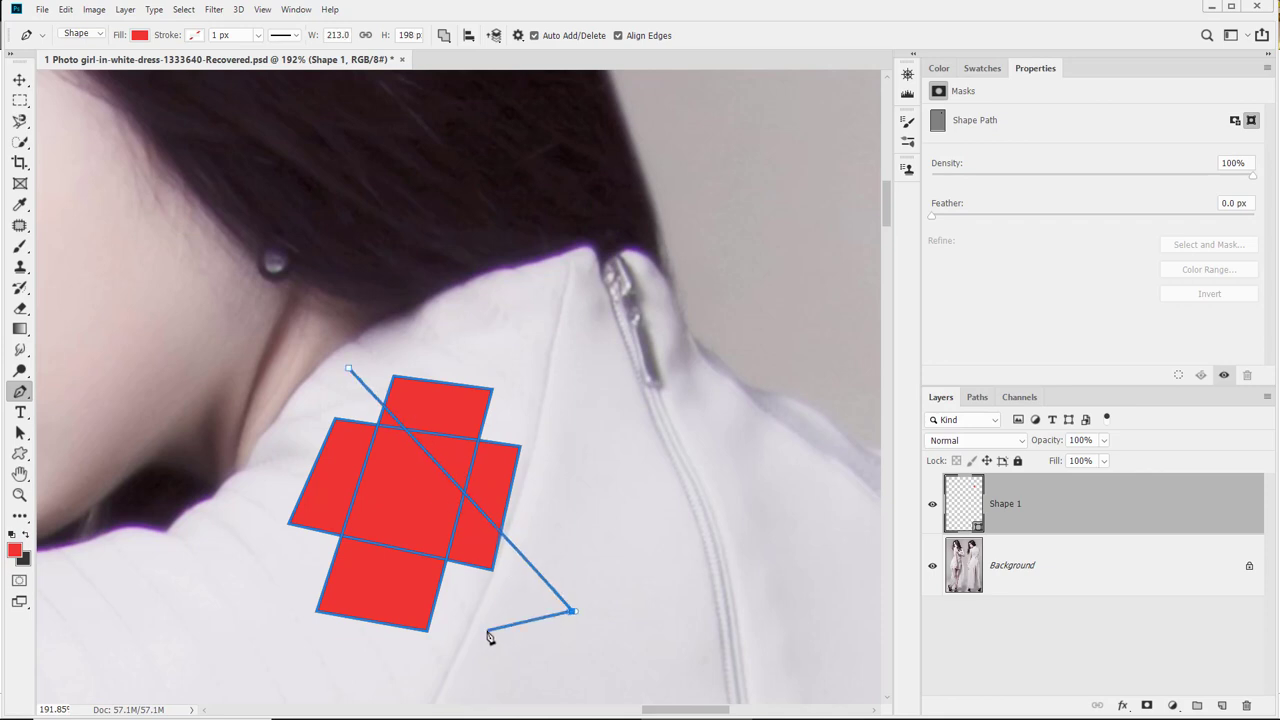
left_click(265, 401)
left_click(348, 368)
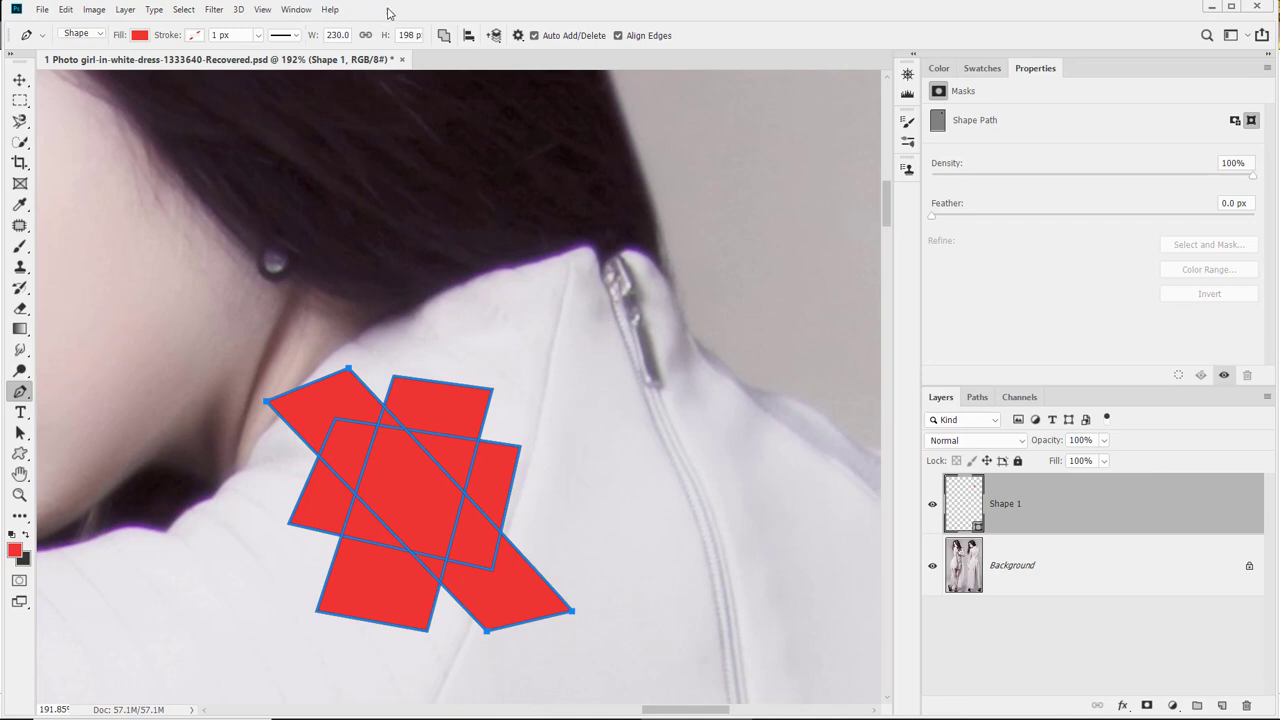
Set the diagonal outline to Subtract Front Shape and check the cut-out with the outlines hidden, ending with the Path Selection Tool
left_click(444, 36)
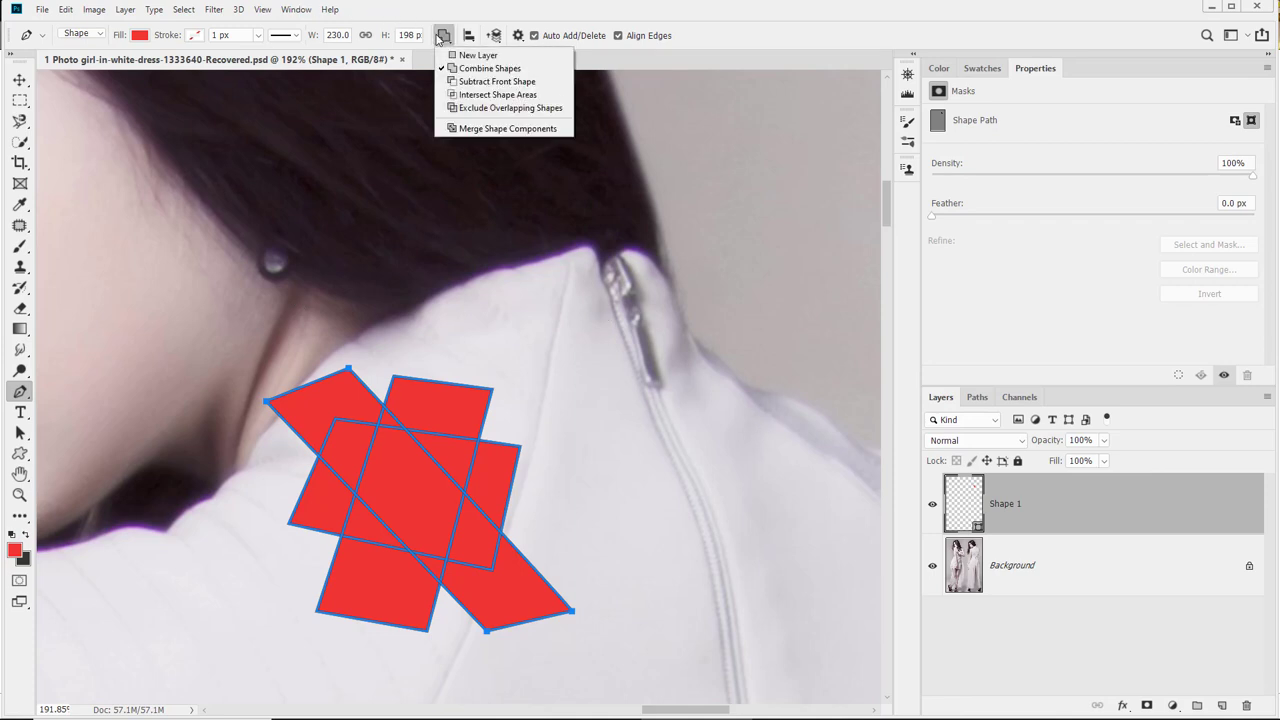
left_click(446, 81)
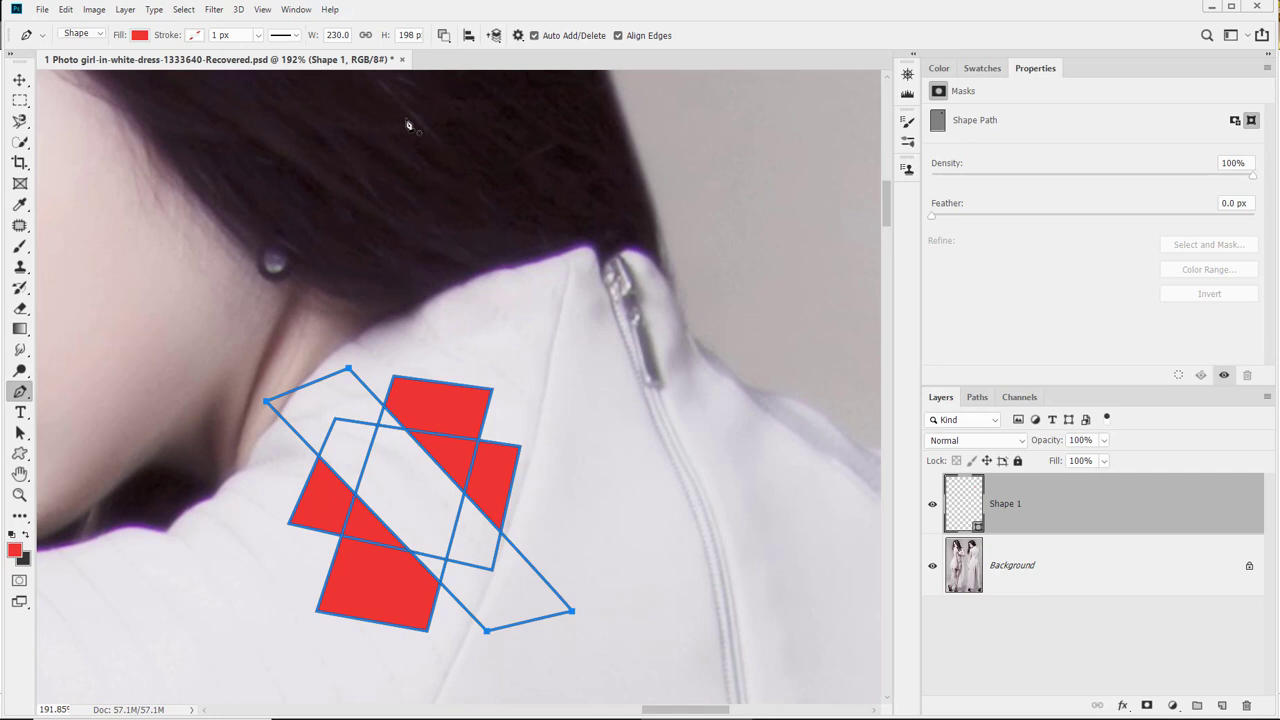
left_click(20, 79)
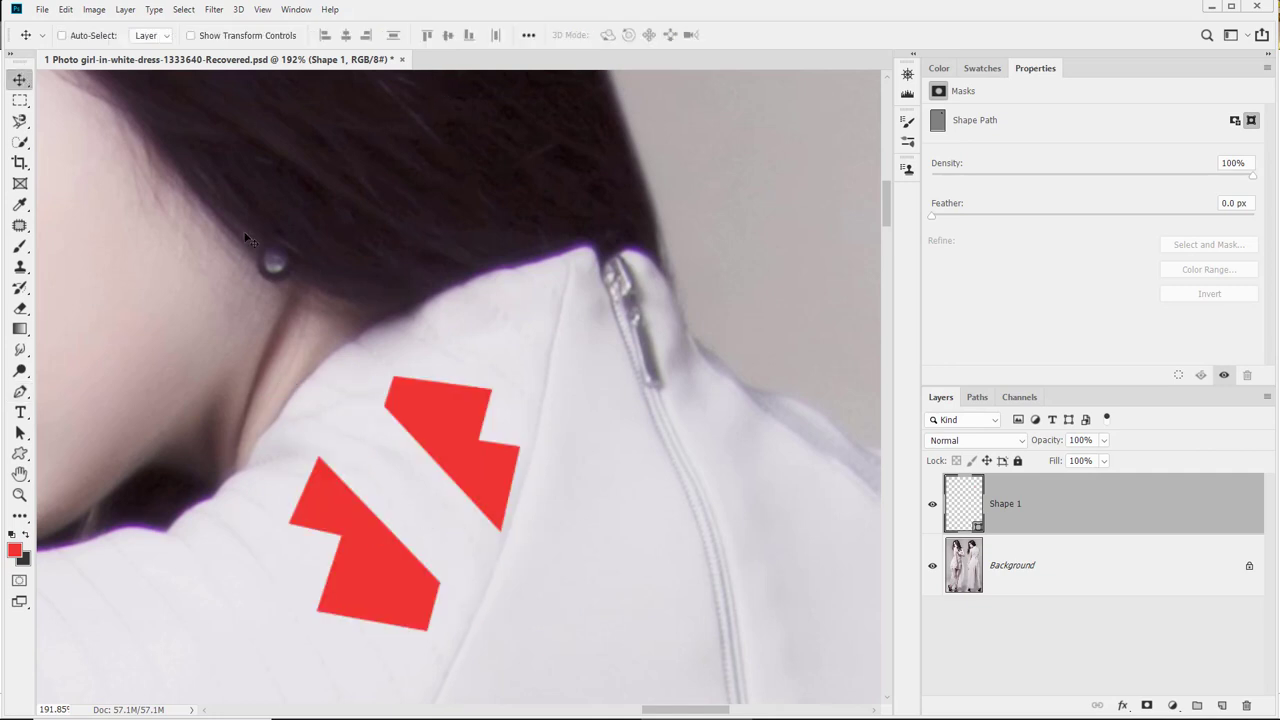
left_click(20, 432)
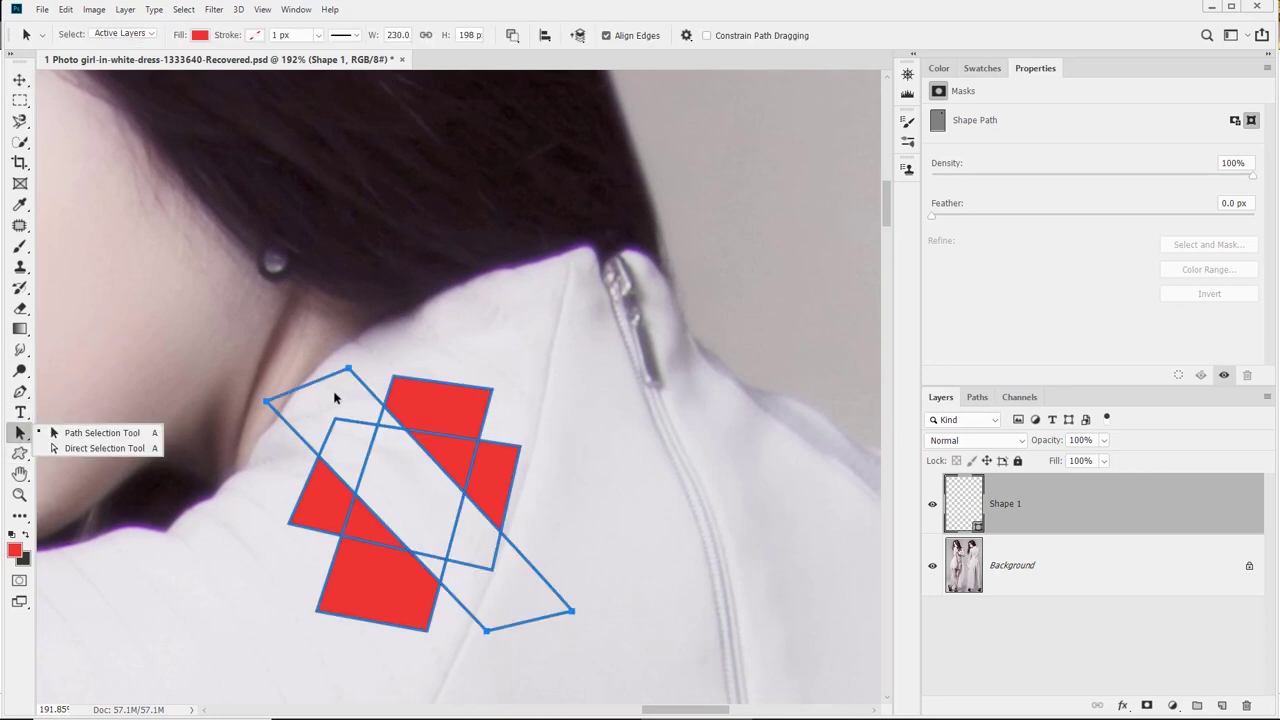
Move the diagonal outline slightly down and toward the neck, try Intersect Shape Areas on it, and finally set it to Exclude Overlapping Shapes
left_click_drag(326, 374, 274, 416)
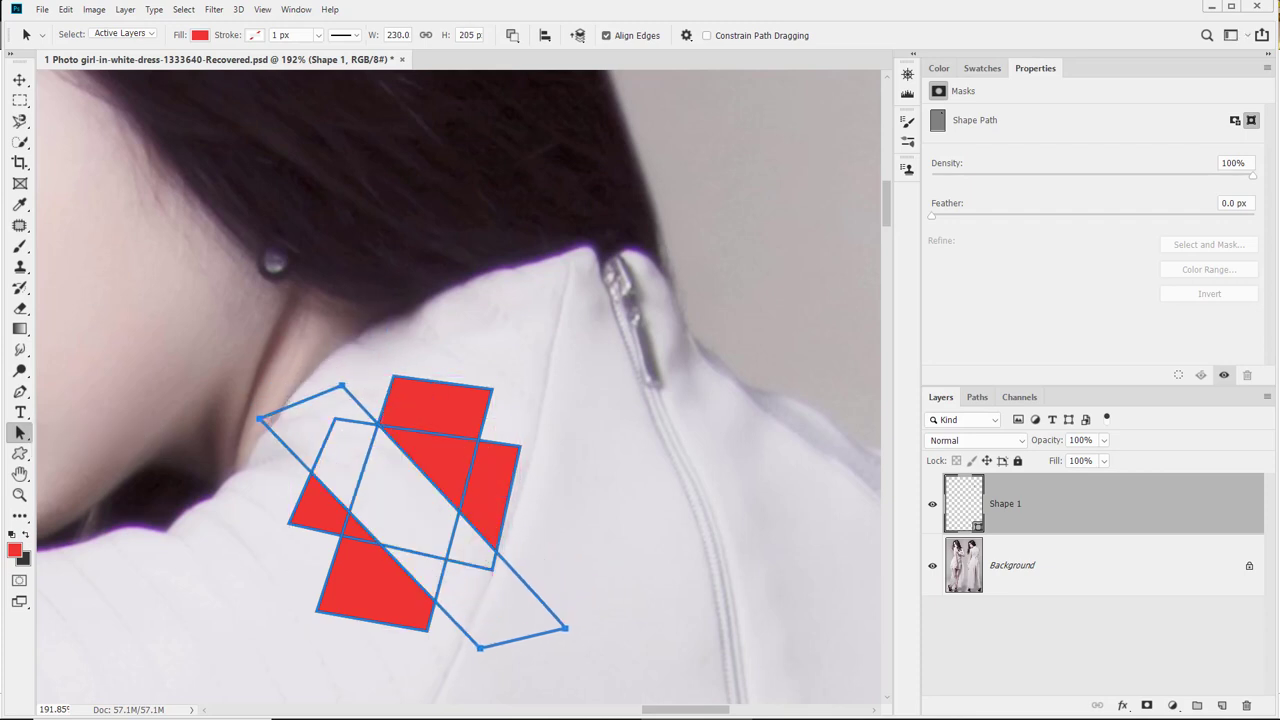
left_click(510, 38)
left_click(536, 97)
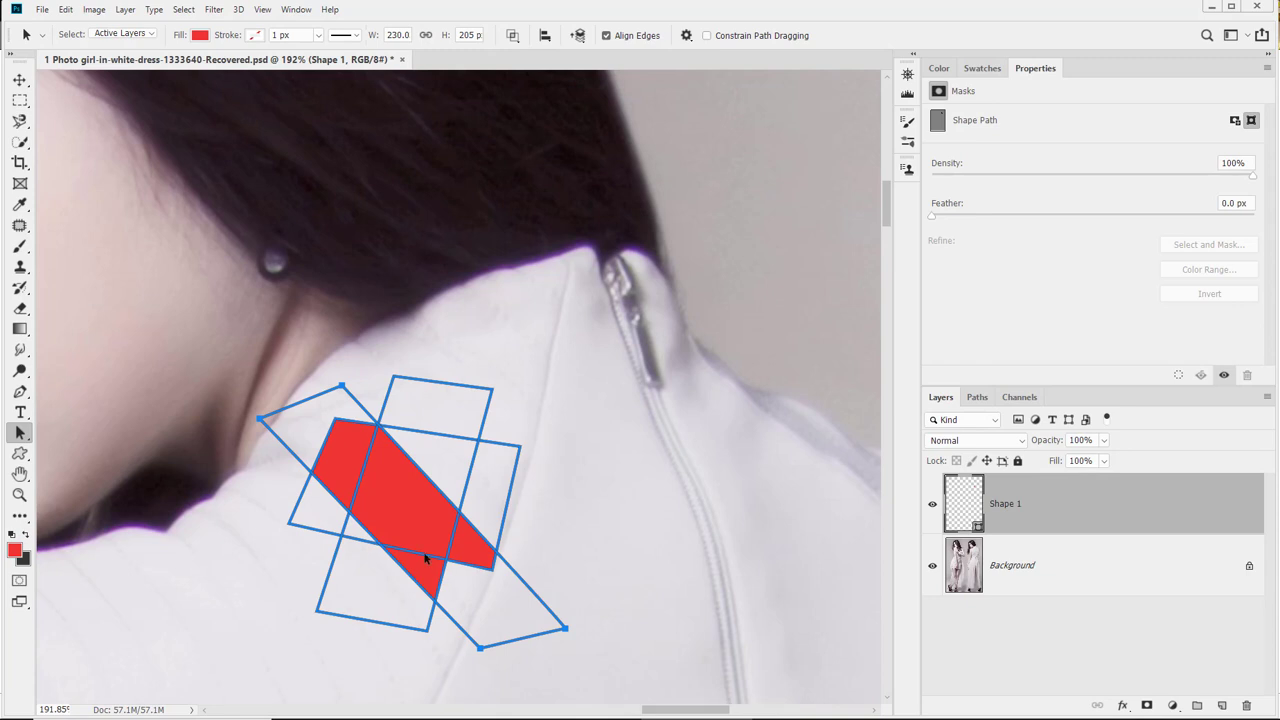
left_click(513, 36)
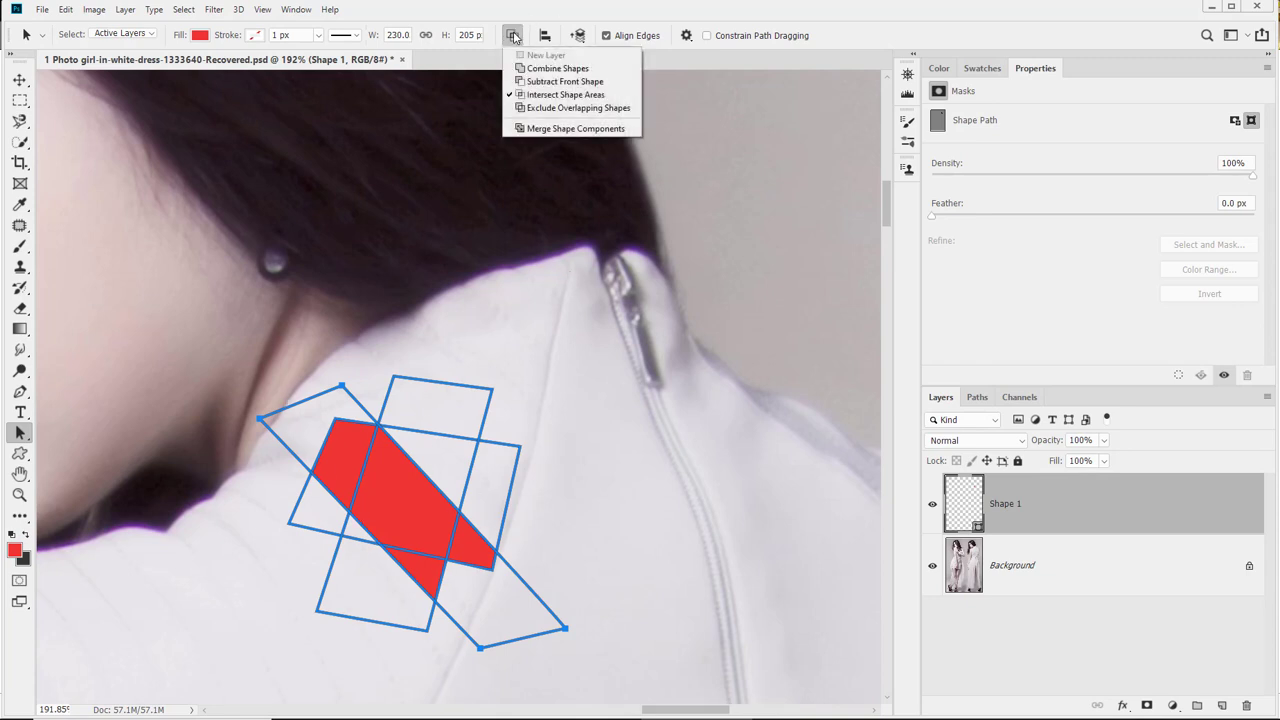
left_click(543, 108)
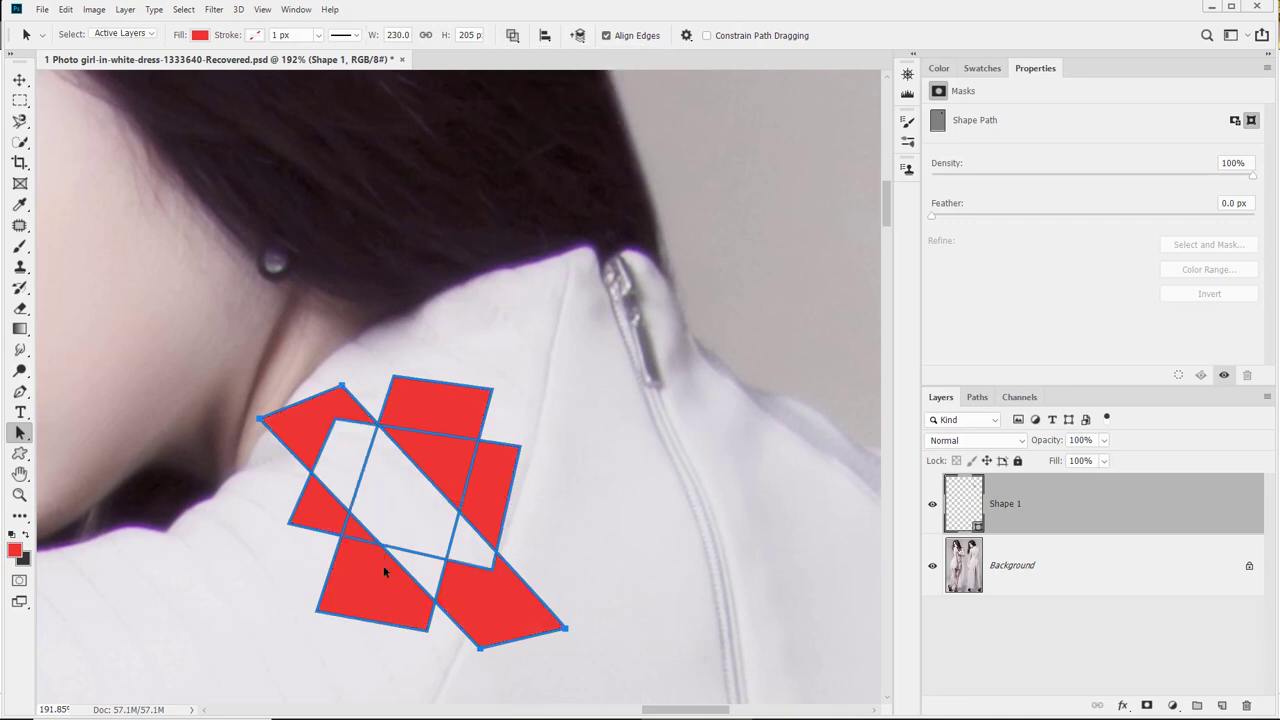
Try Merge Shape Components on the outlines, move the merged shape around, and undo back to the separate outlines
left_click(513, 36)
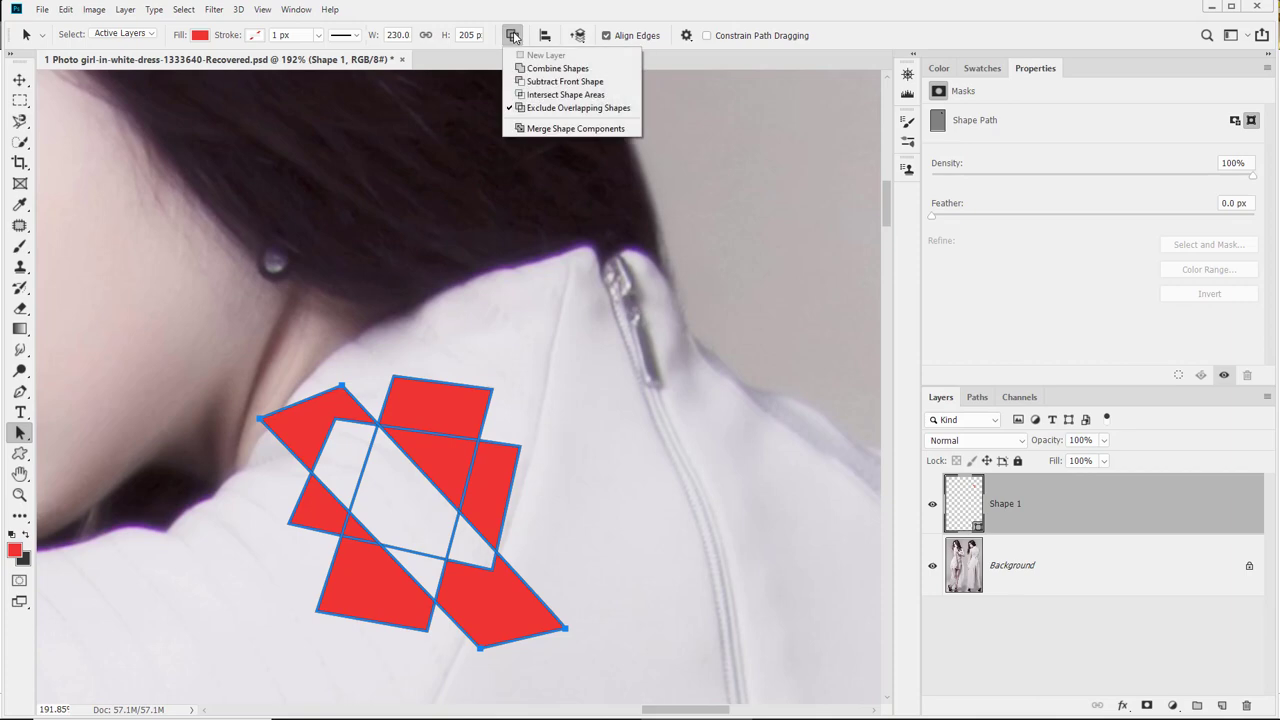
left_click(573, 128)
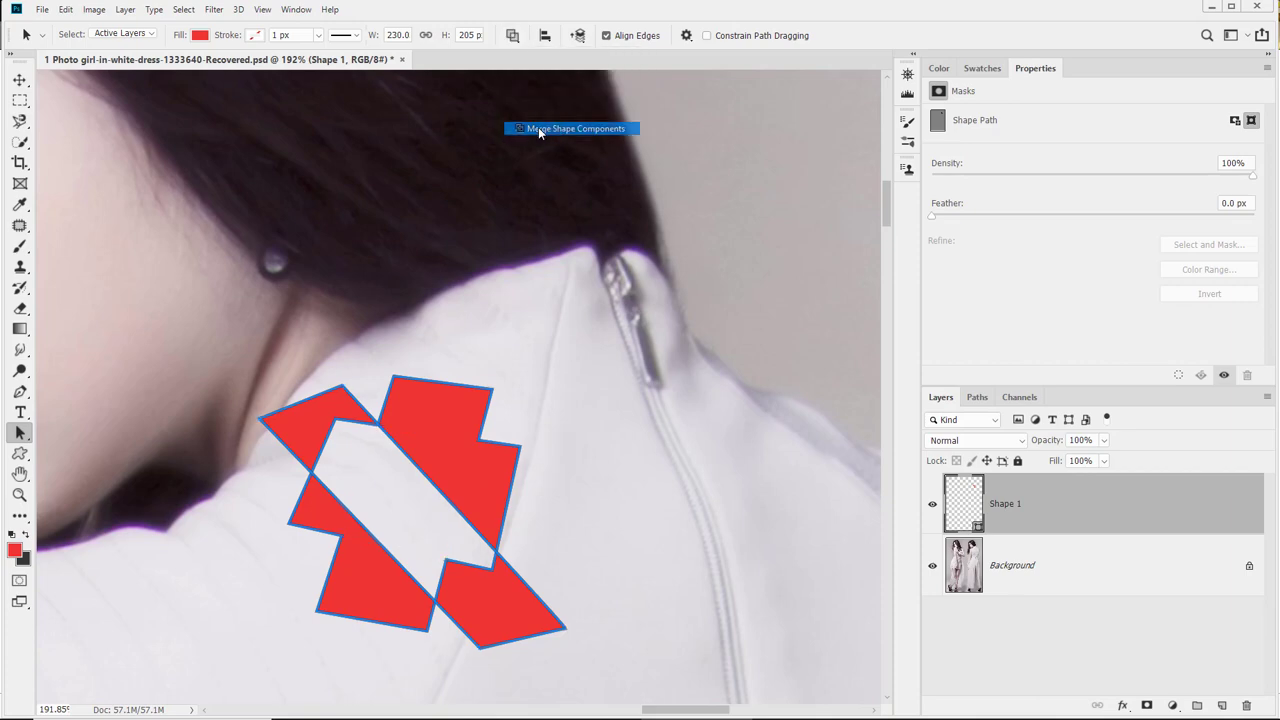
left_click_drag(321, 441, 305, 389)
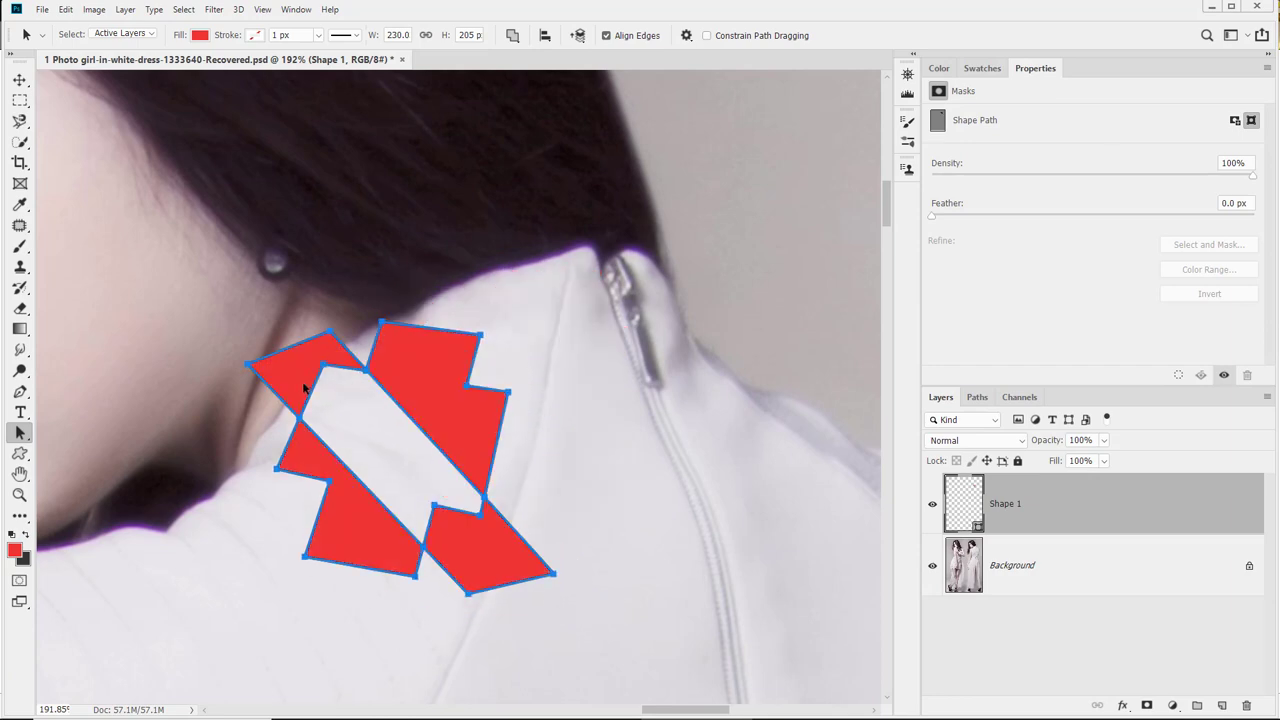
key("ctrl+z")
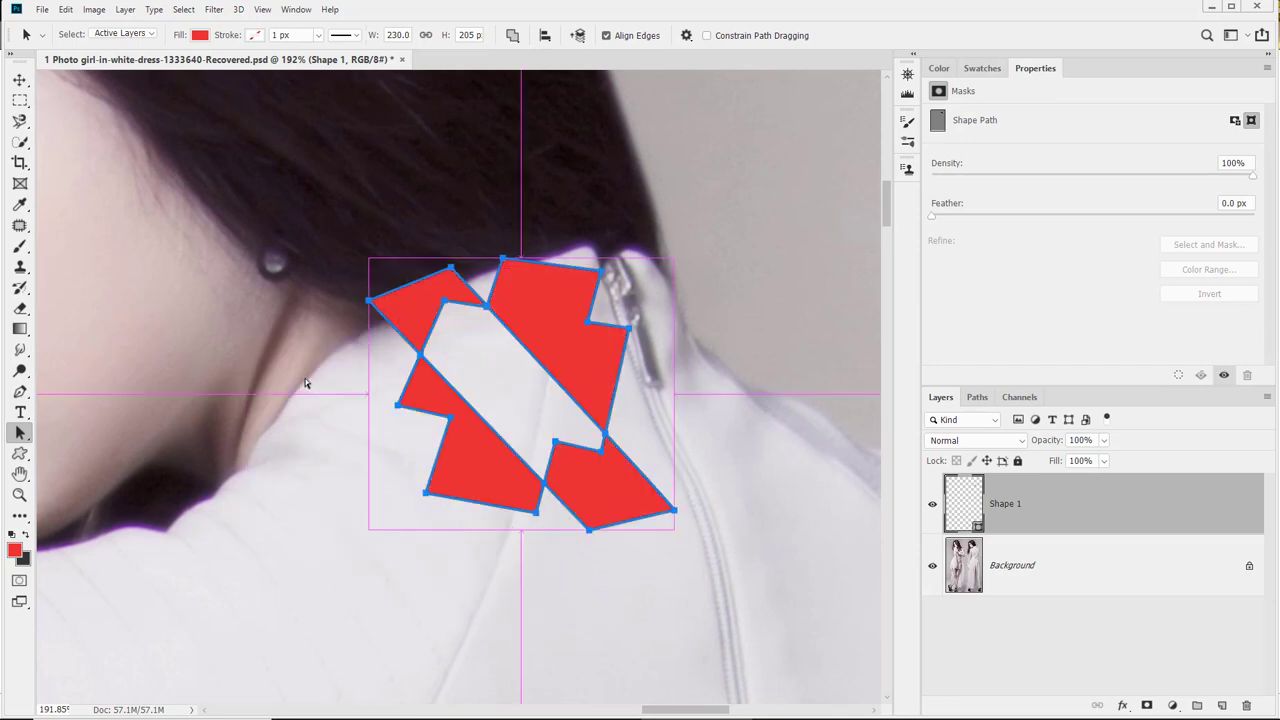
key("ctrl+shift+z")
key("ctrl+z")
key("ctrl+z")
key("ctrl+z")
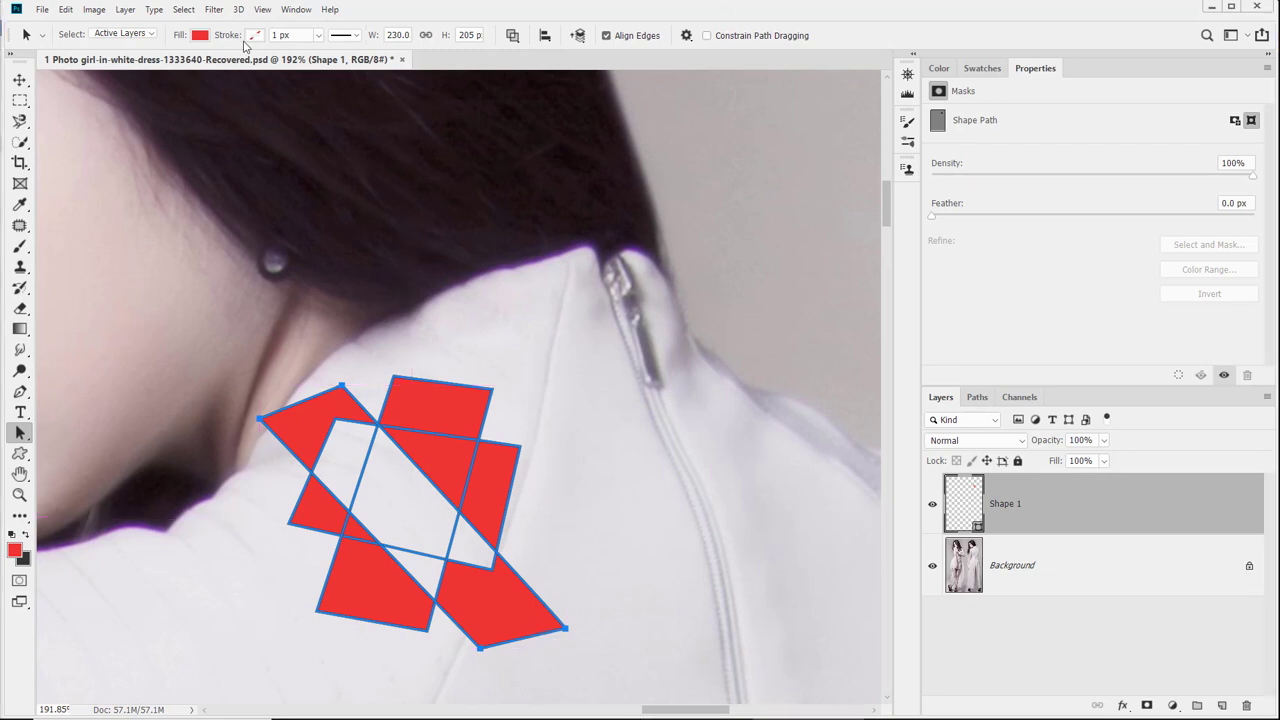
Review the path arrangement options and send the diagonal outline to the back of the shape stack
left_click(580, 36)
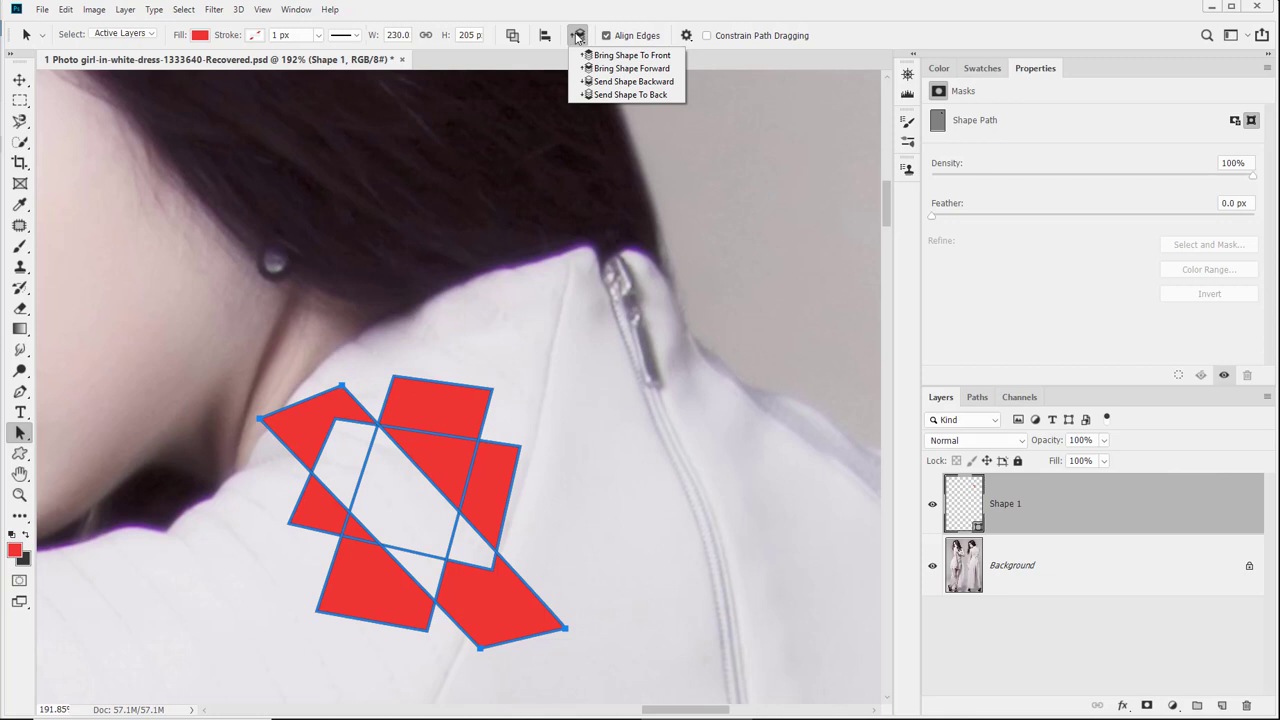
left_click(577, 37)
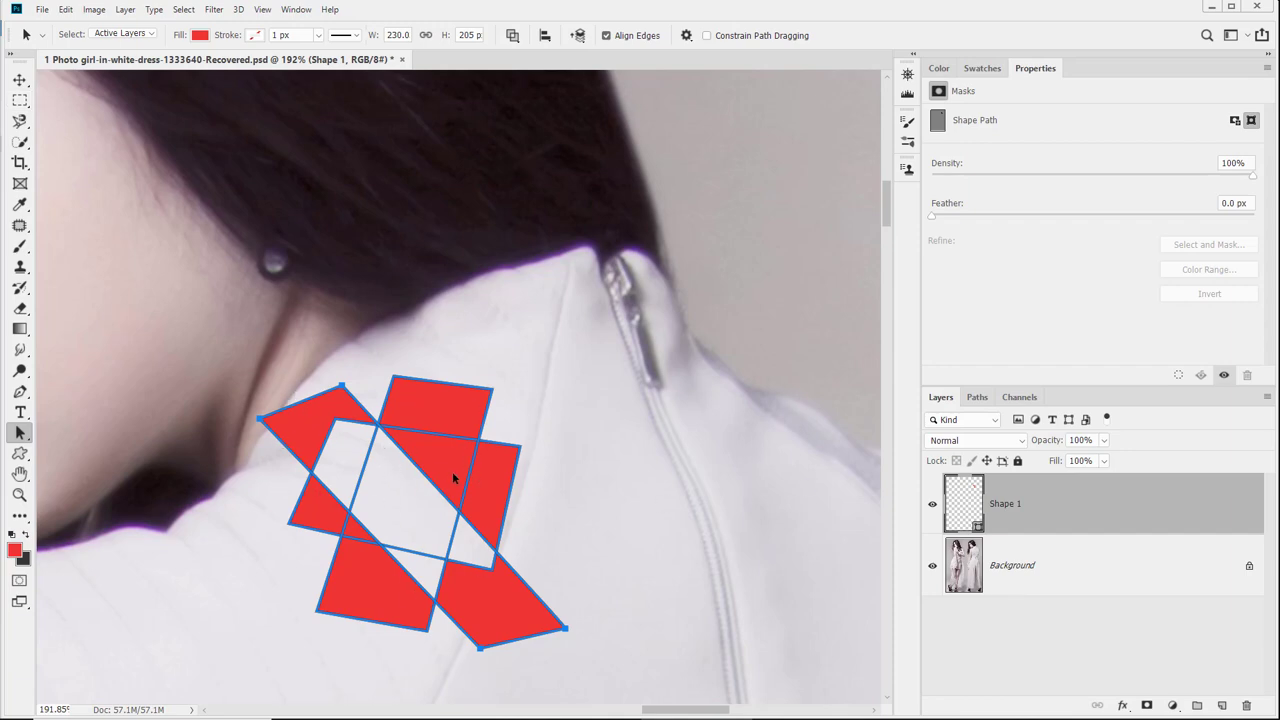
left_click(577, 37)
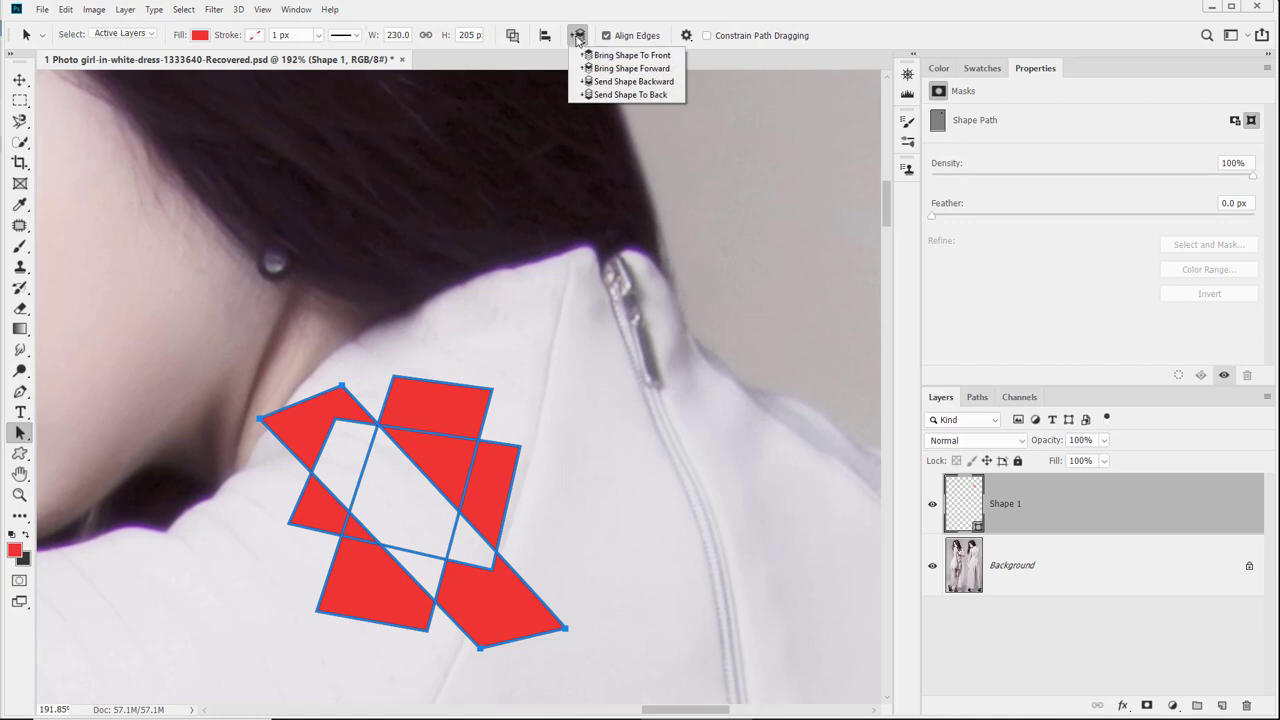
left_click(577, 38)
left_click(577, 38)
left_click(594, 94)
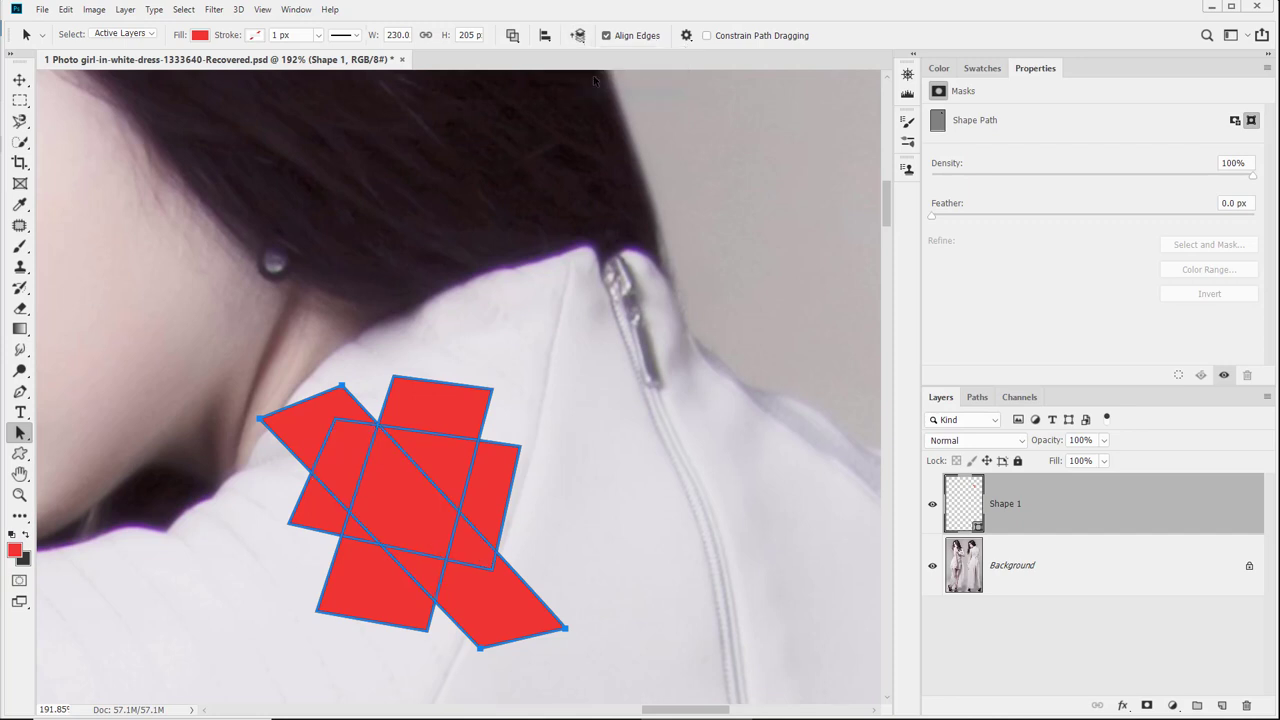
Bring the diagonal outline to the front and send it one level backward in the shape stack
left_click(578, 37)
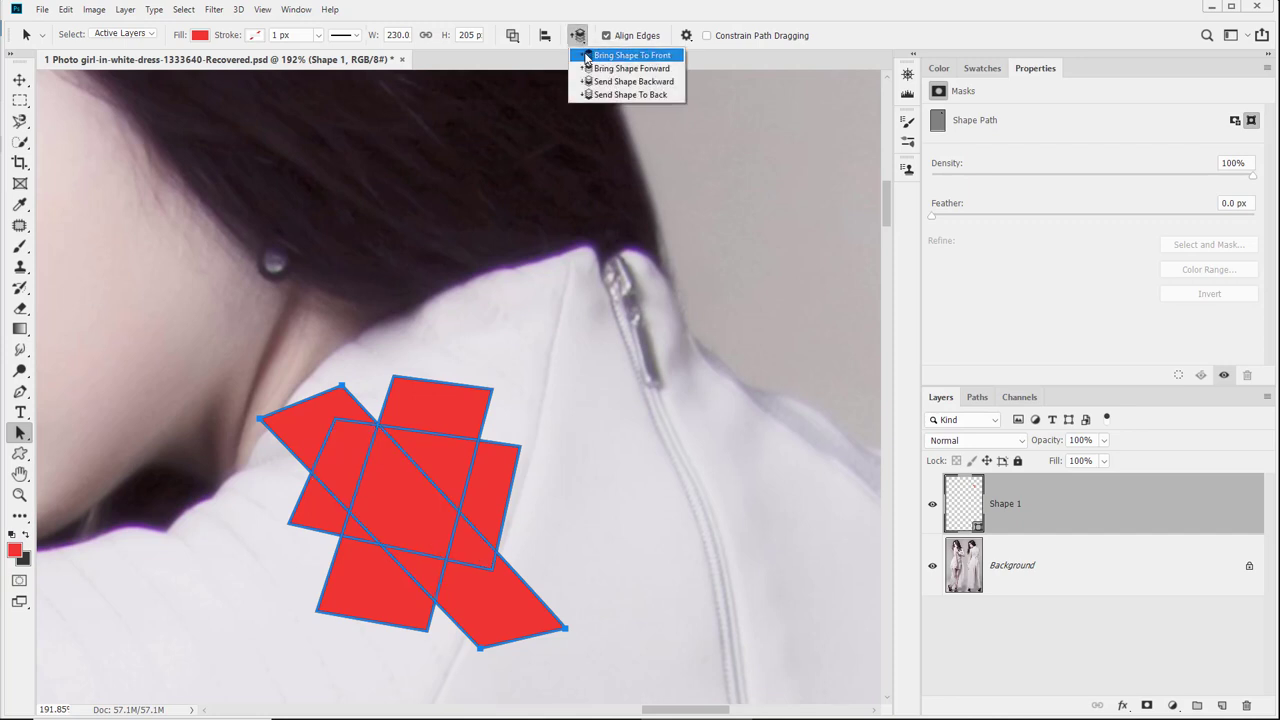
left_click(590, 55)
left_click(580, 37)
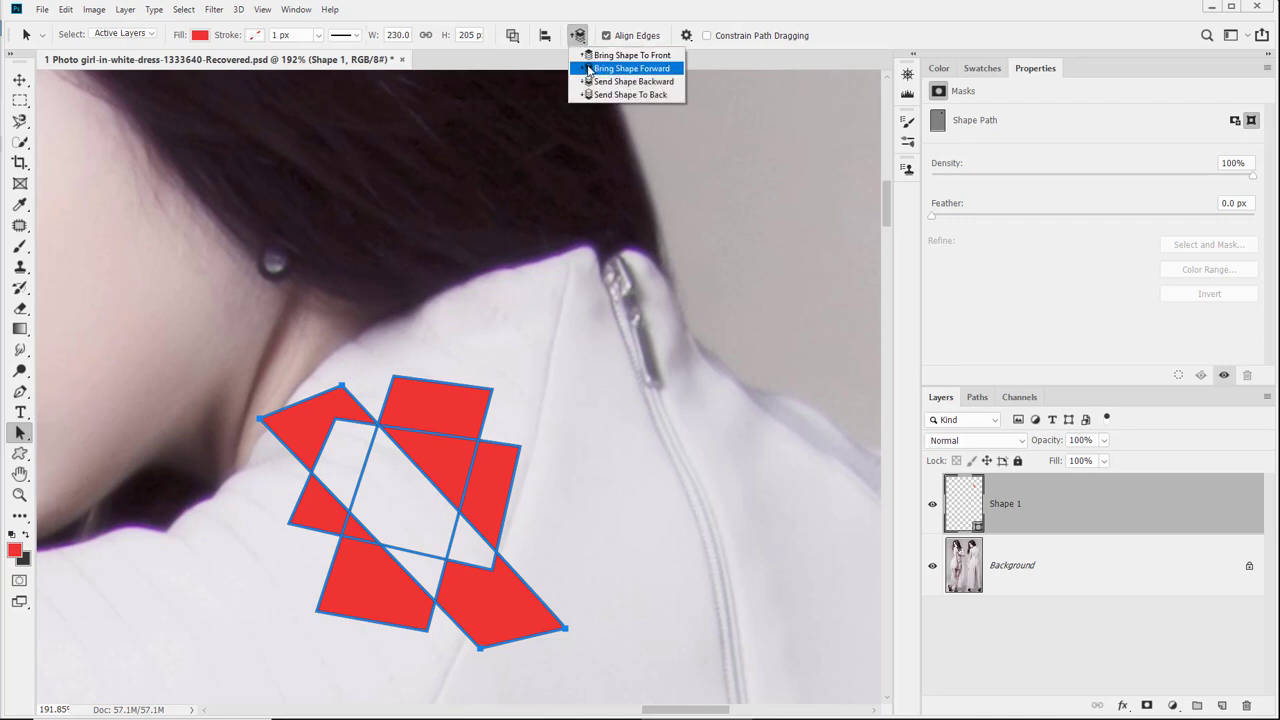
left_click(592, 81)
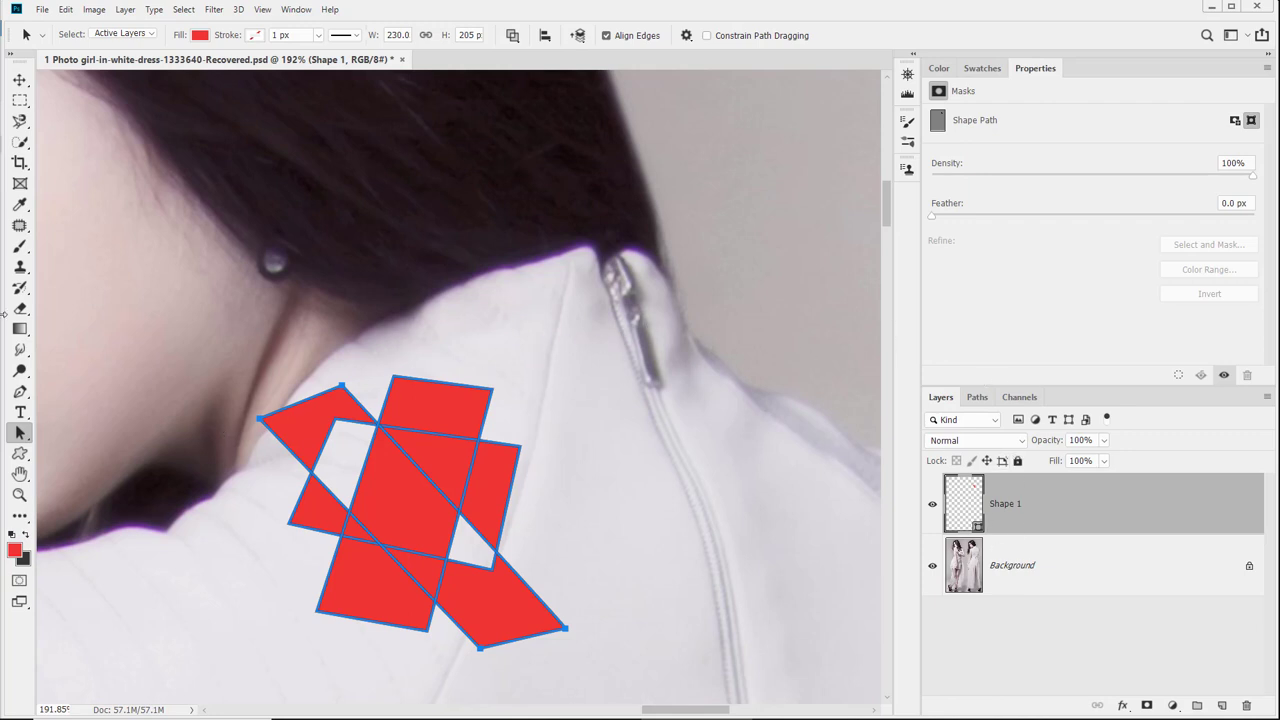
Select the tall outline together with the diagonal one and align their left edges, top edges and finally bottom edges
left_click(545, 36)
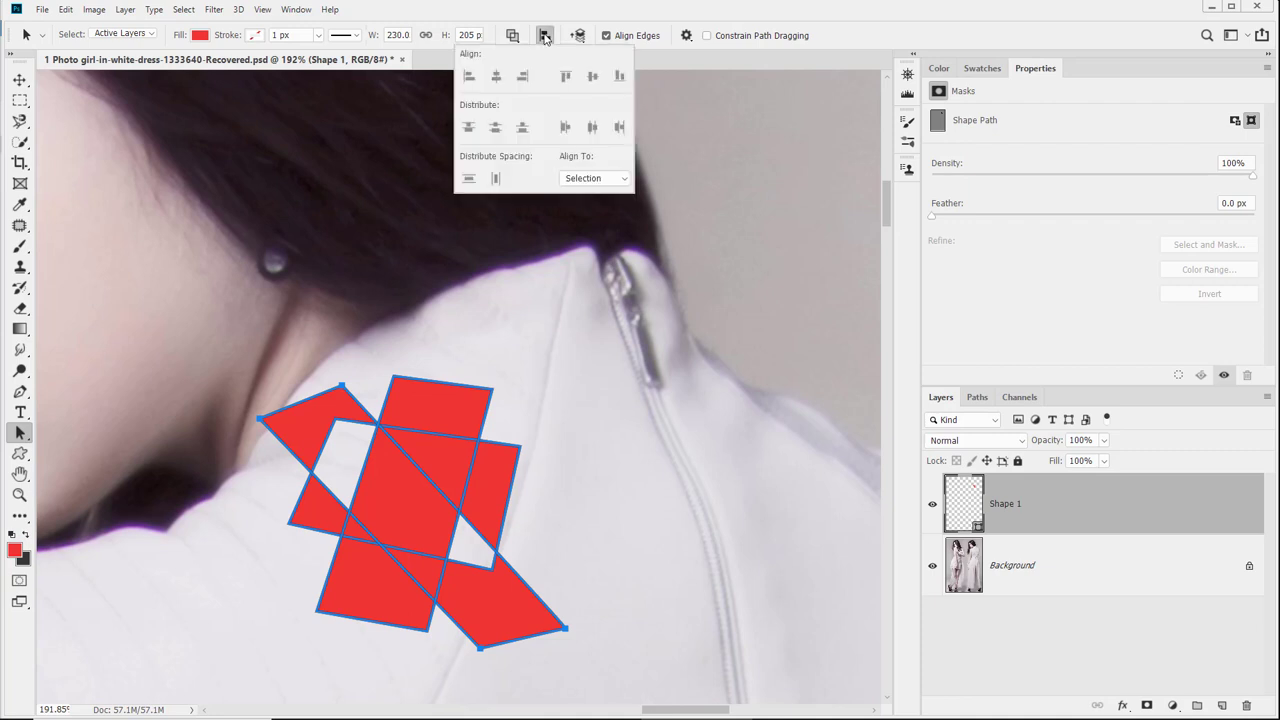
left_click(545, 36)
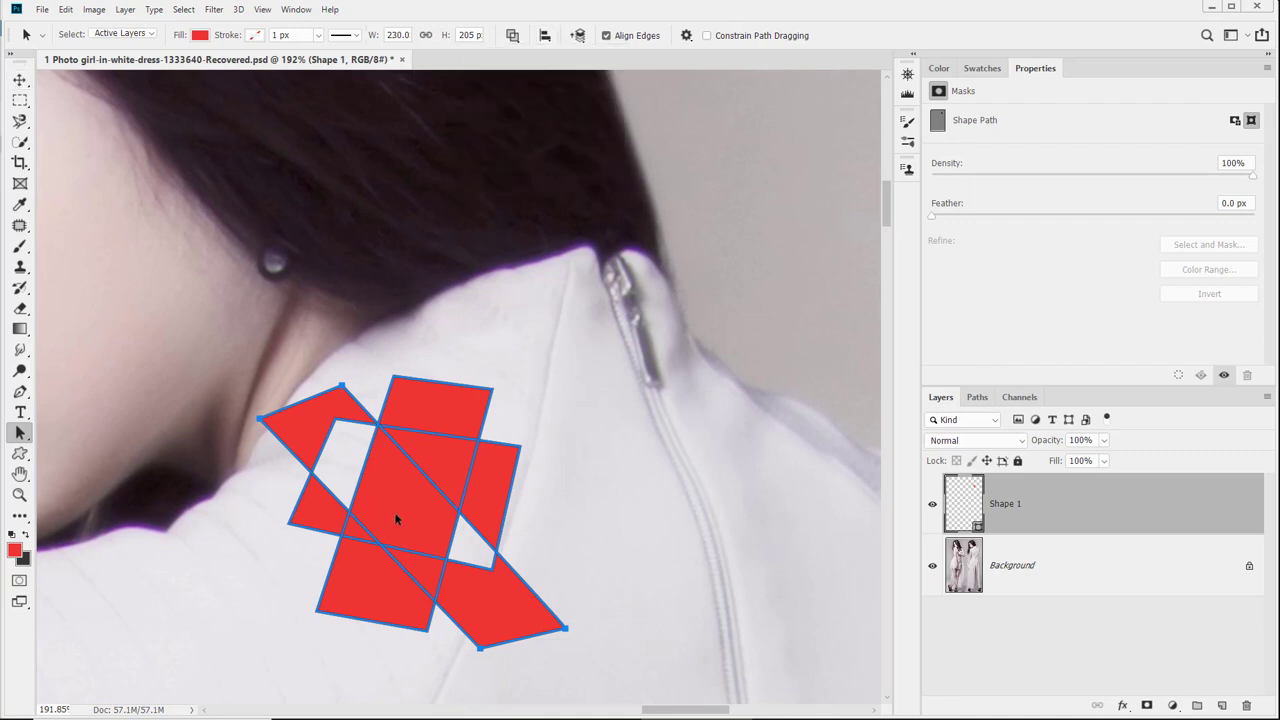
left_click(20, 431)
left_click(545, 35)
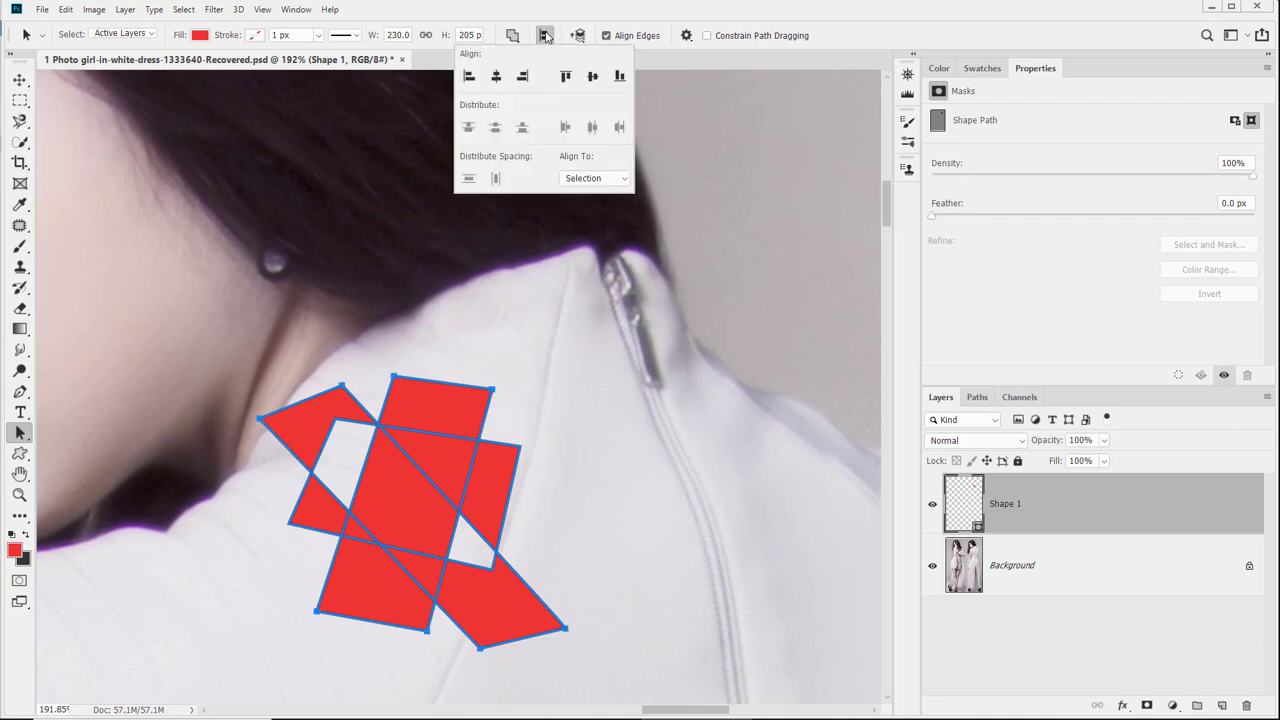
left_click(495, 77)
left_click(470, 77)
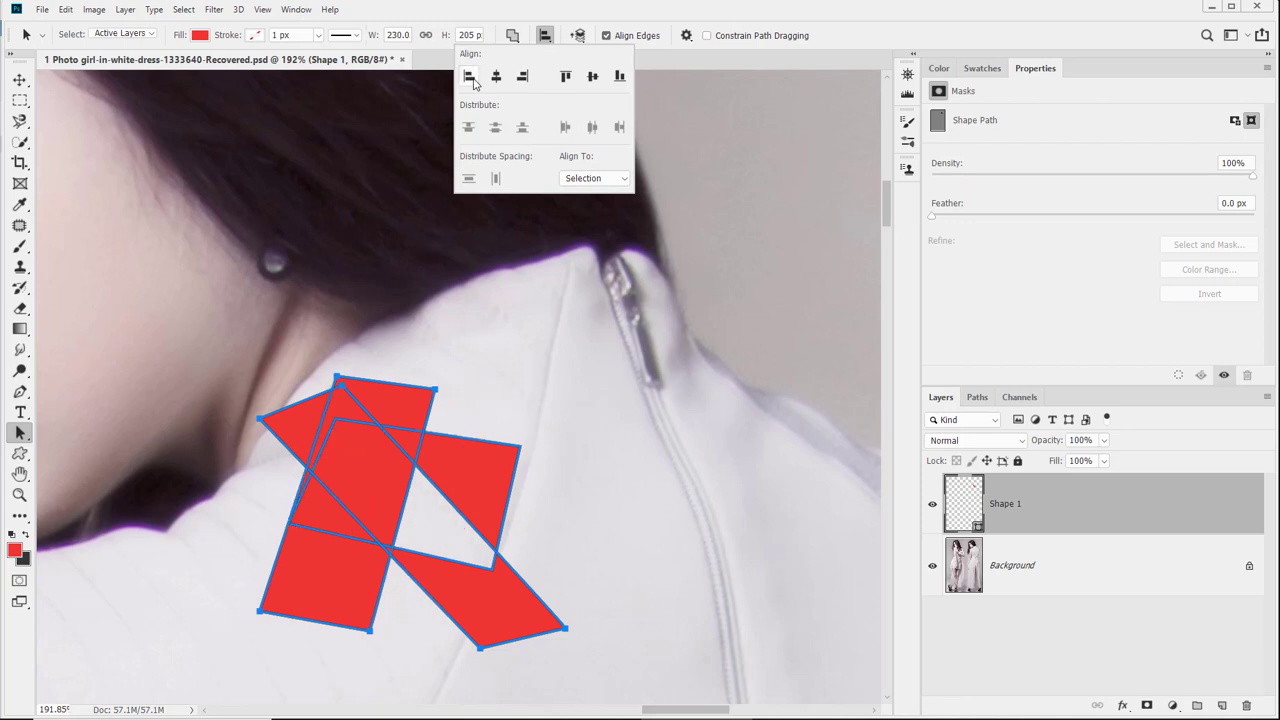
left_click(566, 76)
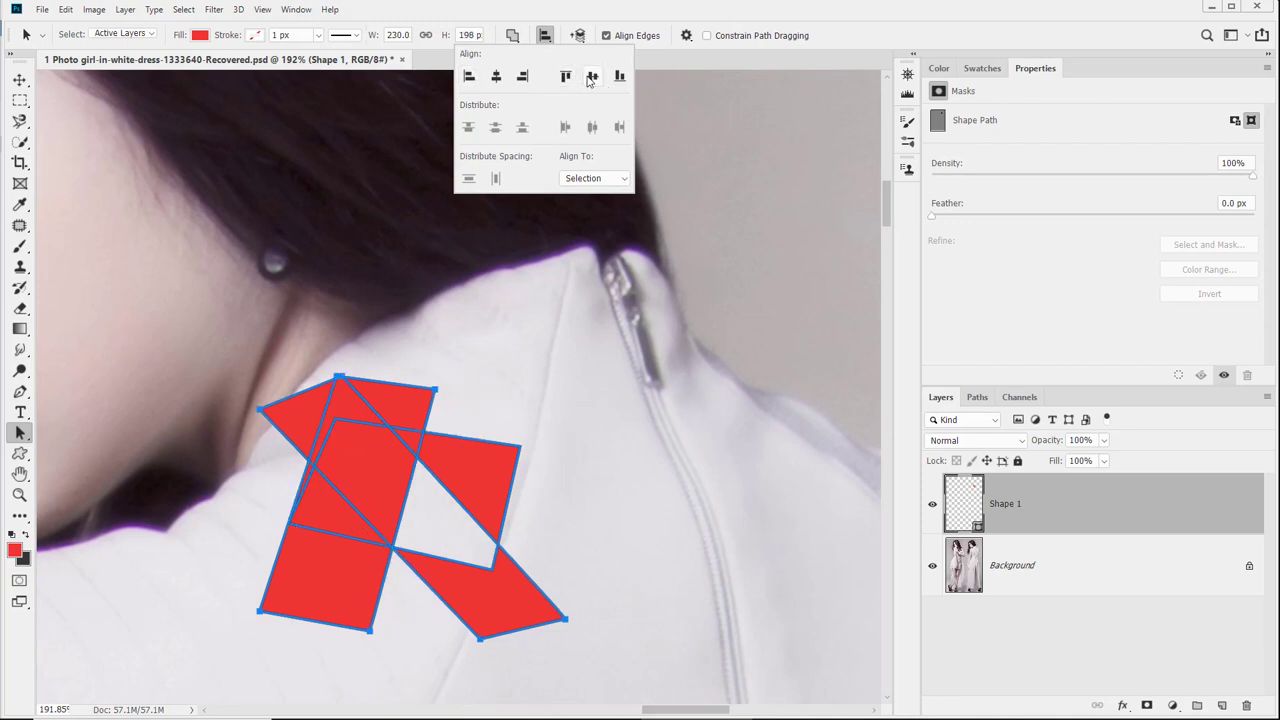
left_click(619, 77)
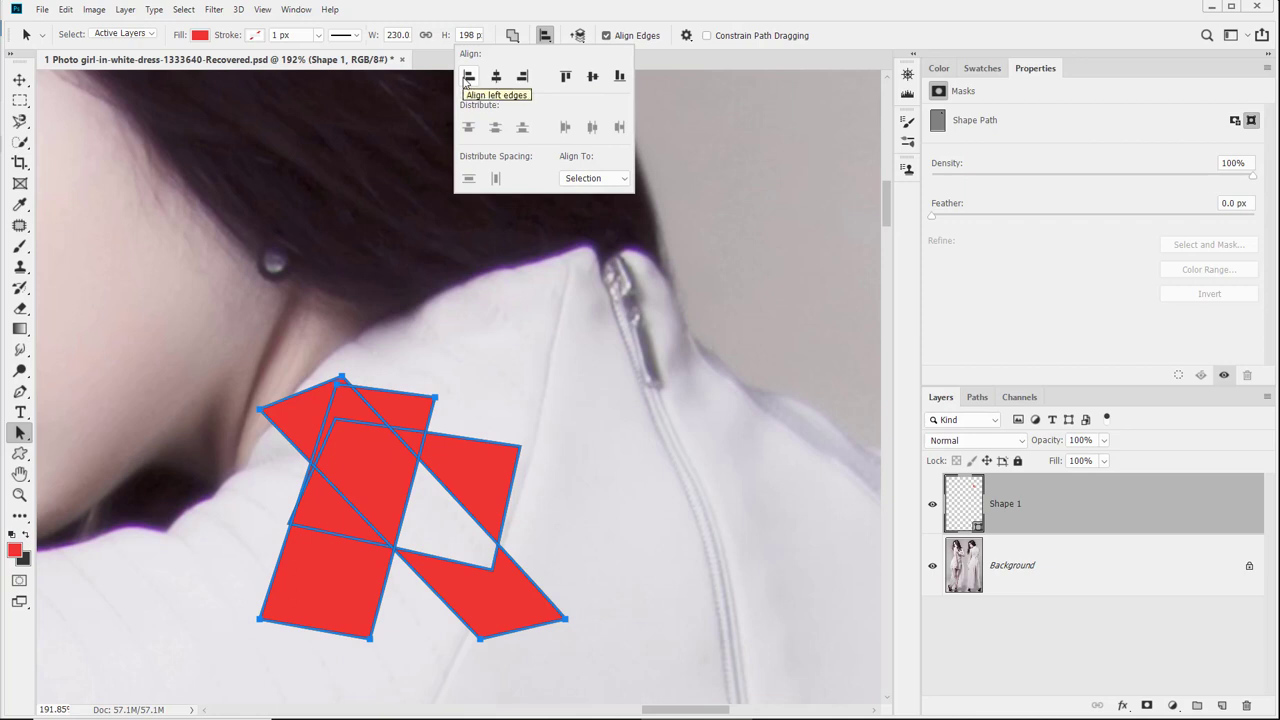
Select all three overlapping outlines and combine them into one shape with Merge Shape Components
left_click(467, 440)
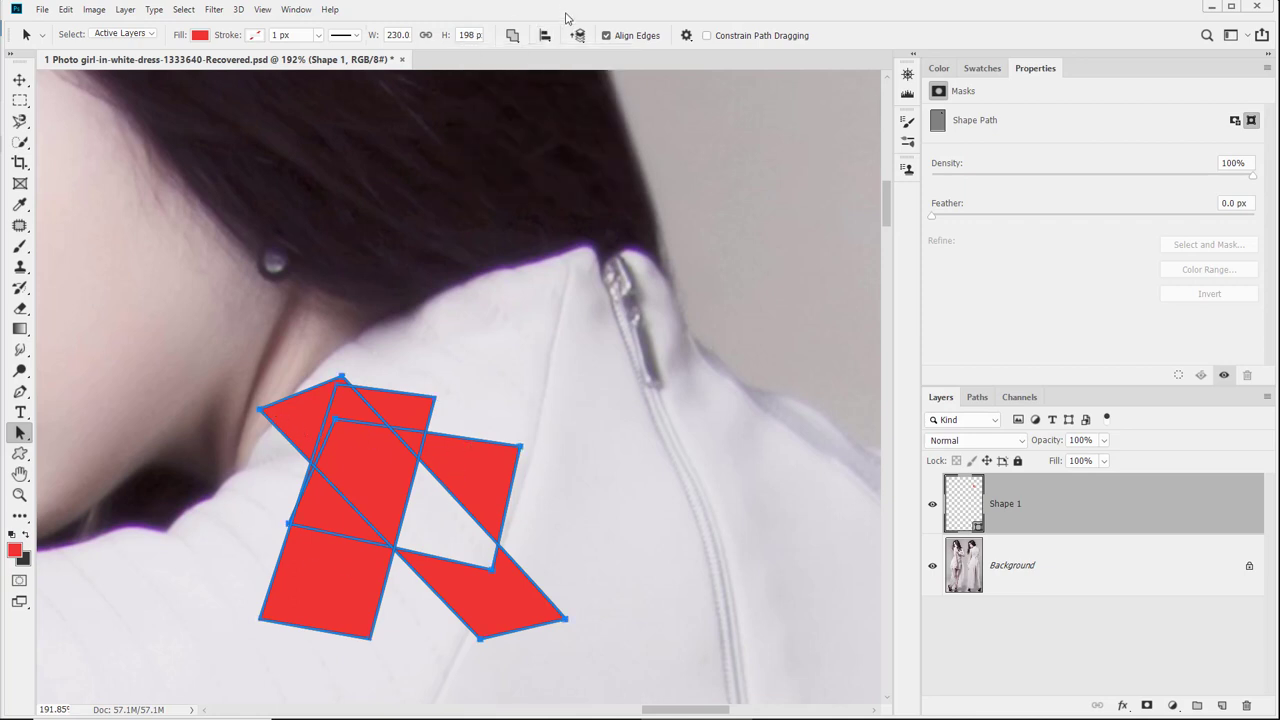
left_click(545, 36)
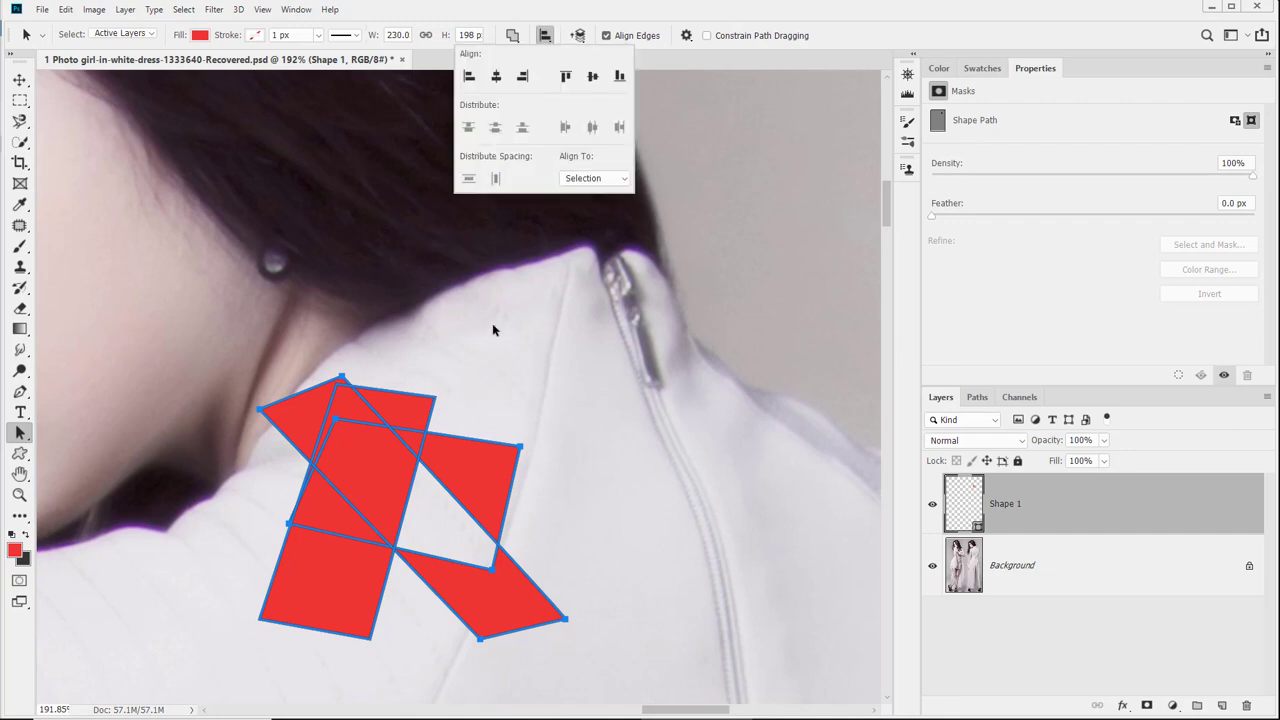
left_click(535, 12)
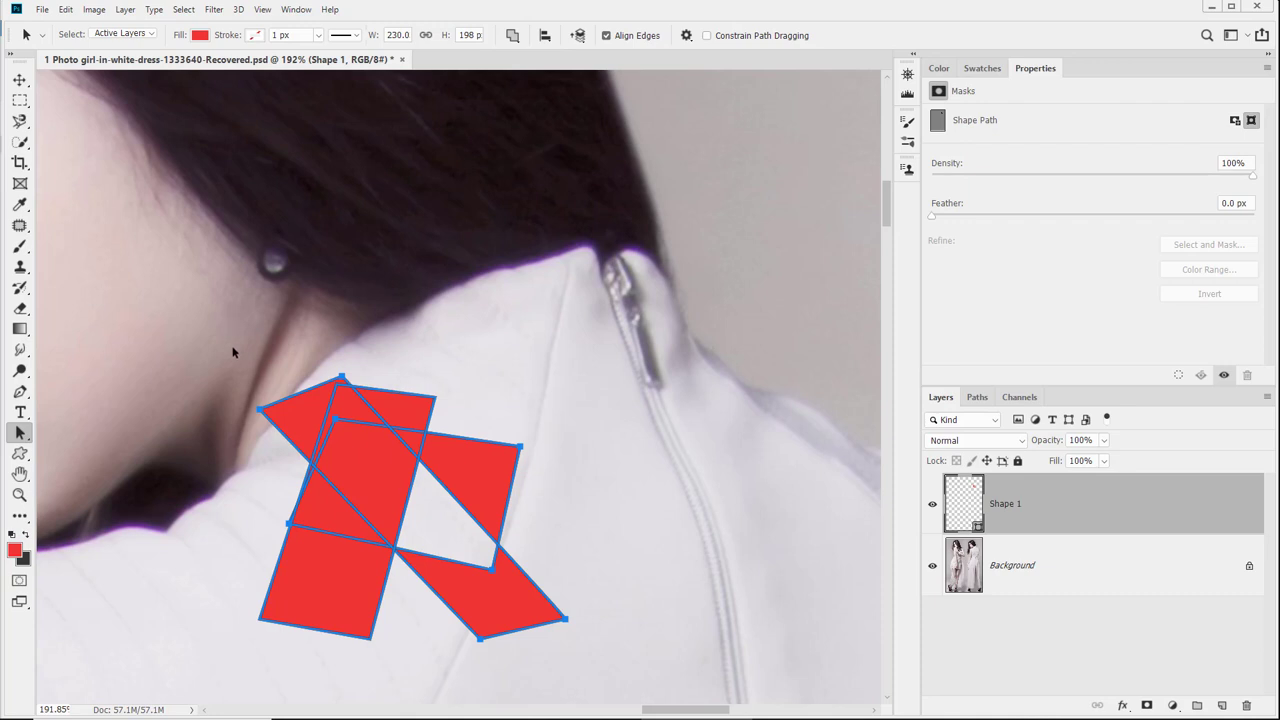
left_click_drag(243, 319, 615, 696)
left_click(513, 36)
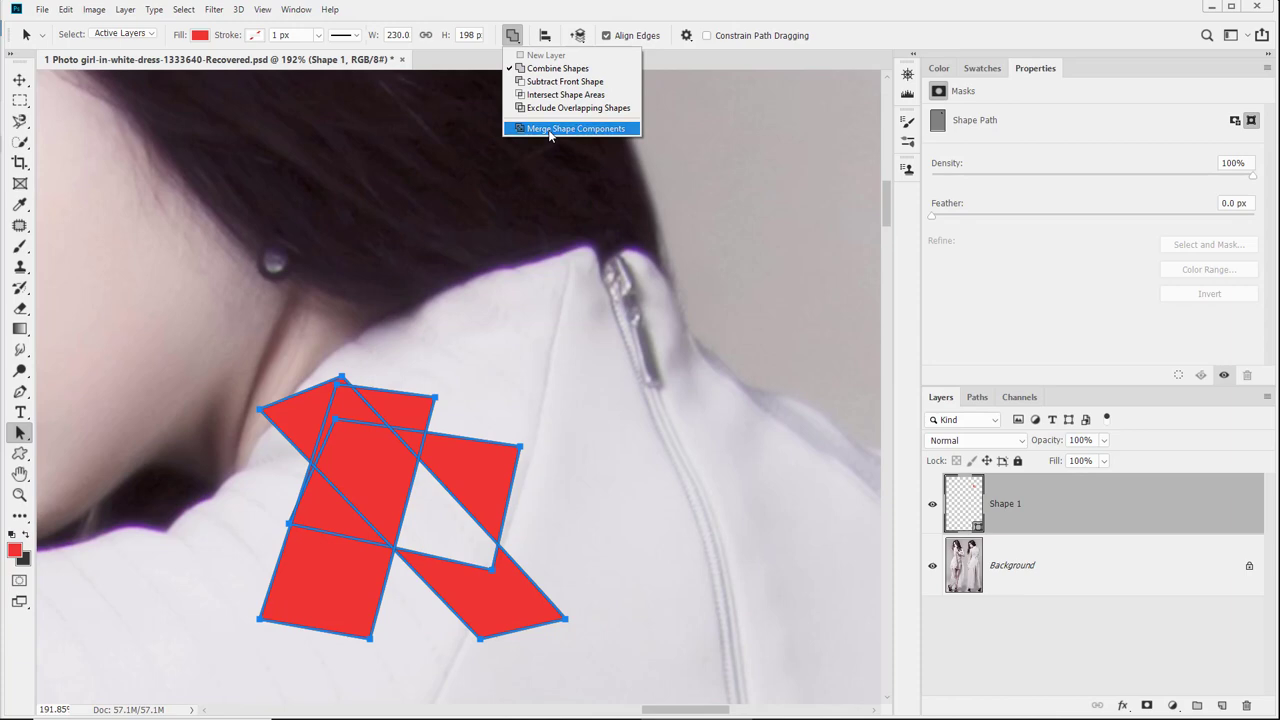
left_click(549, 130)
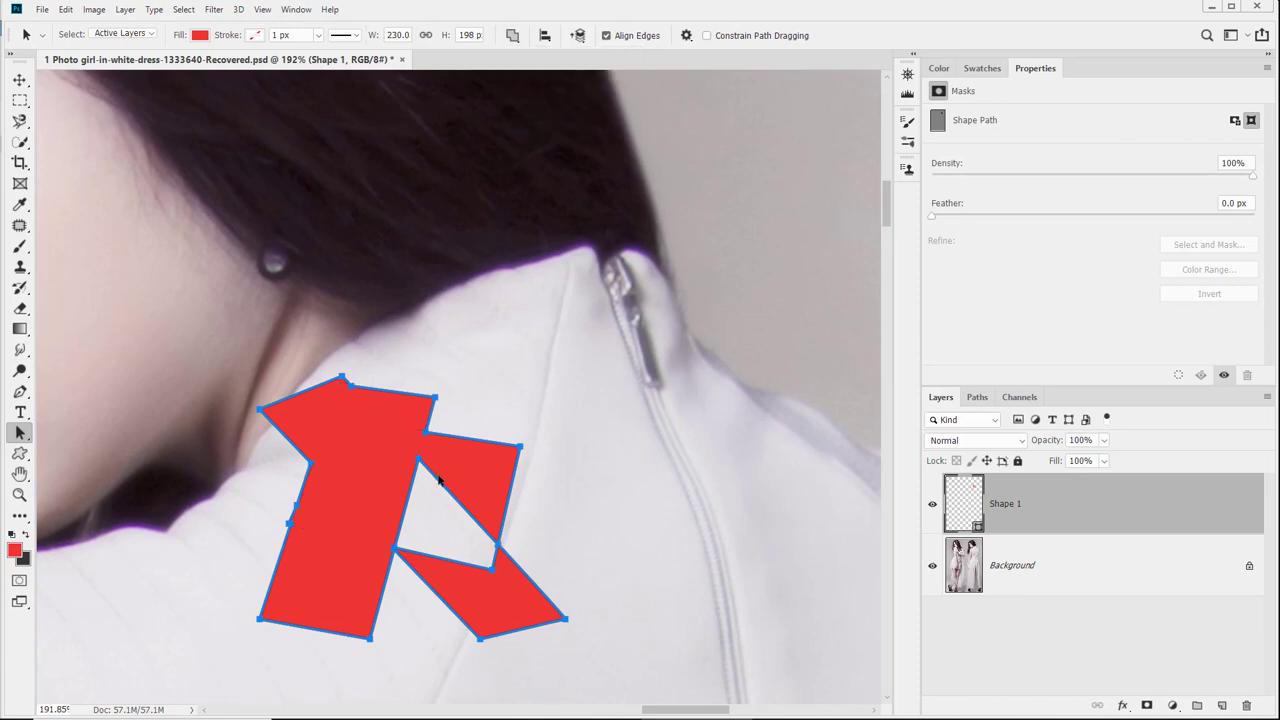
Place a duplicate of the merged red shape beside the original, select both copies, and set Align To to Canvas
left_click_drag(438, 480, 636, 310)
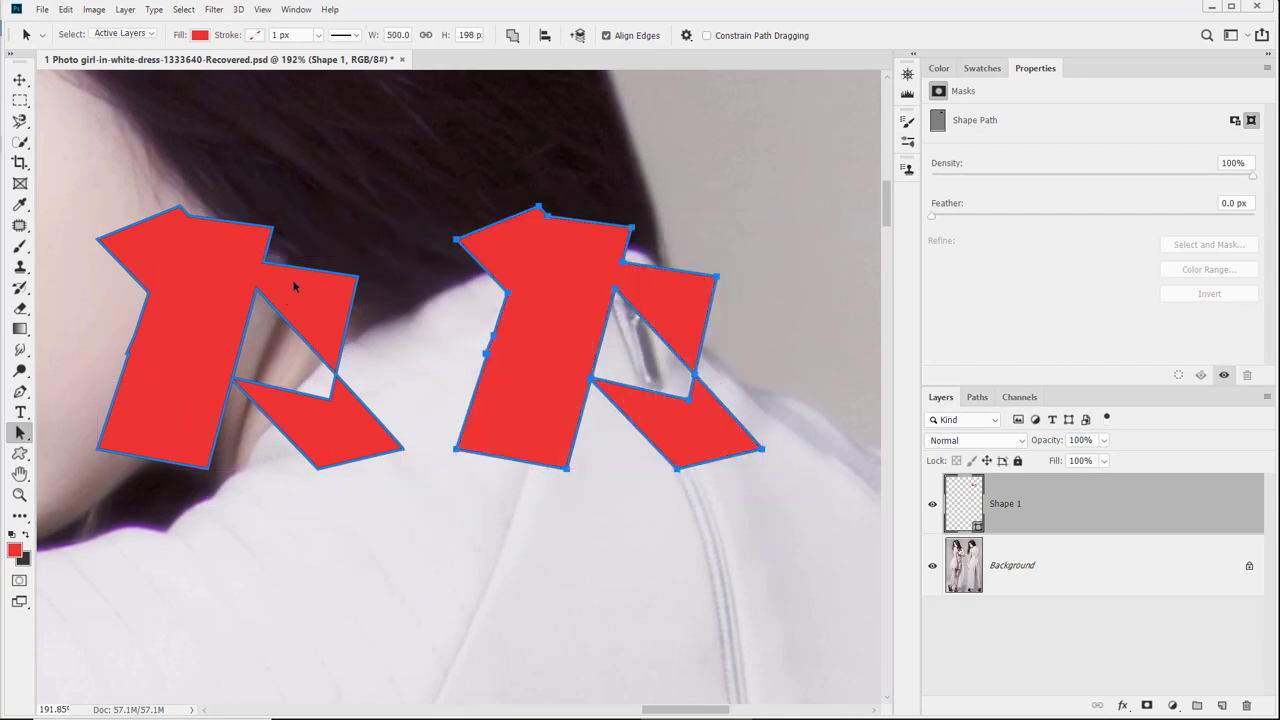
left_click(544, 35)
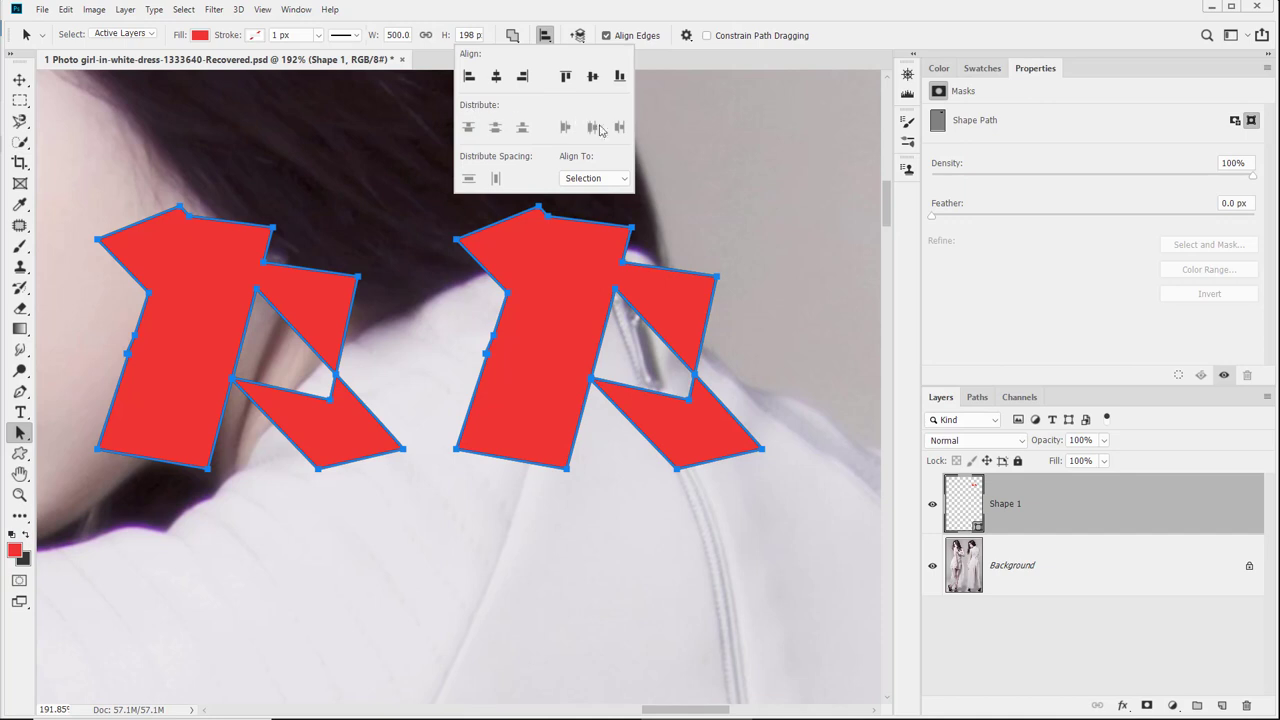
left_click(598, 180)
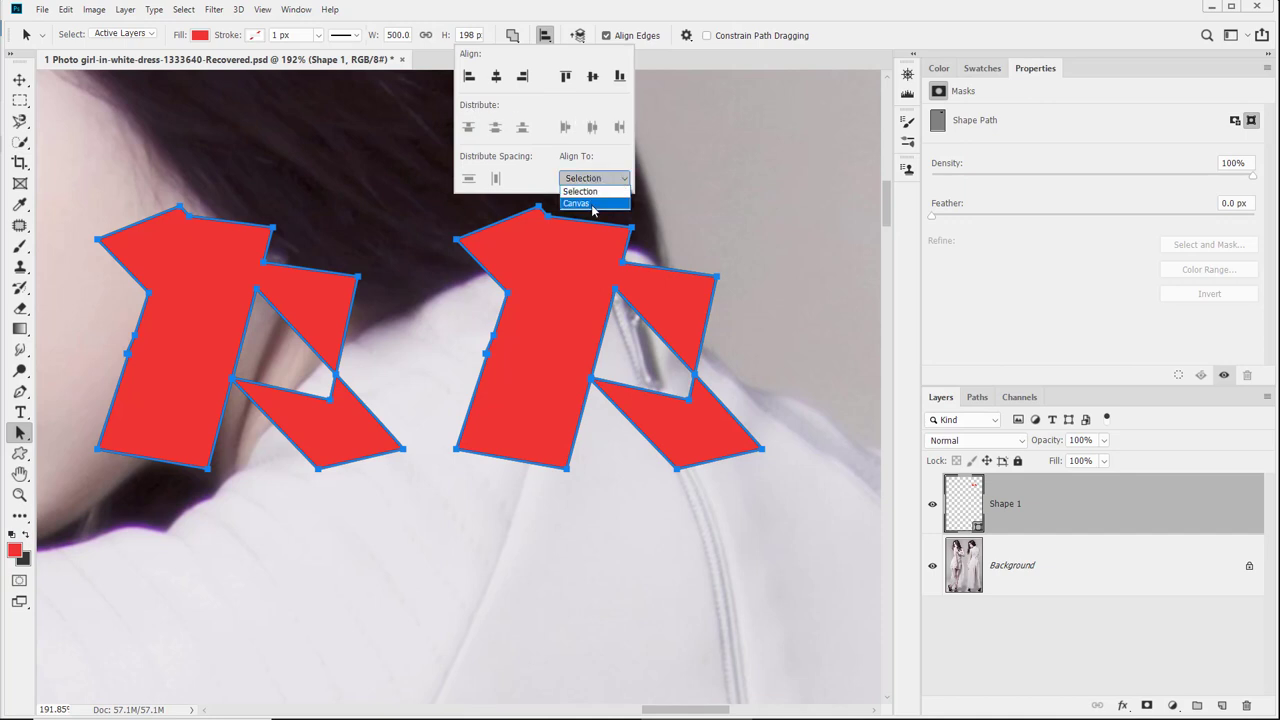
left_click(594, 204)
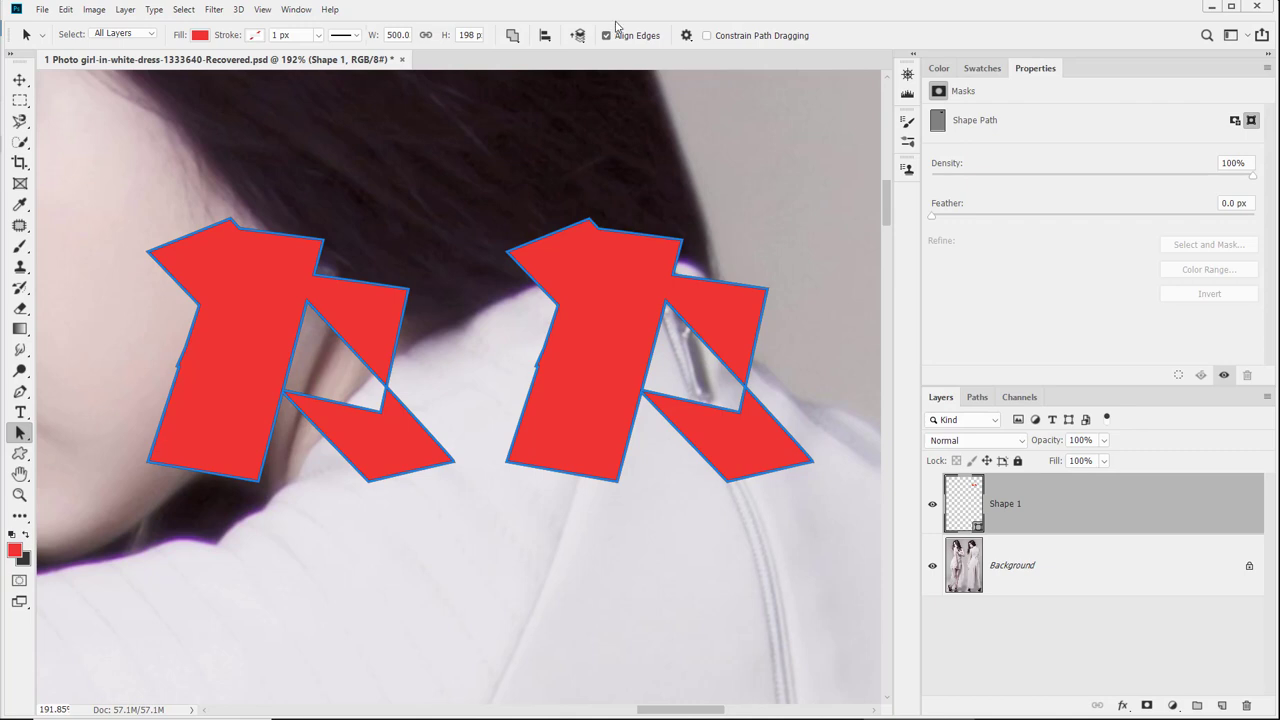
Review the align and distribute options for the two red shapes and view the whole photo fitted to the screen
left_click(552, 37)
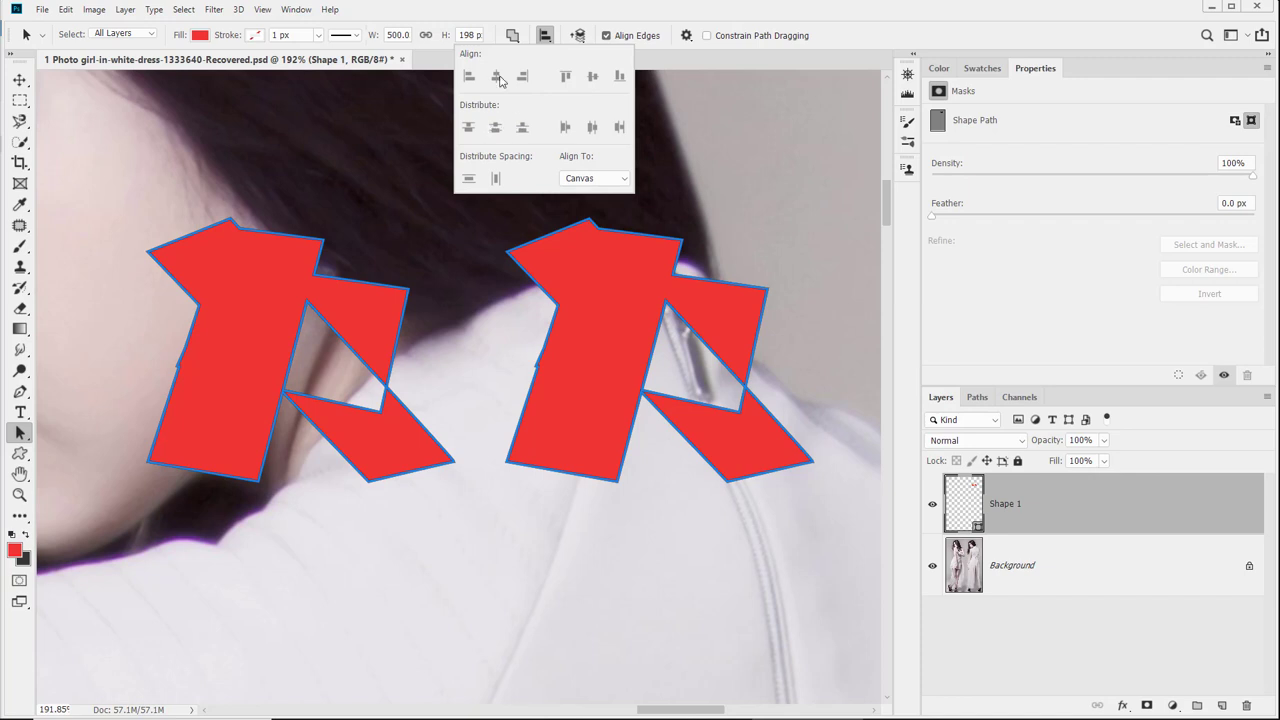
left_click(550, 40)
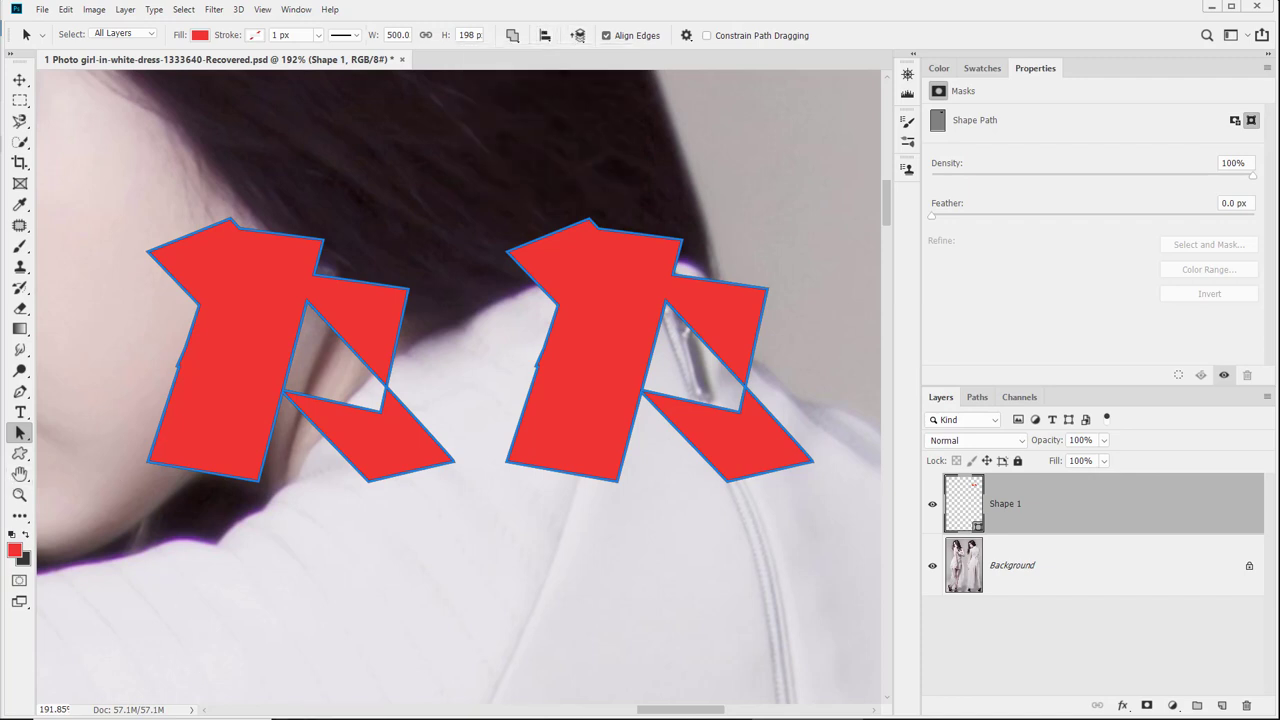
double_click(20, 474)
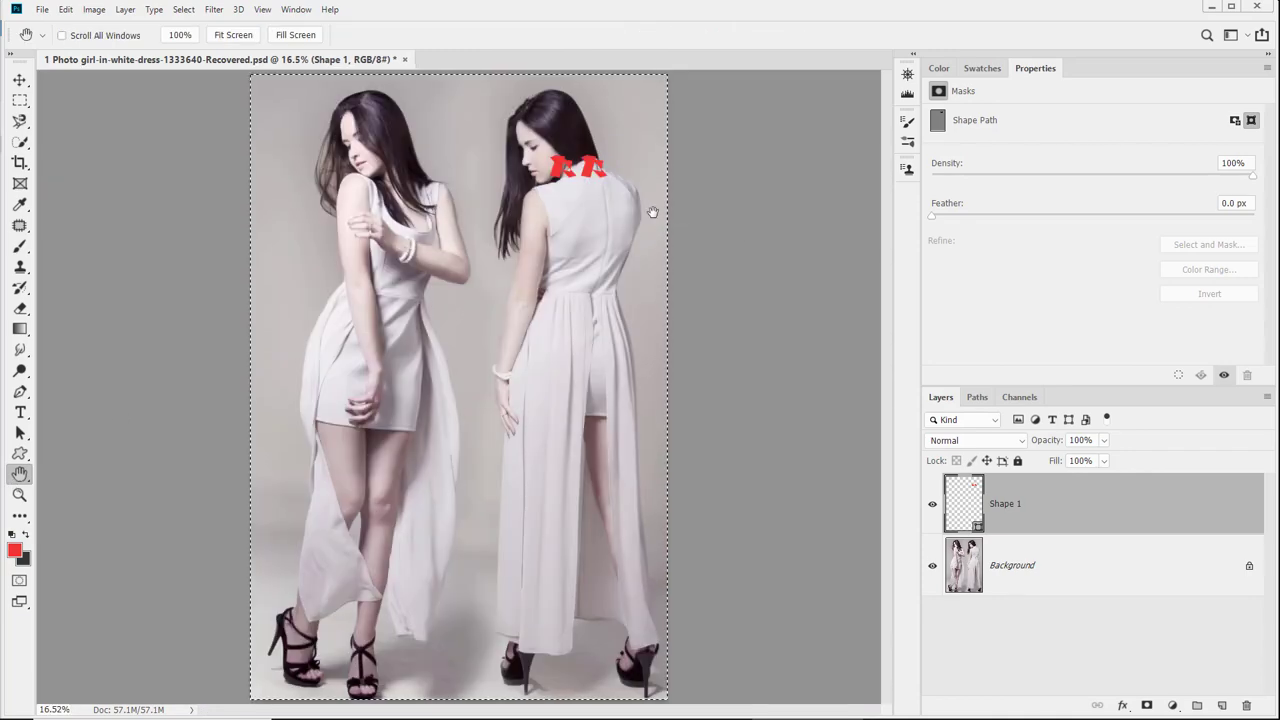
key("z")
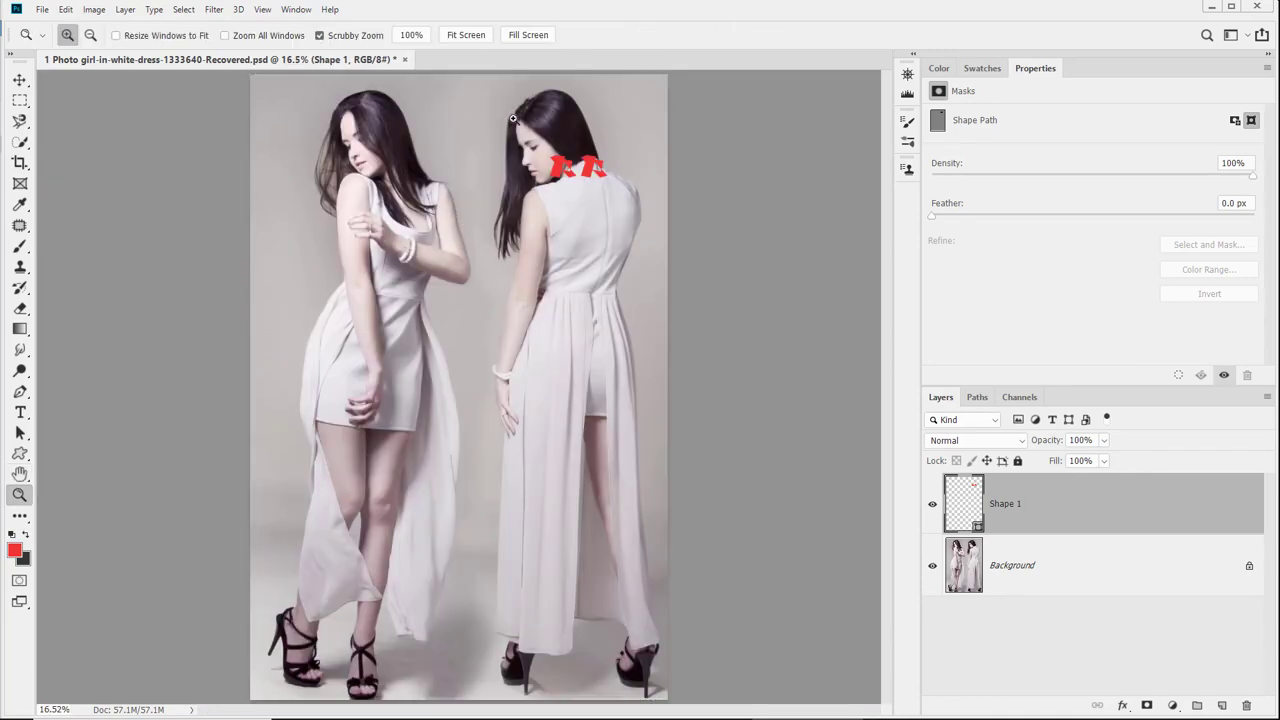
Duplicate the Shape 1 layer holding the two red shapes, then select both shape layers
left_click_drag(513, 118, 589, 165)
left_click_drag(721, 364, 356, 453)
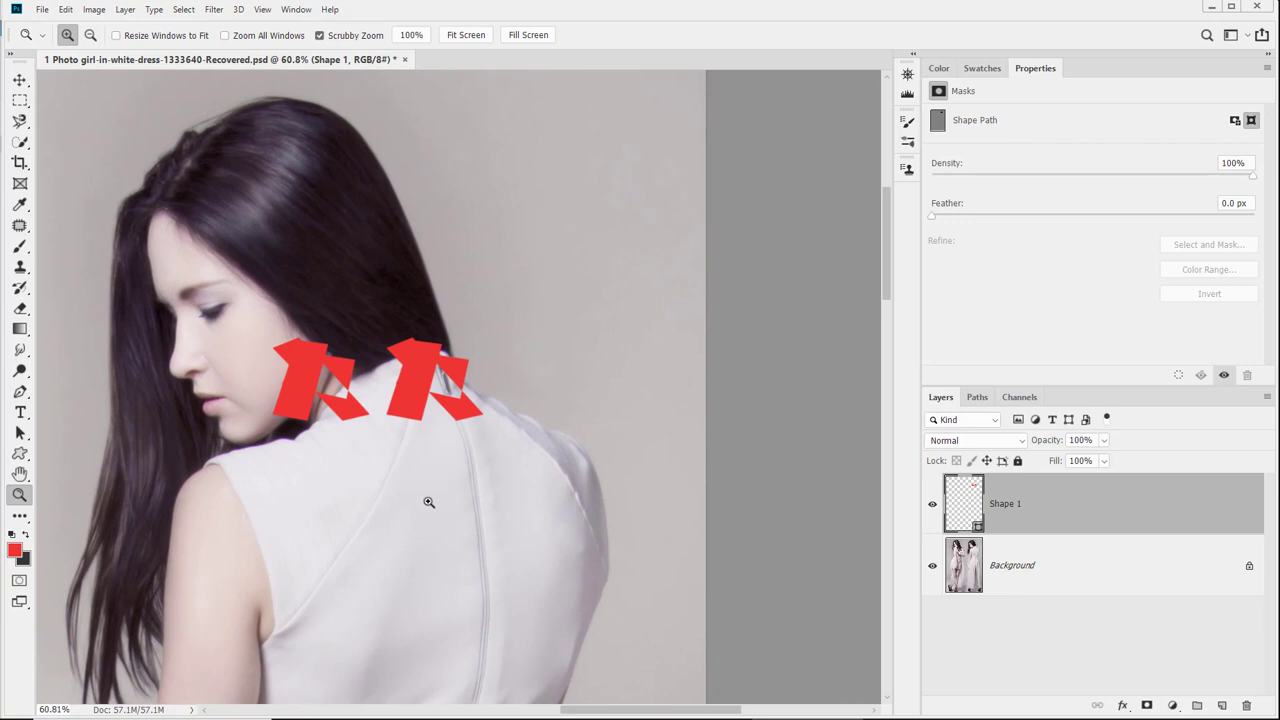
left_click(19, 432)
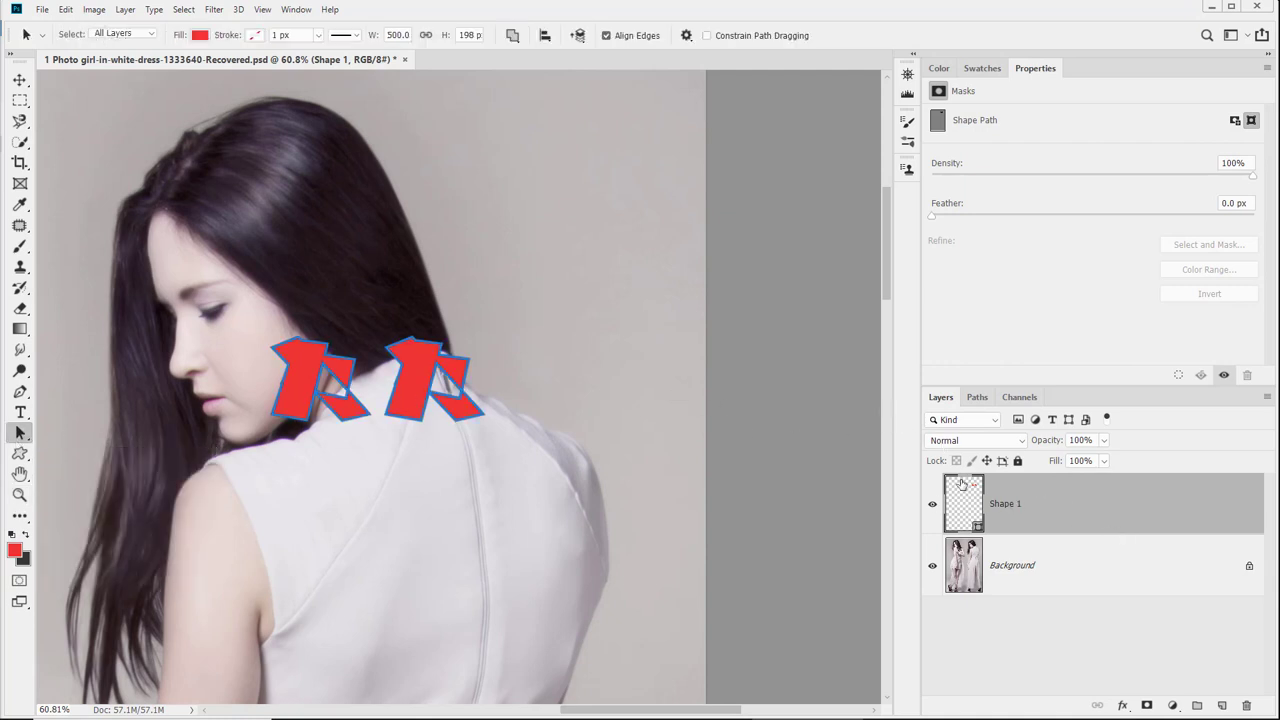
left_click(998, 564, "shift")
left_click(1006, 505)
left_click_drag(1037, 508, 1223, 705)
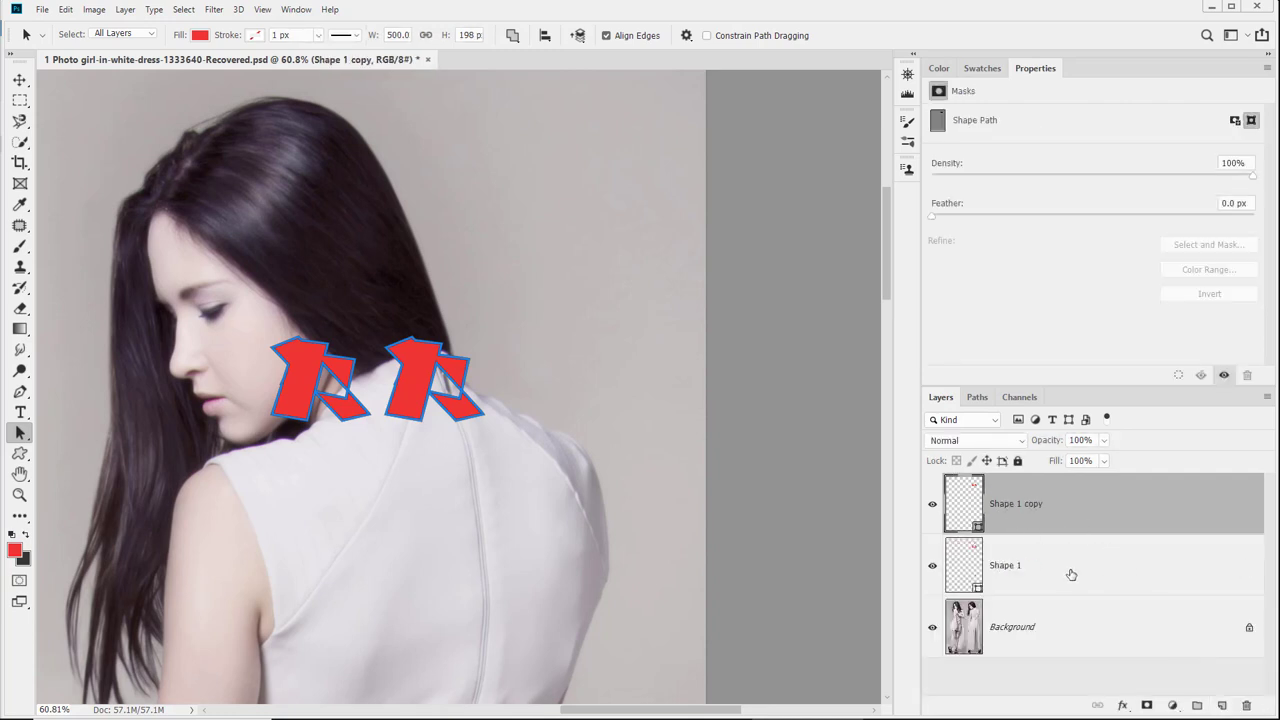
left_click(1072, 572, "shift")
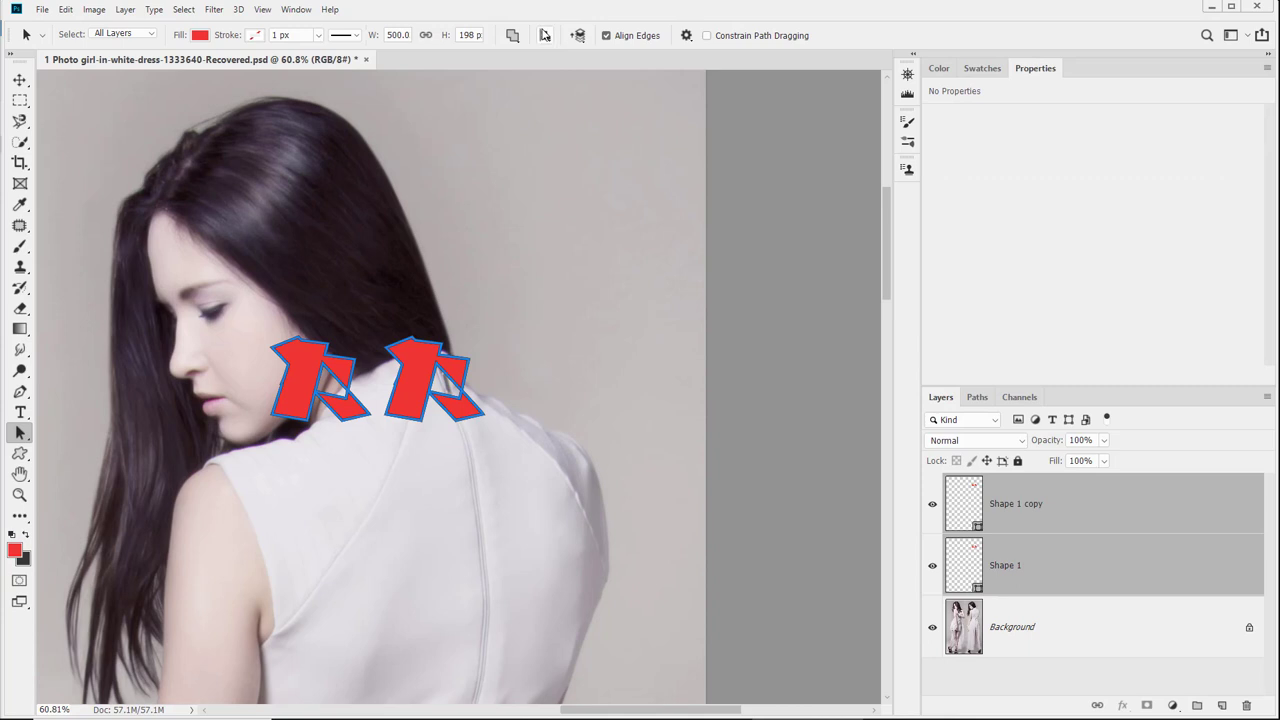
Set Align To to Selection for the shape layers and reduce them to the single Shape 1 layer
left_click(544, 35)
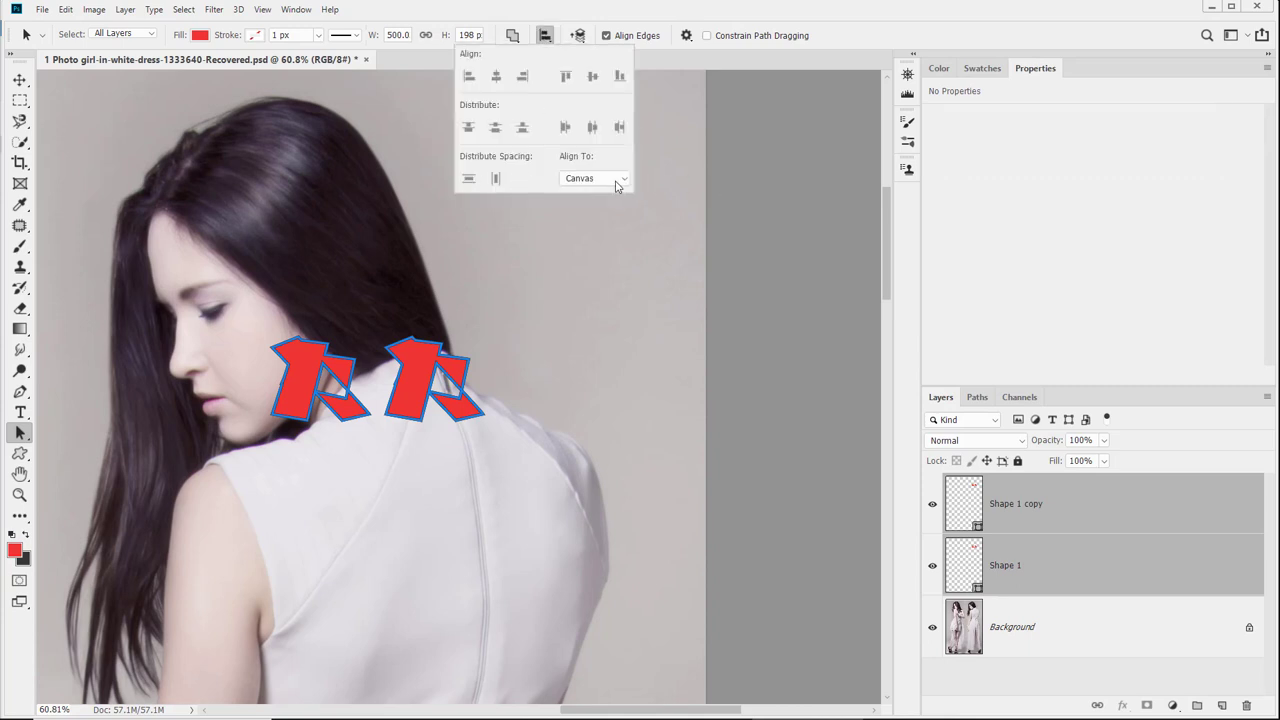
left_click(616, 184)
left_click(617, 183)
left_click(617, 184)
left_click(607, 192)
left_click(545, 33)
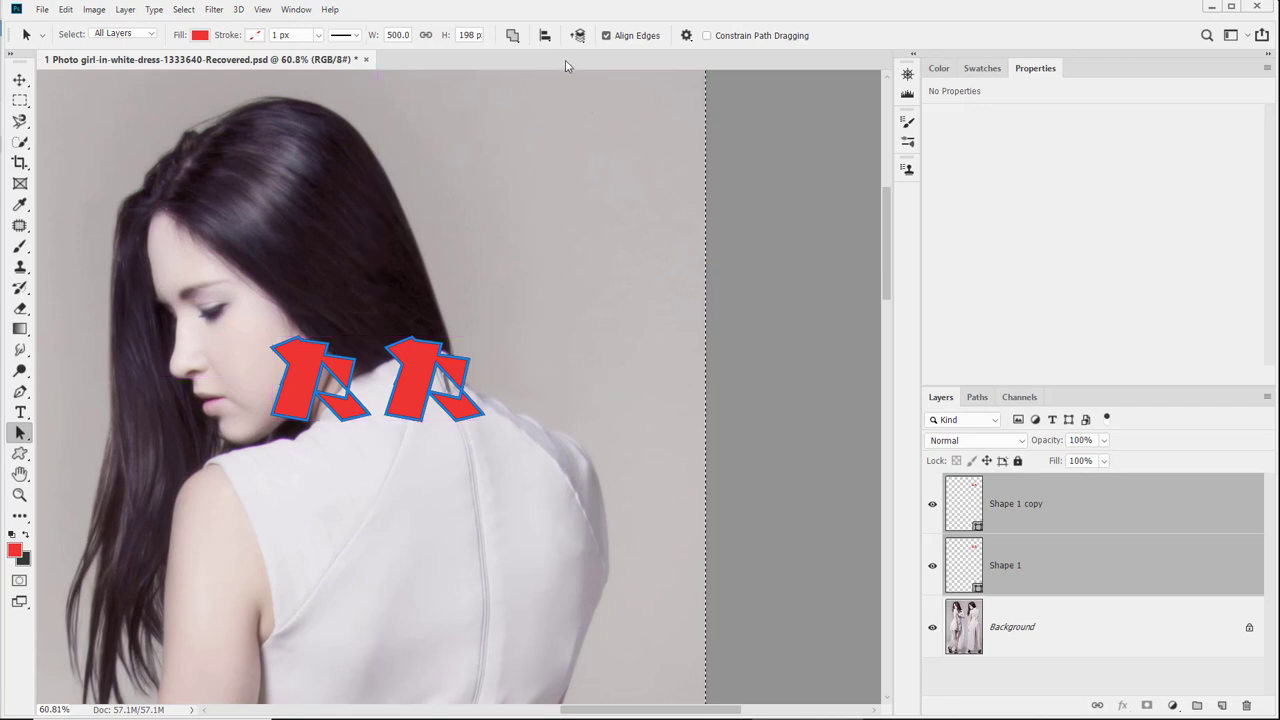
left_click(544, 35)
key("ctrl+e")
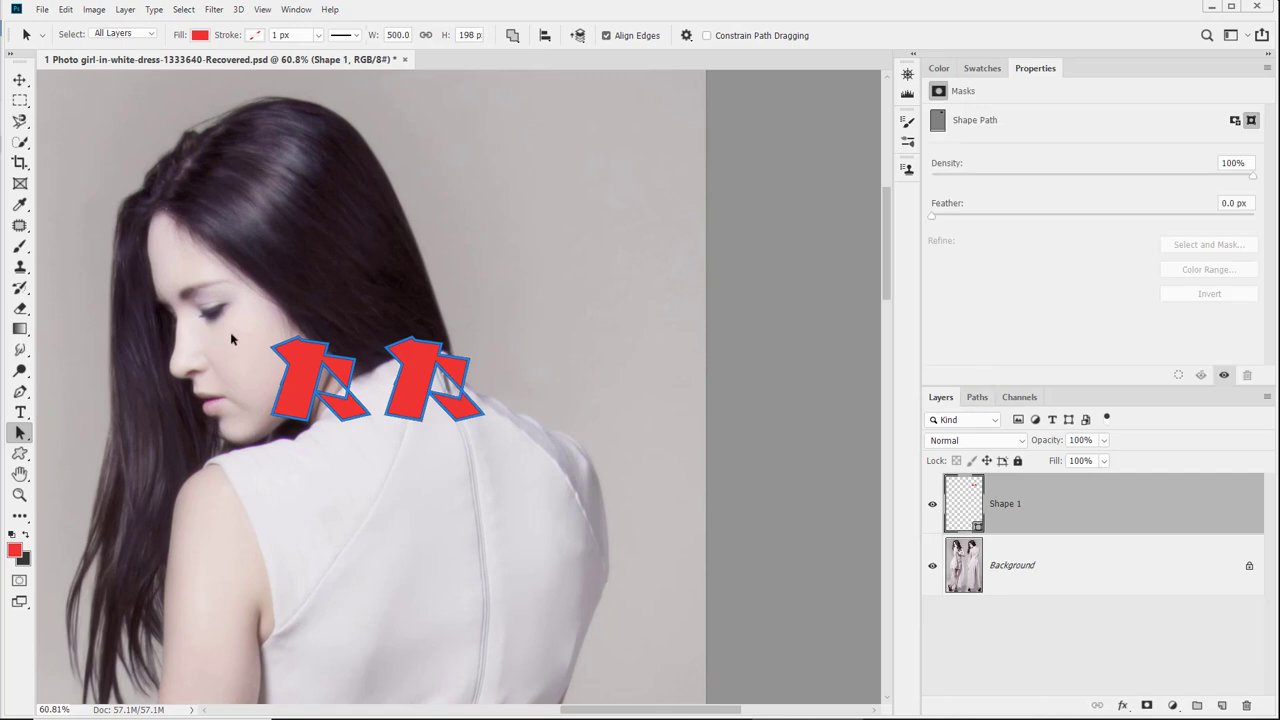
left_click(545, 36)
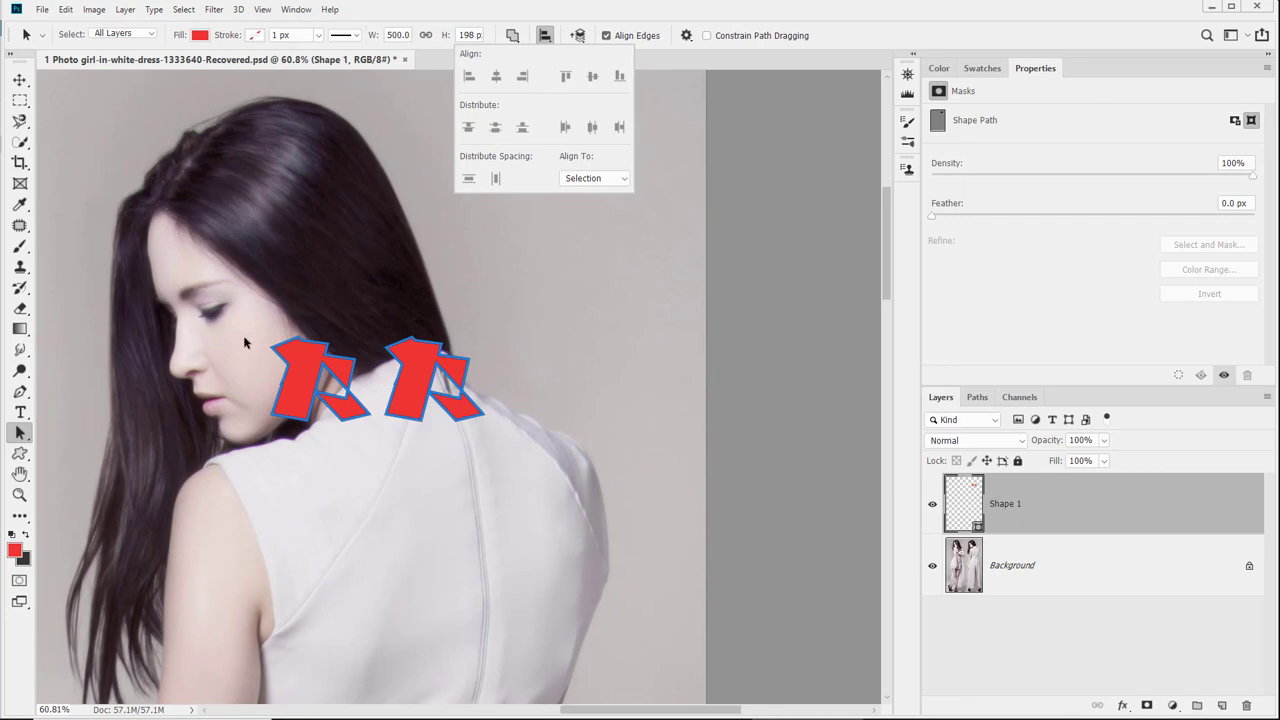
left_click(545, 35)
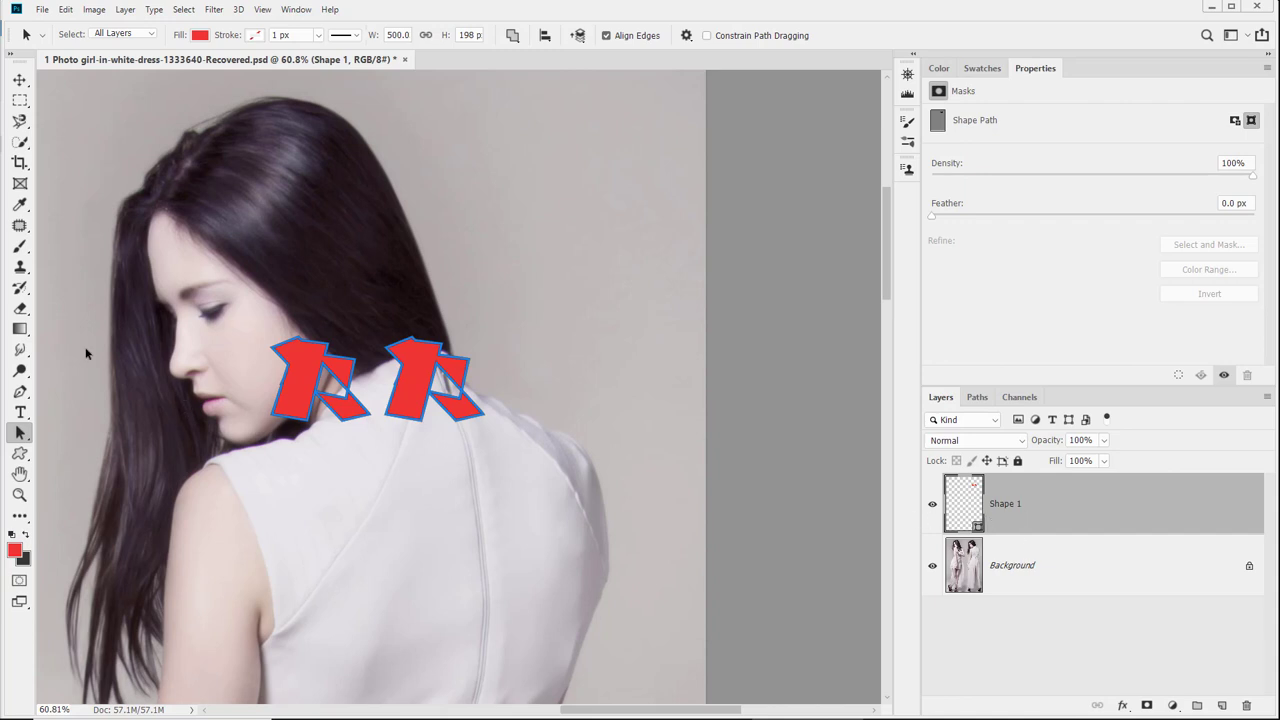
Switch to the Curvature Pen Tool in Shape mode with the path operation set to New Layer
left_click(21, 392)
right_click(21, 393)
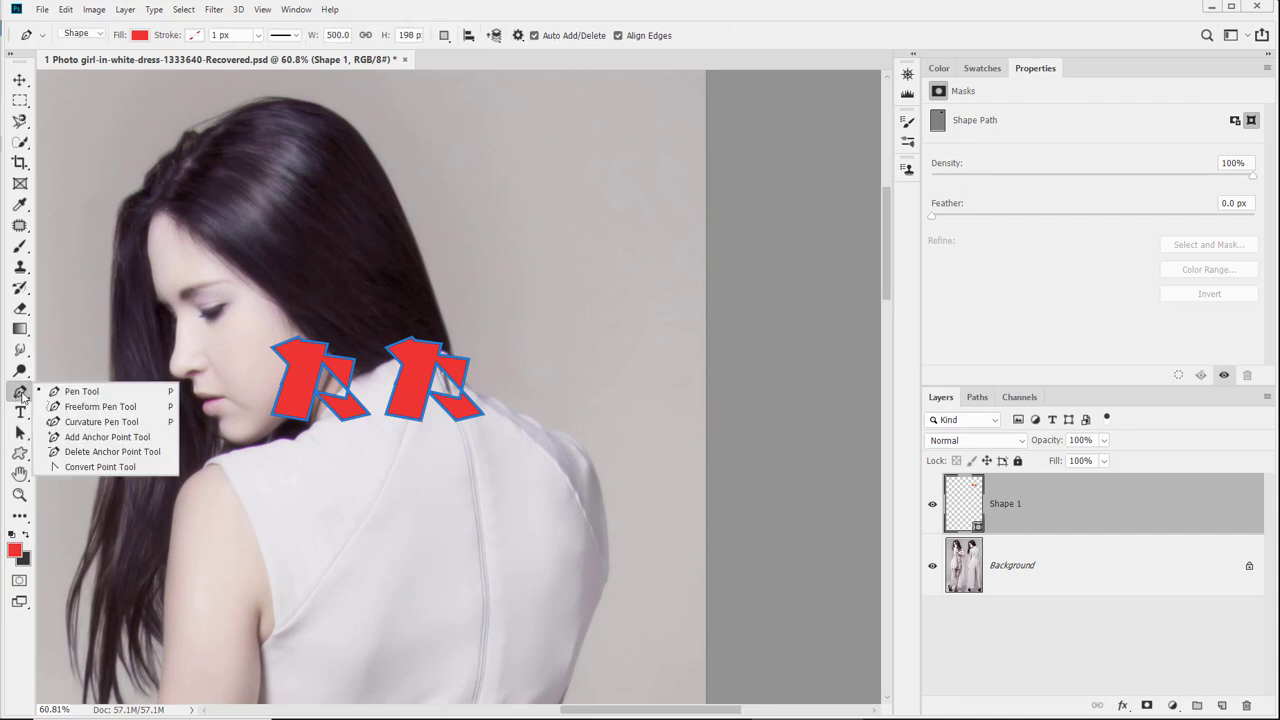
left_click(110, 422)
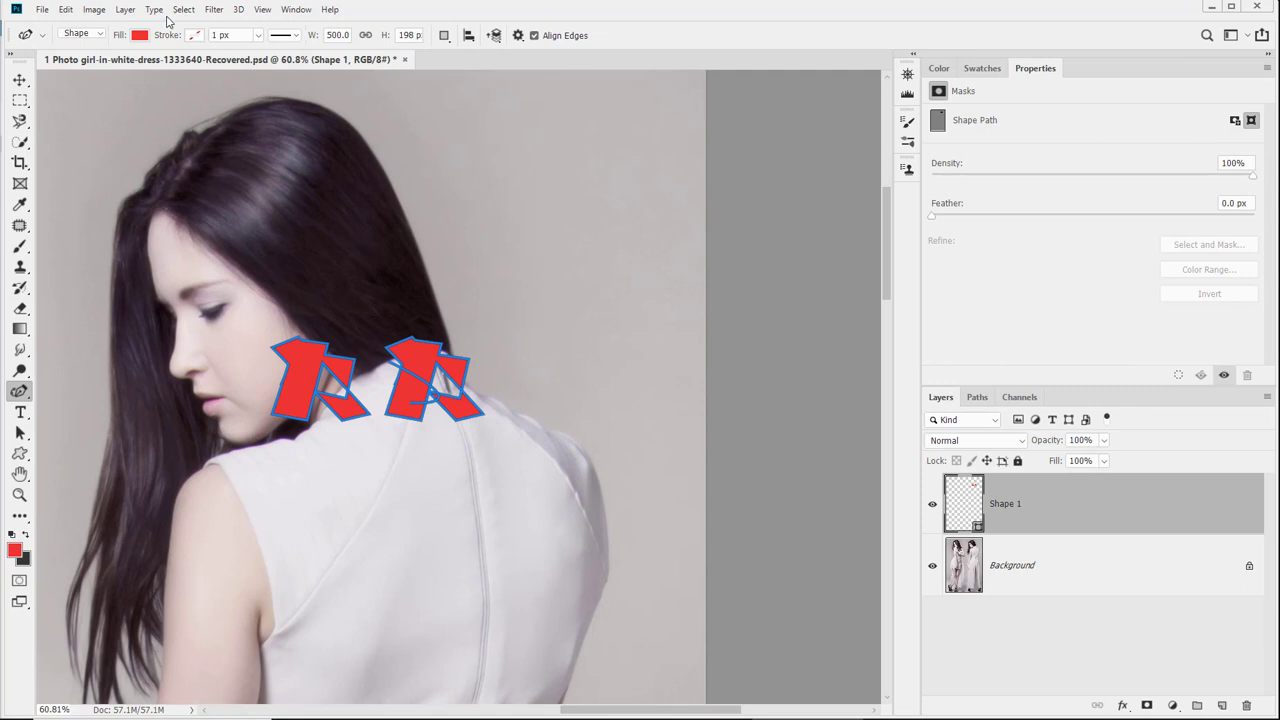
left_click(87, 37)
left_click(80, 52)
left_click(444, 35)
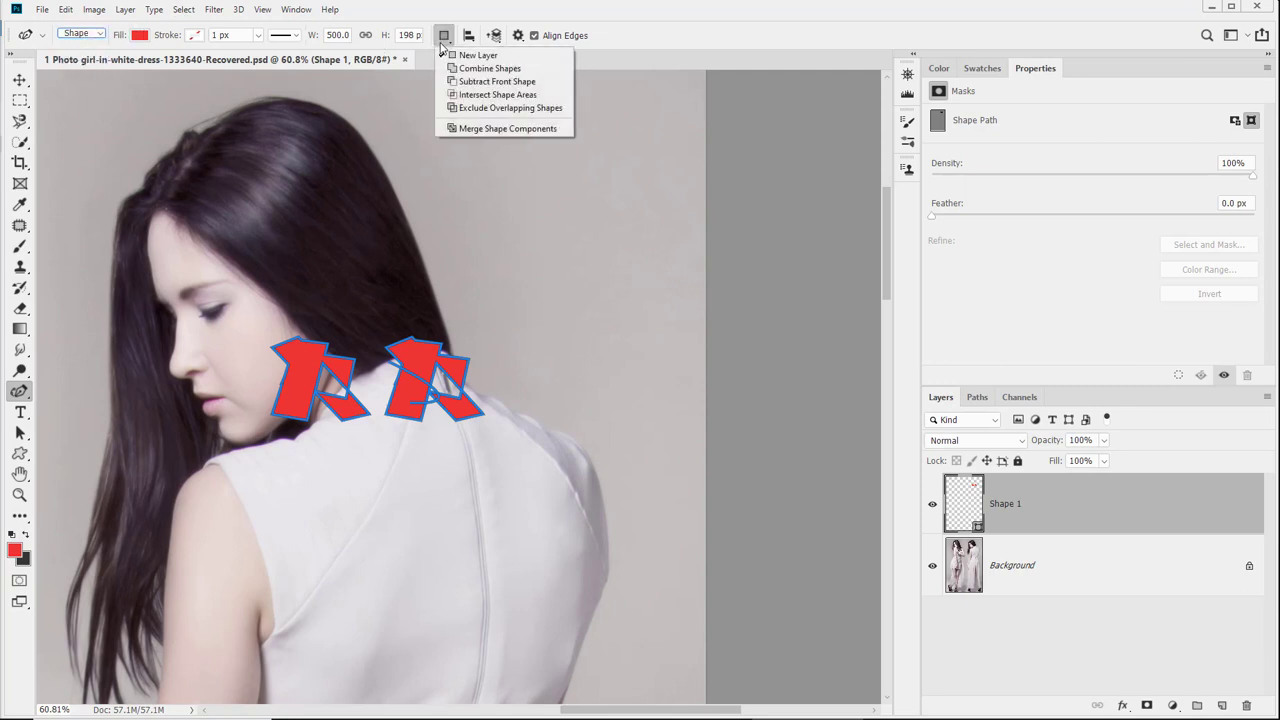
left_click(453, 56)
left_click(446, 35)
left_click(515, 55)
Delete the Shape 1 layer containing the two red shapes
left_click_drag(1000, 515, 1247, 705)
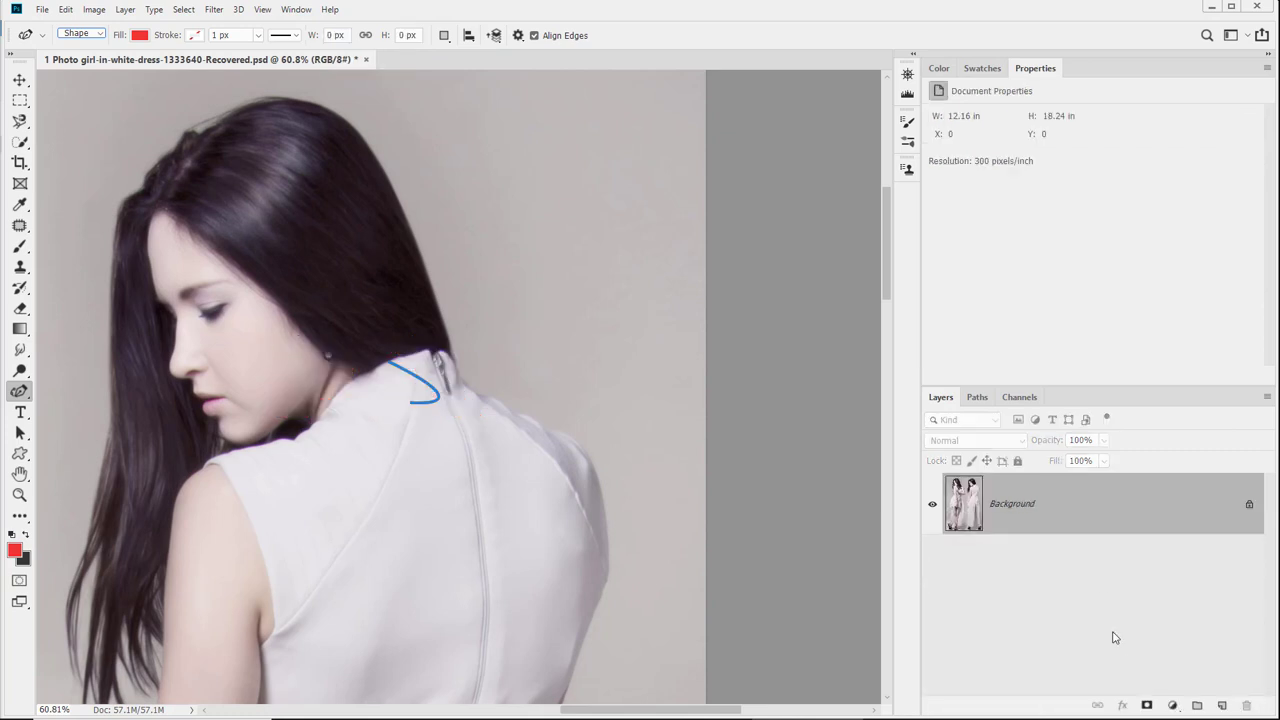
left_click(1229, 705)
left_click_drag(1015, 504, 1249, 705)
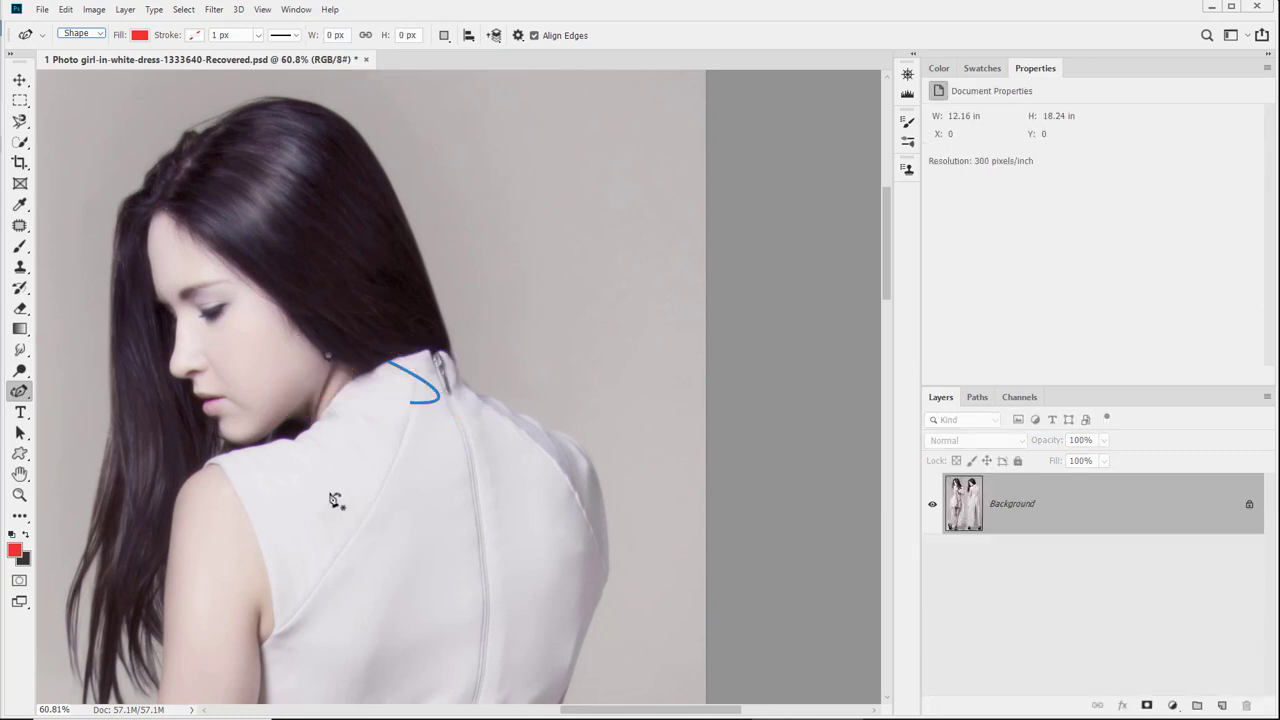
Draw a closed red oval about 731 by 810 px over the right-hand woman's back with the Curvature Pen Tool
left_click(221, 439)
left_click_drag(431, 285, 318, 686)
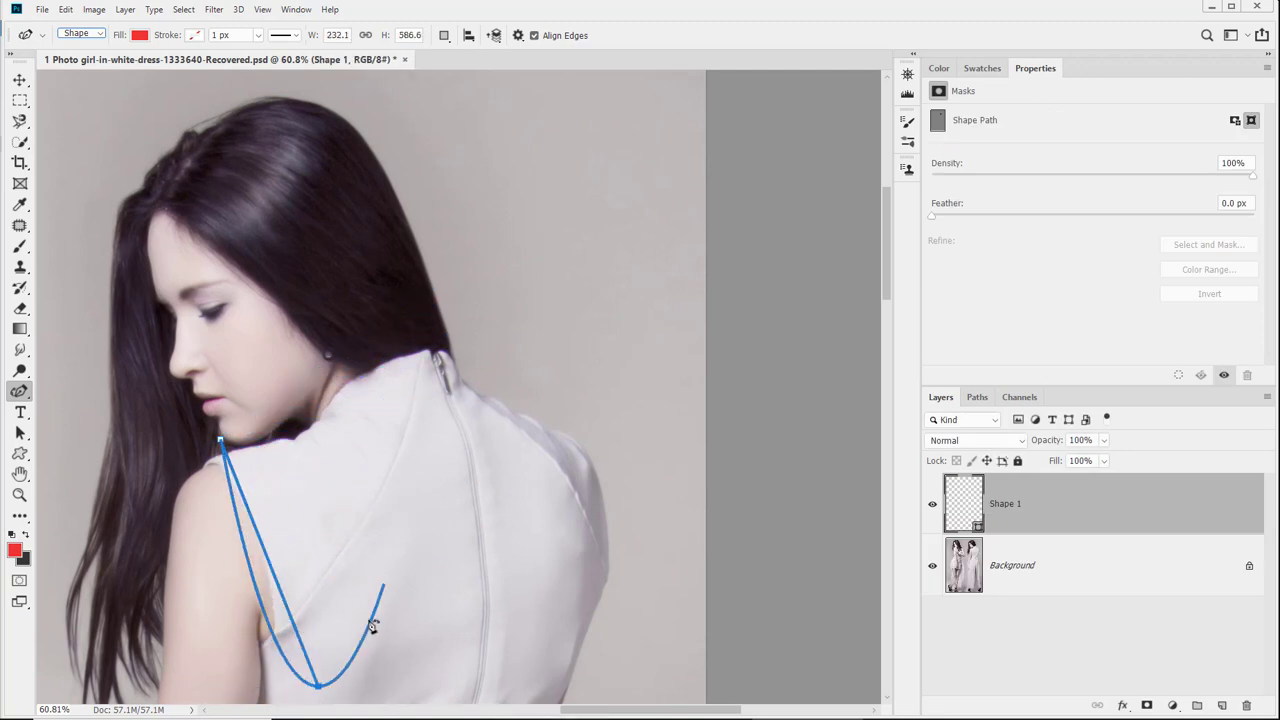
left_click_drag(480, 628, 476, 625)
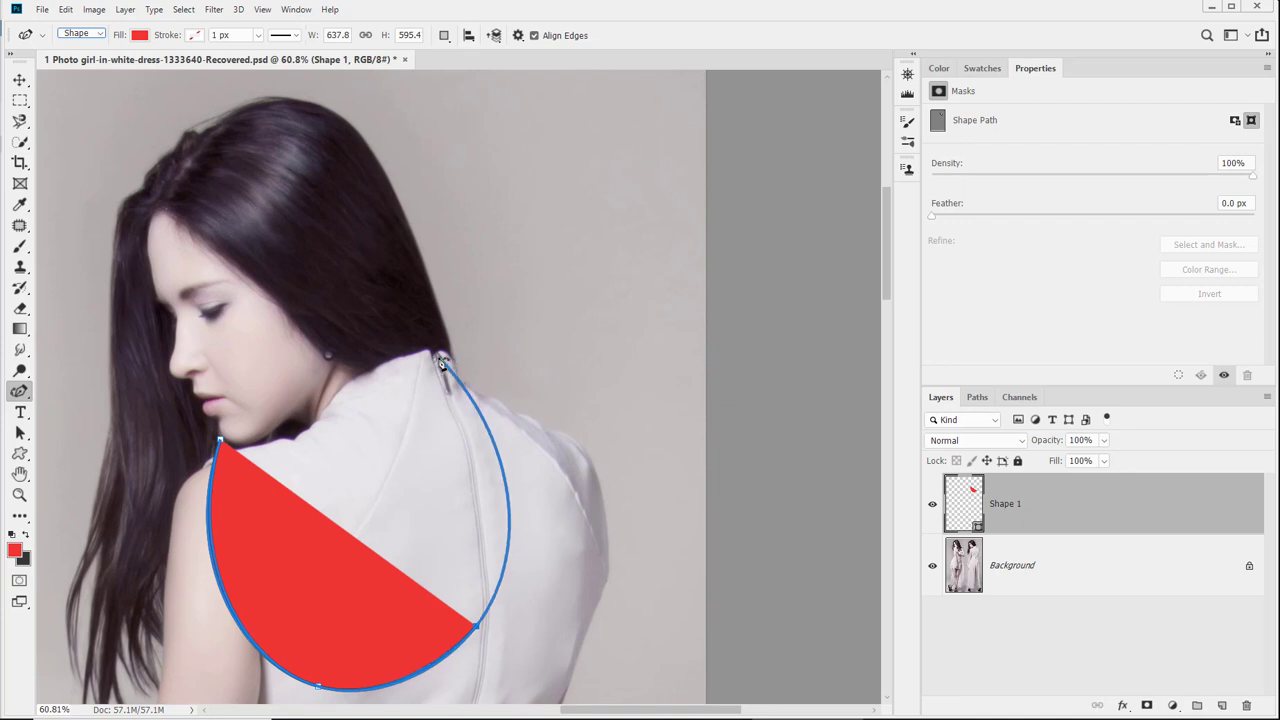
left_click_drag(442, 362, 430, 357)
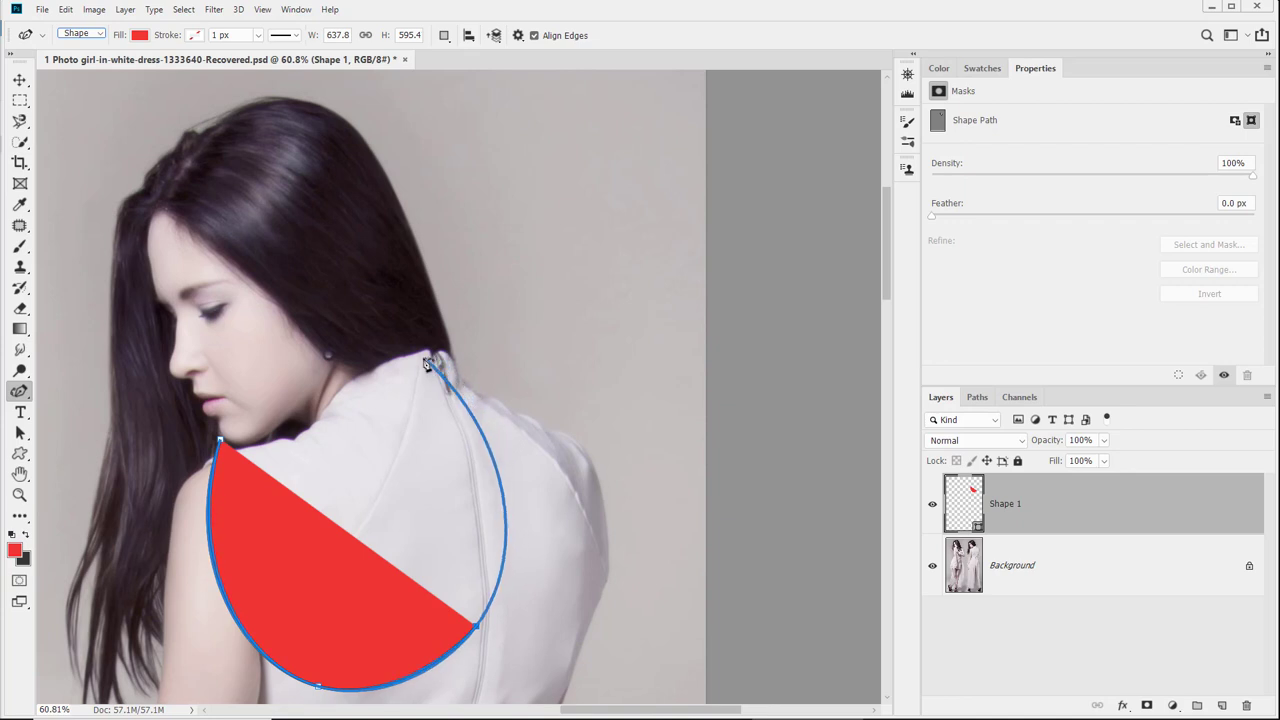
left_click(220, 441)
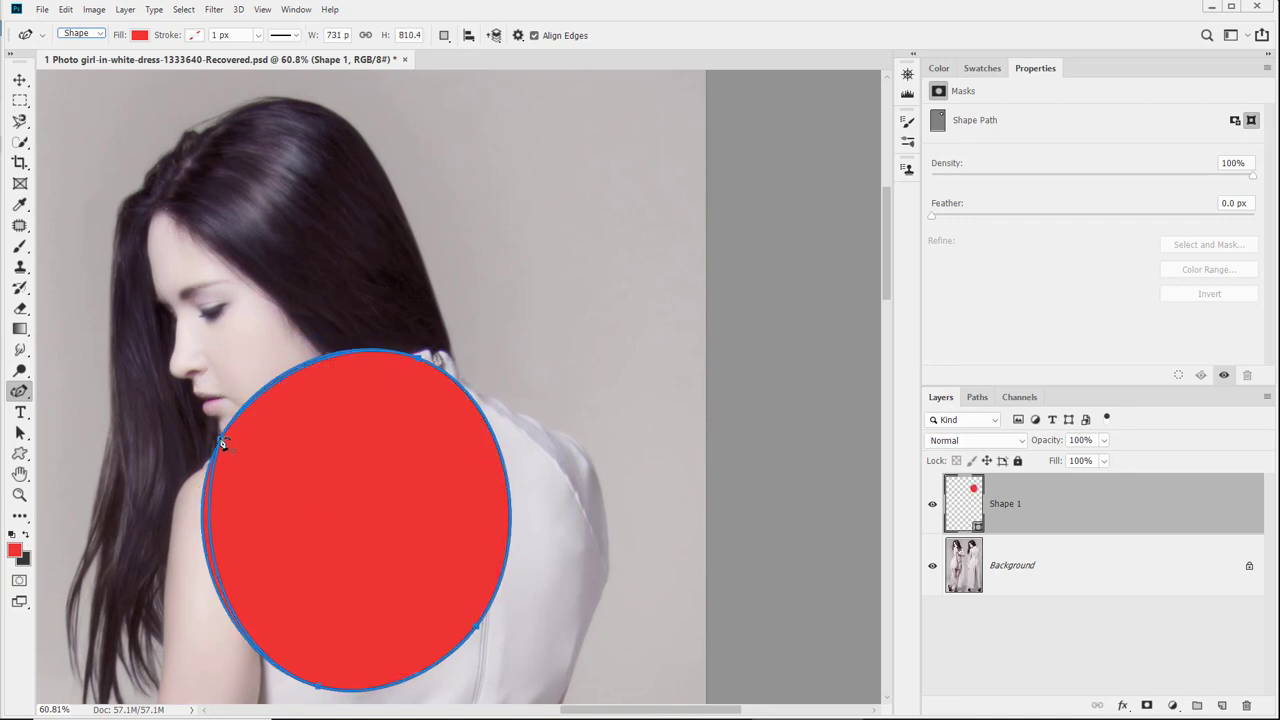
Start a second red curved shape beside the woman's head, with anchor points forming its rounded upper end
left_click(451, 141)
left_click_drag(471, 100, 490, 92)
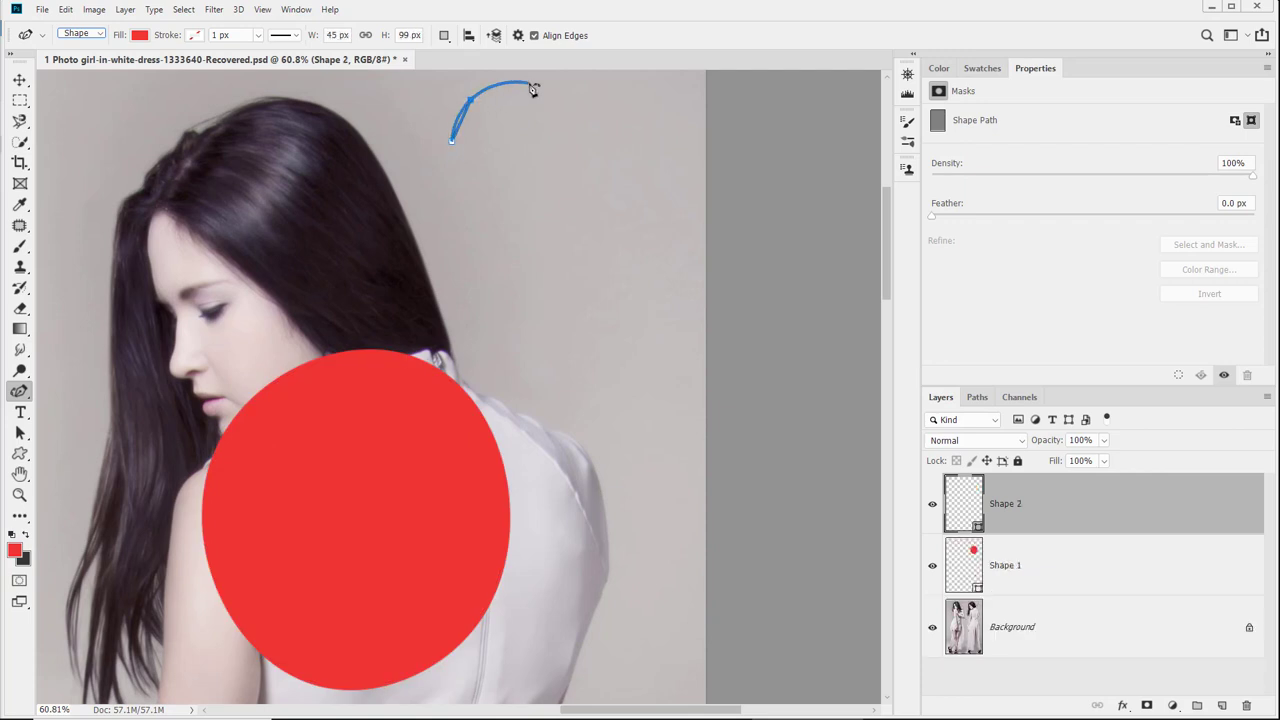
left_click(530, 84)
left_click(602, 116)
left_click(605, 134)
left_click(601, 151)
left_click(571, 190)
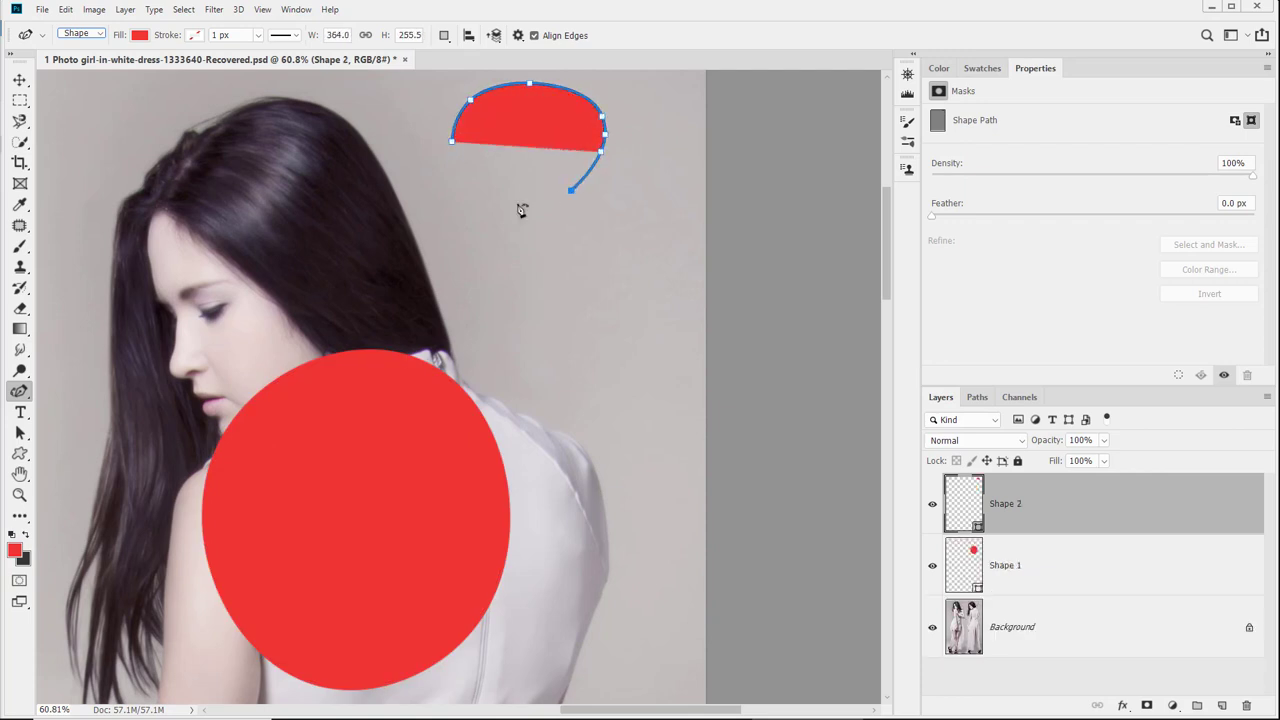
Extend the second shape down into an hourglass-like form about 517 by 788 px, ending with a corner point inside it
left_click(668, 371)
left_click(510, 393)
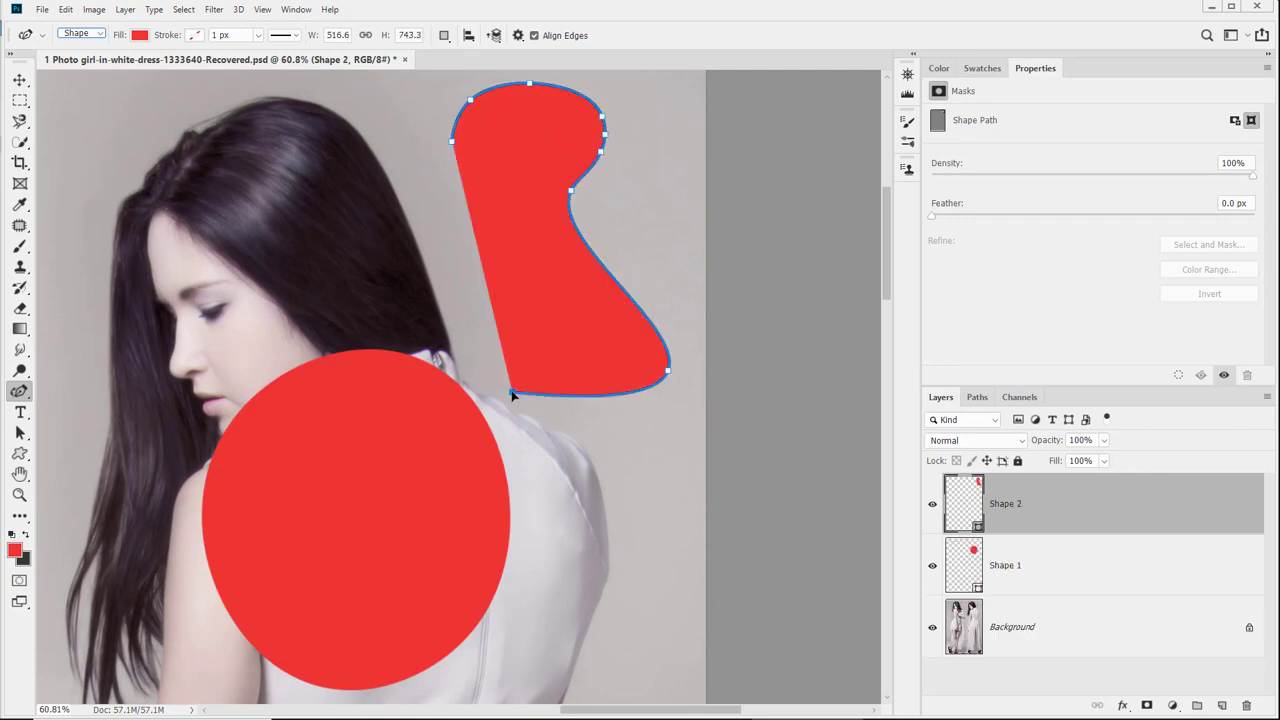
left_click(565, 242)
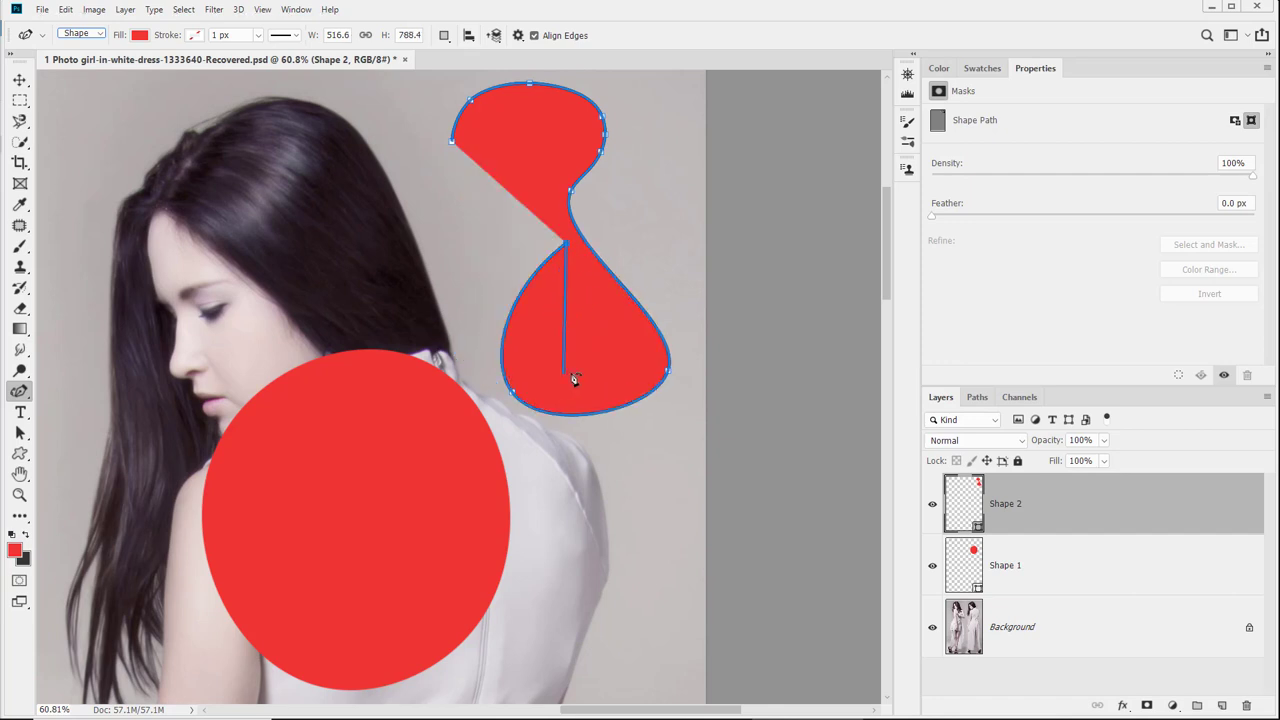
double_click(561, 287)
left_click_drag(483, 243, 470, 304)
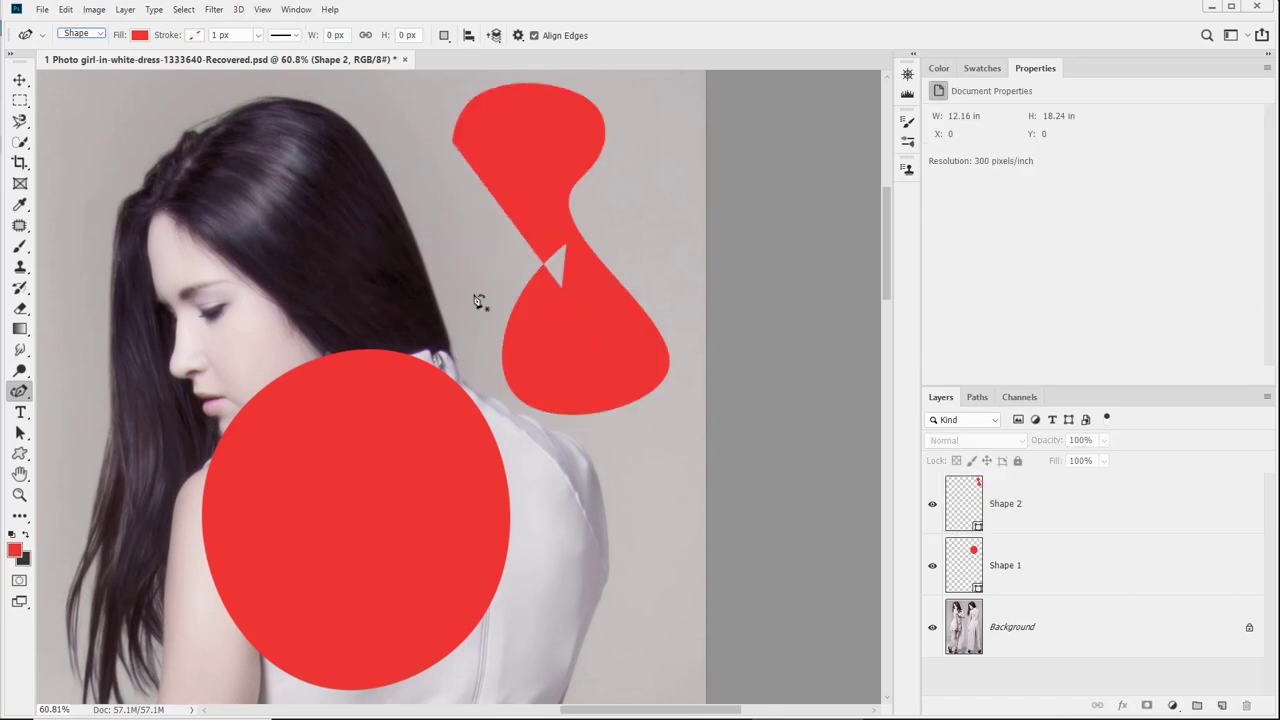
left_click(532, 305)
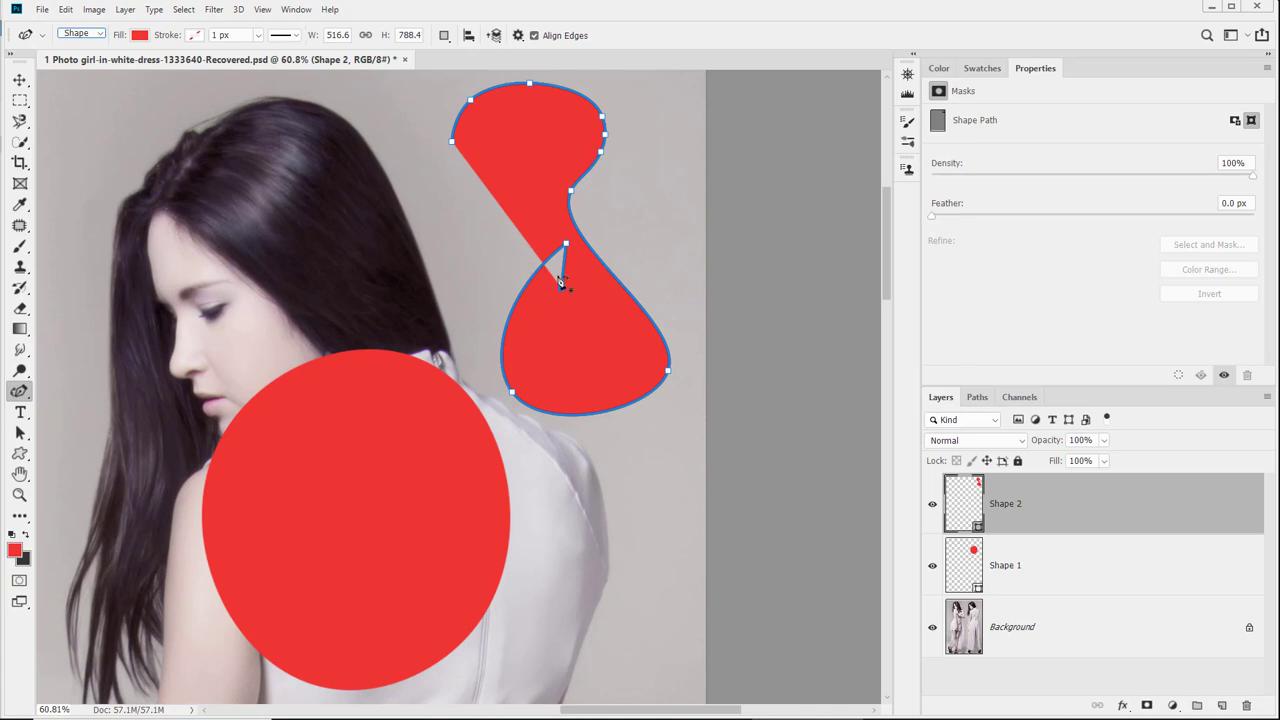
Delete the hourglass-like shape and the red oval, leaving only the Background layer
left_click(19, 79)
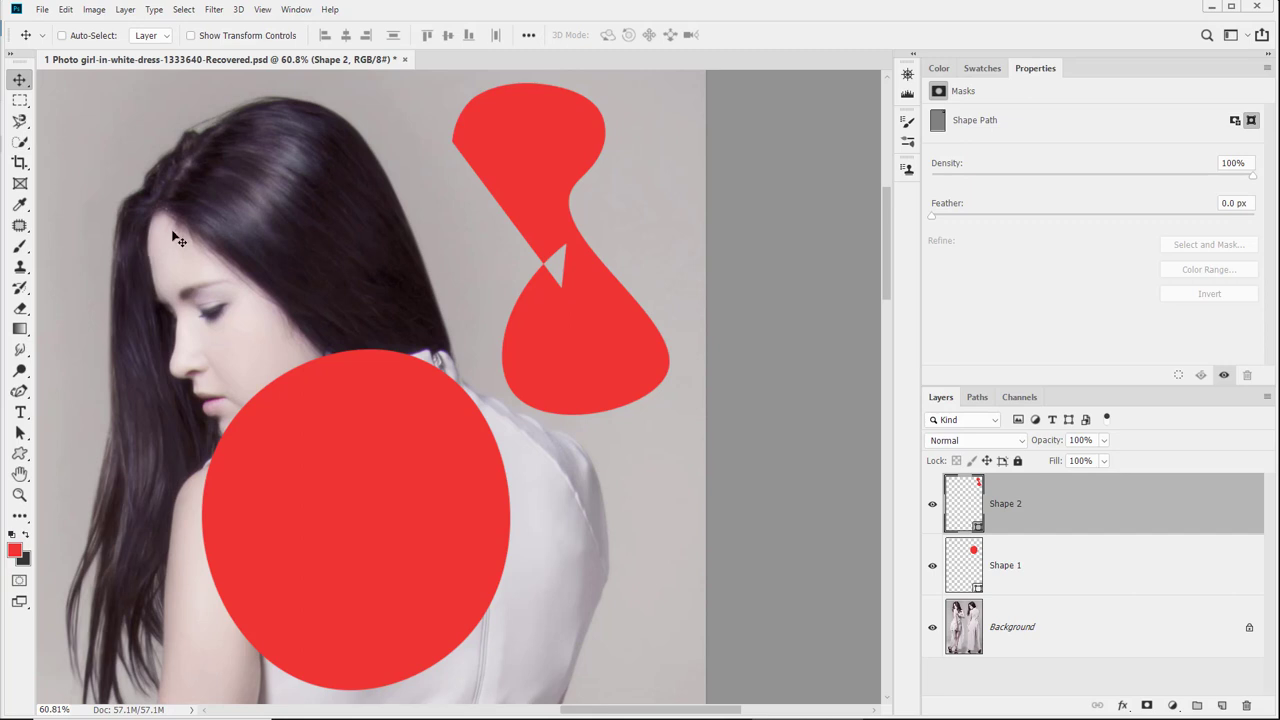
key("a")
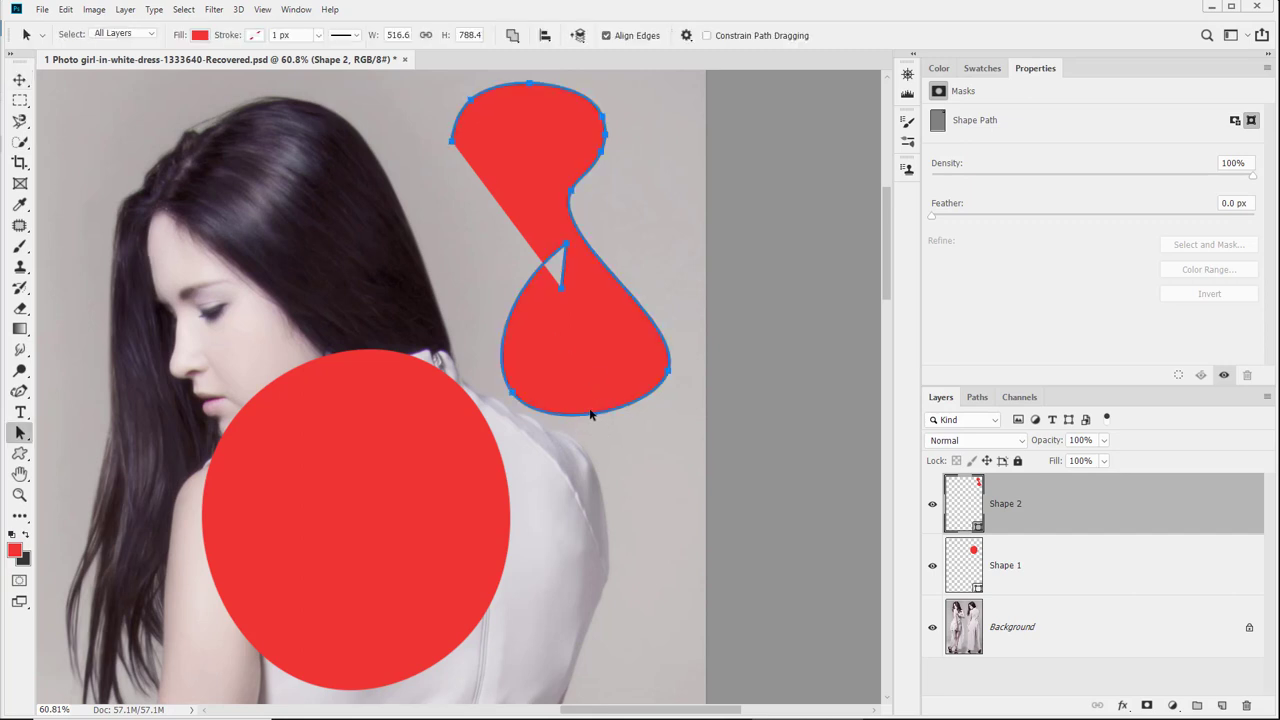
key("Delete")
key("Delete")
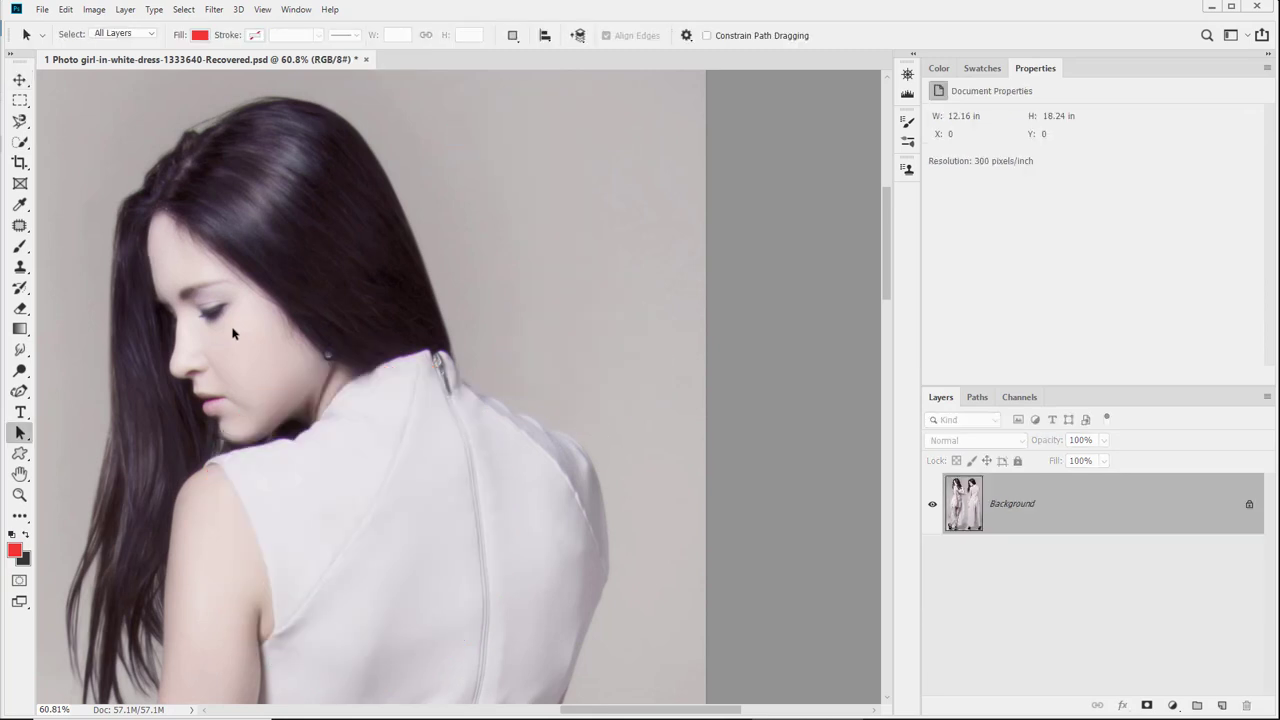
Begin a new Curvature Pen shape with one anchor on the woman's back and another at her right shoulder
key("p")
left_click(350, 625)
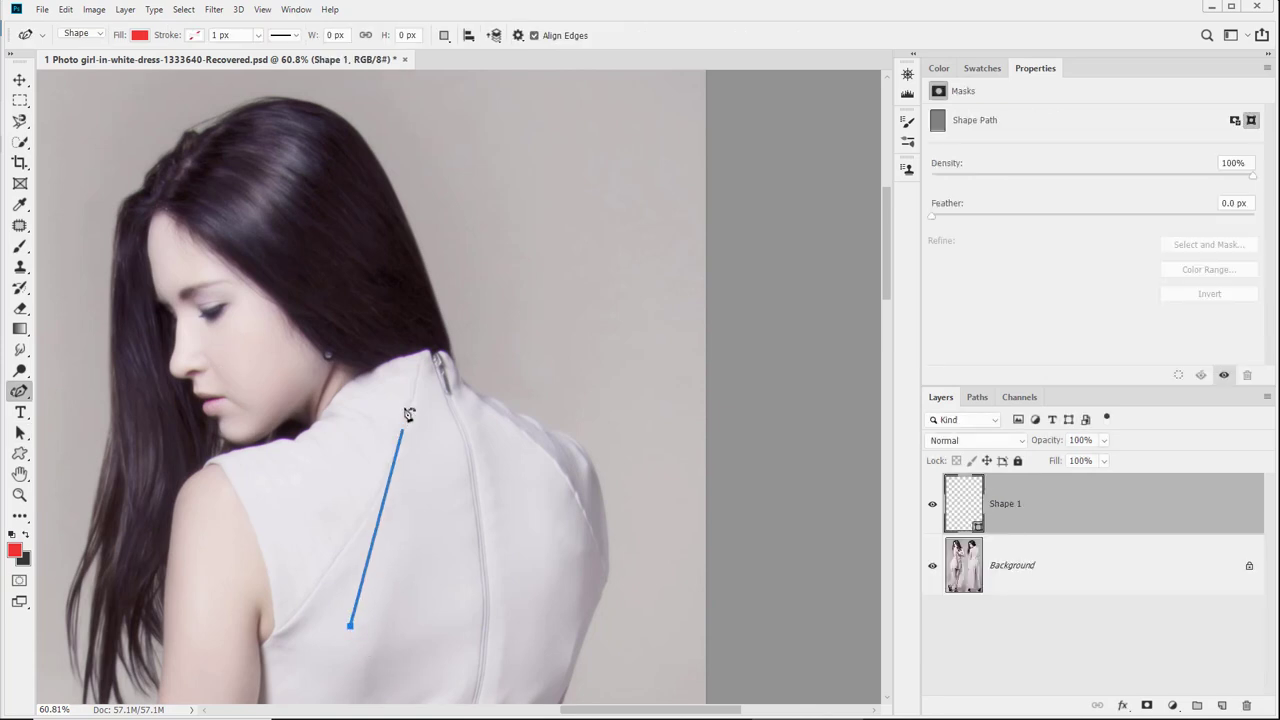
left_click(347, 360)
left_click_drag(456, 346, 580, 457)
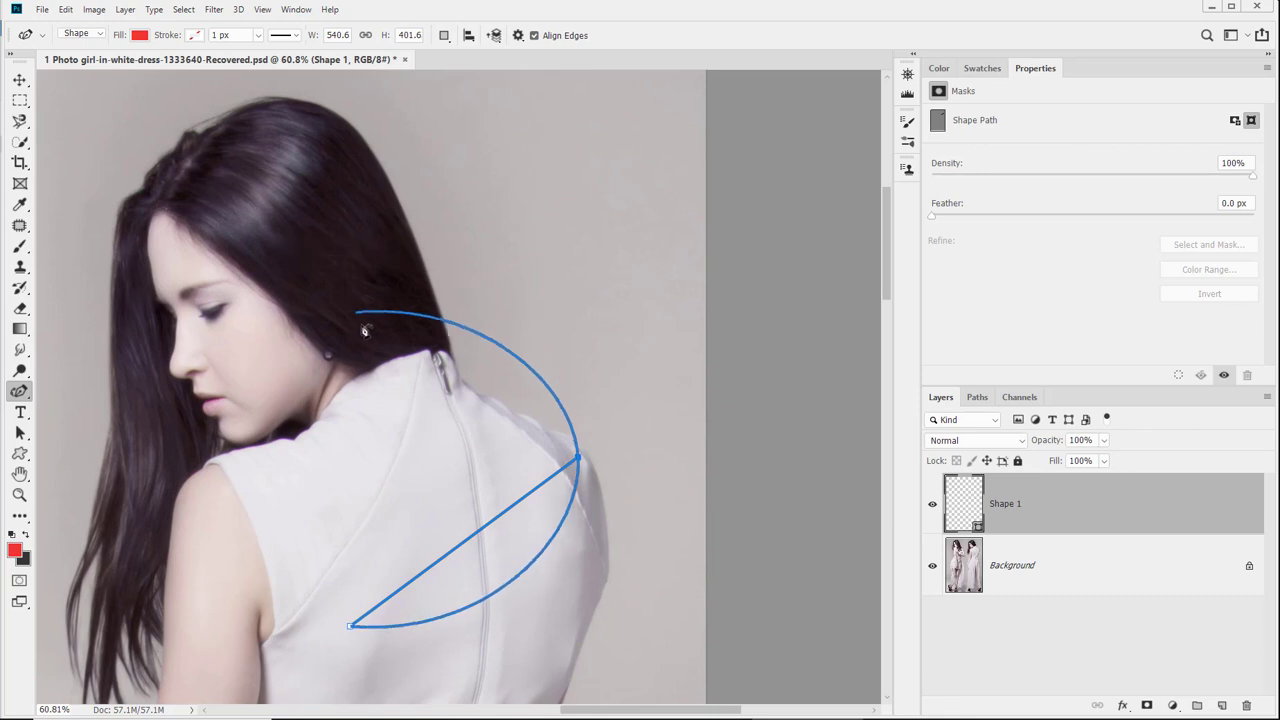
left_click(336, 385)
left_click_drag(336, 385, 392, 272)
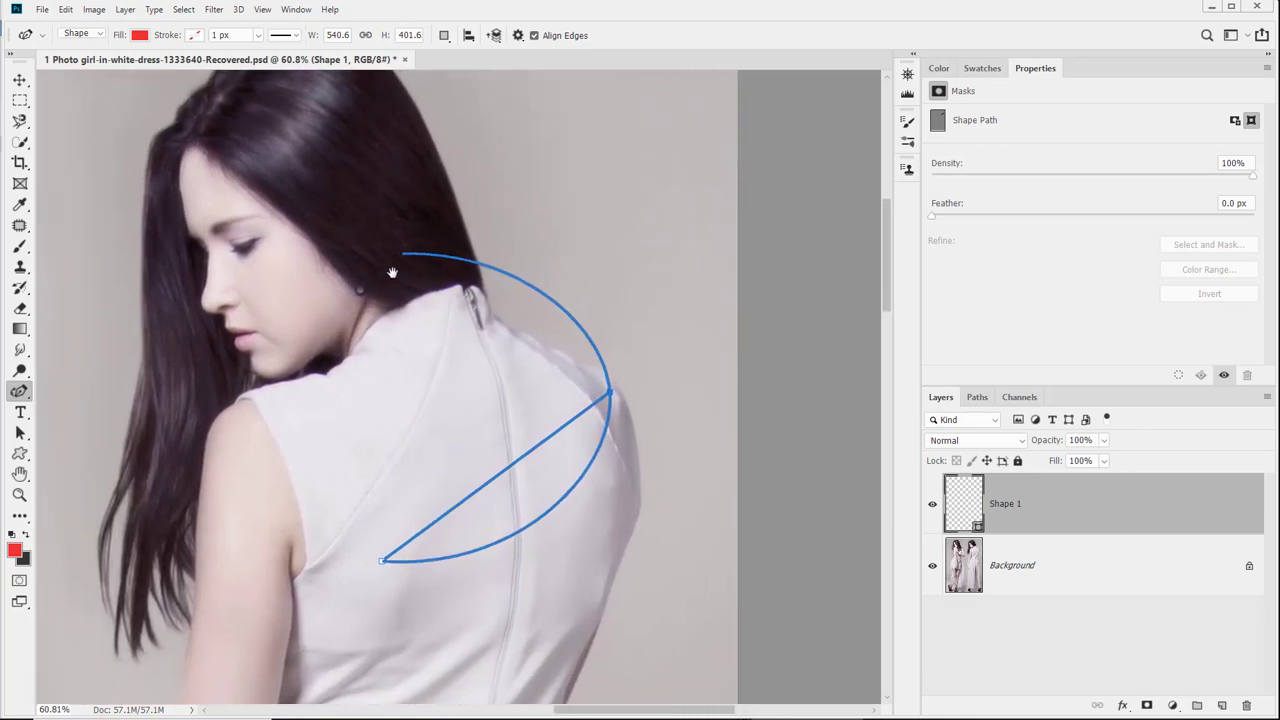
Extend the shape in a broad curve over the woman's head and around her hair, about 1166 by 1034 px, ending in a corner point
left_click(563, 235)
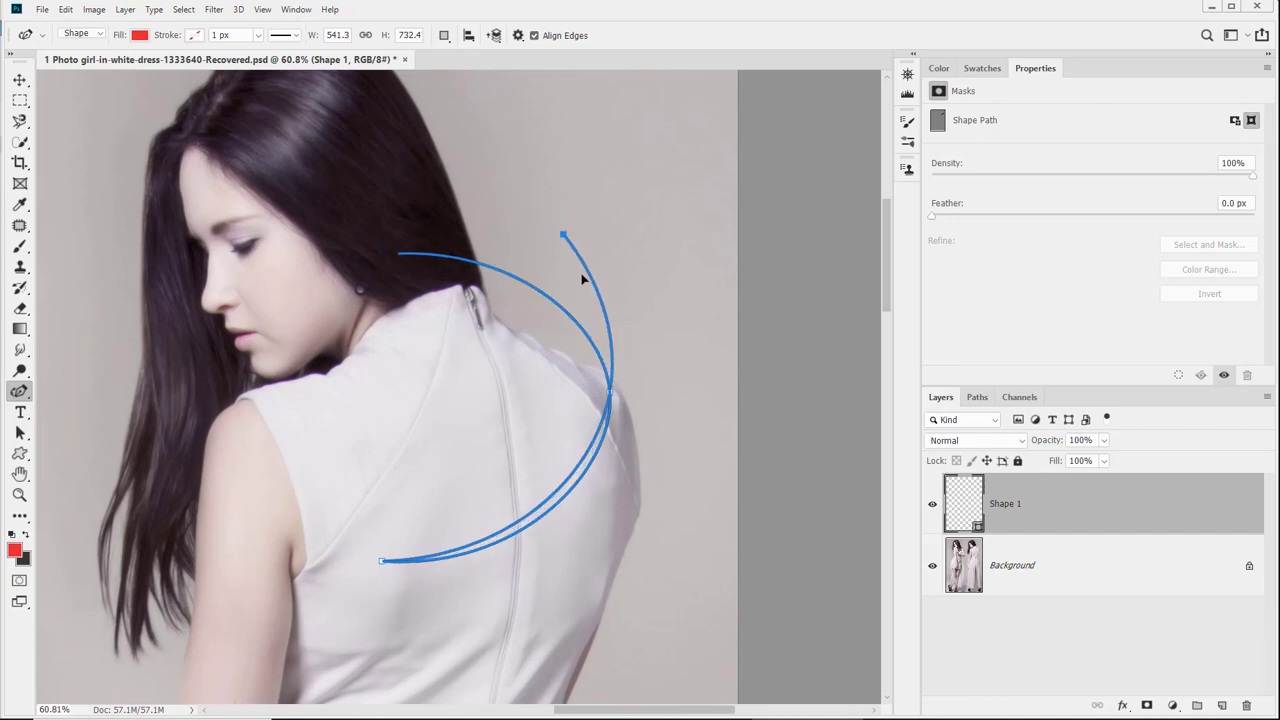
left_click(474, 158)
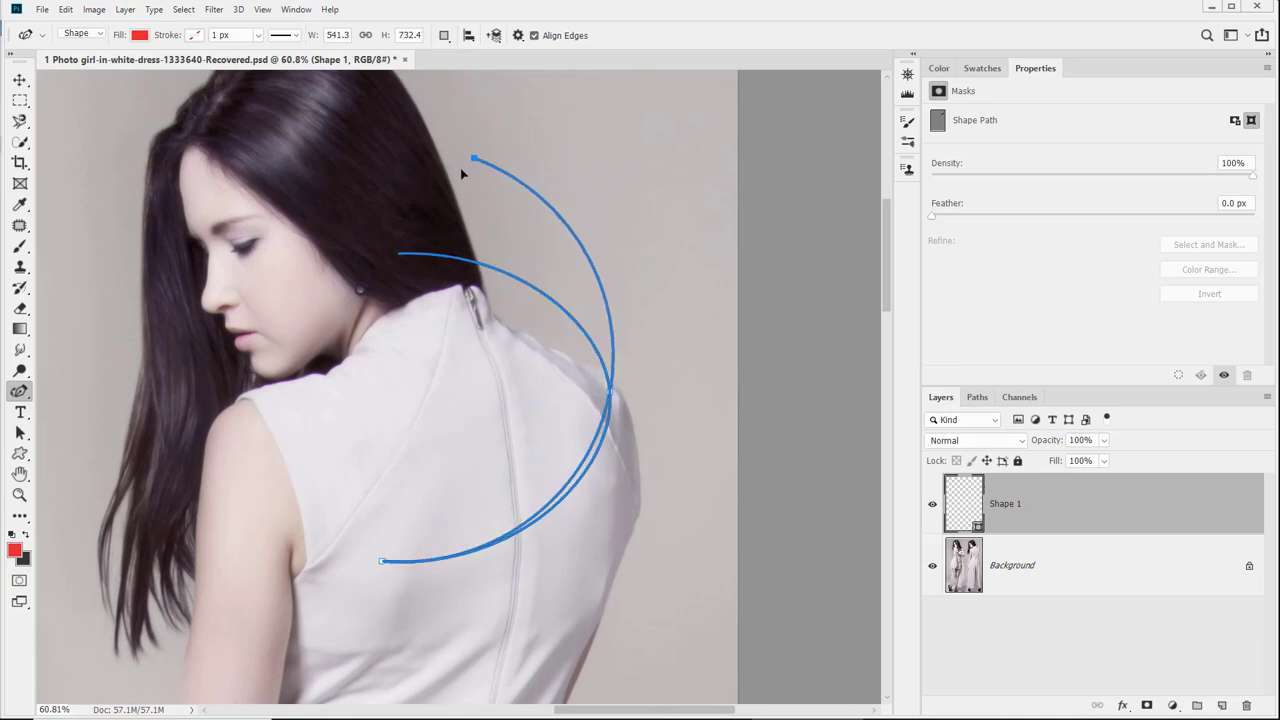
left_click(324, 128)
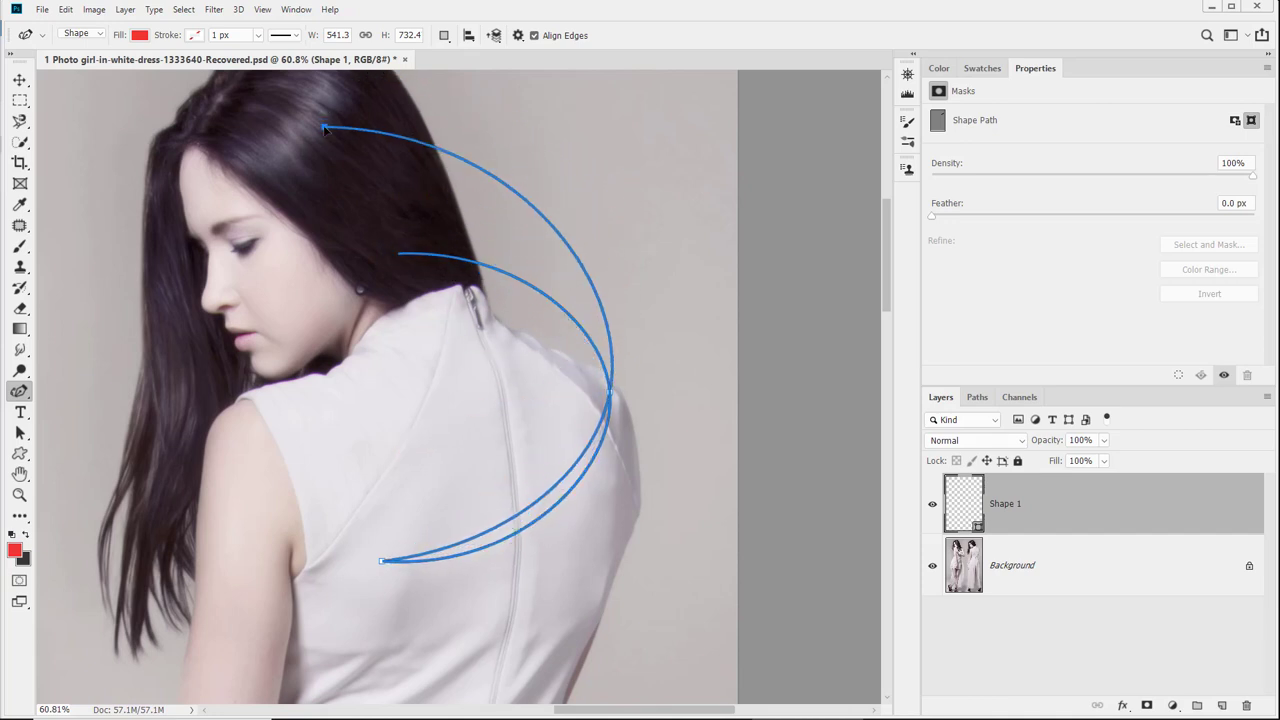
left_click_drag(209, 339, 123, 321)
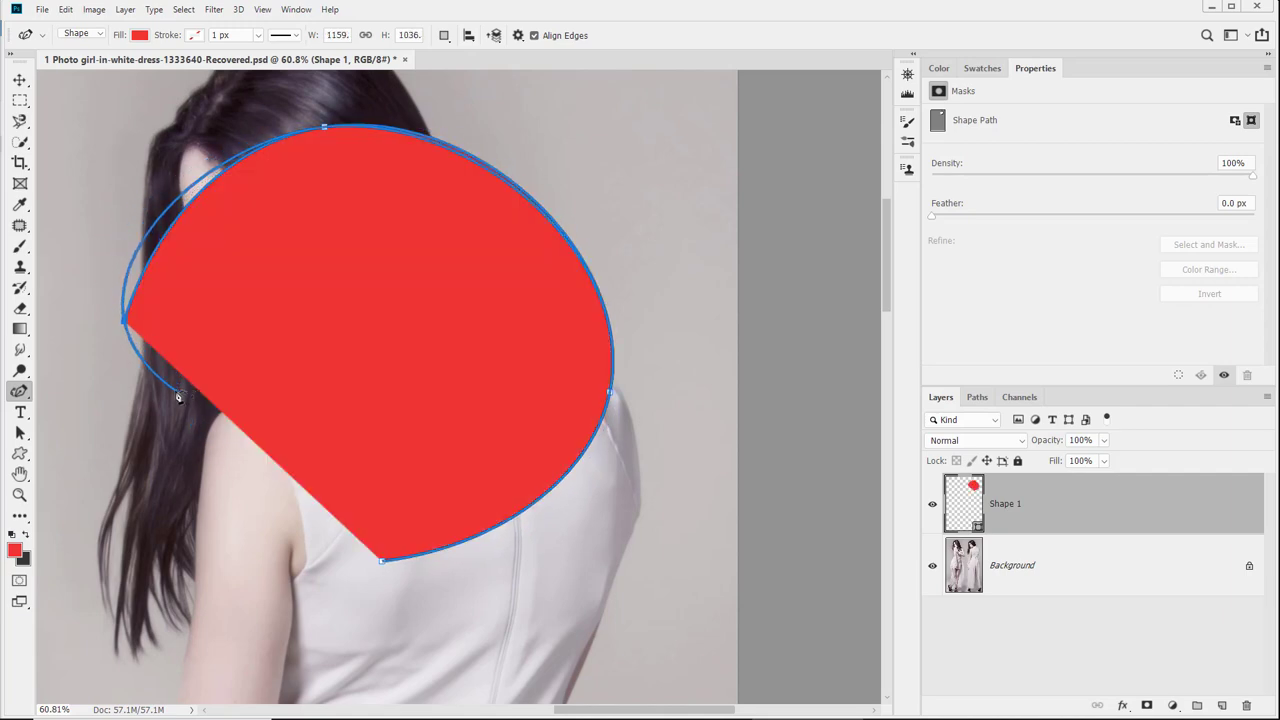
left_click(208, 390)
Complete the red shape with straight-edged corner points across the woman's arm and back, close it at about 1163 by 1119 px, and delete it
left_click(186, 427)
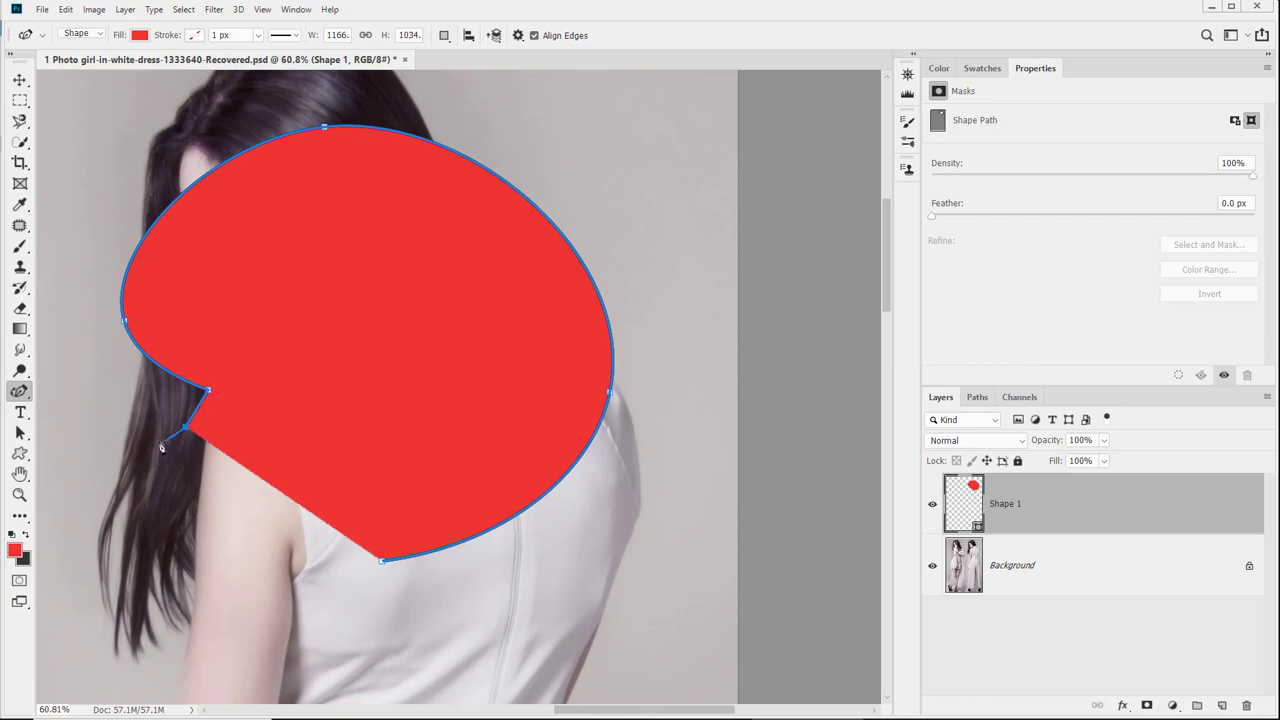
left_click(174, 597)
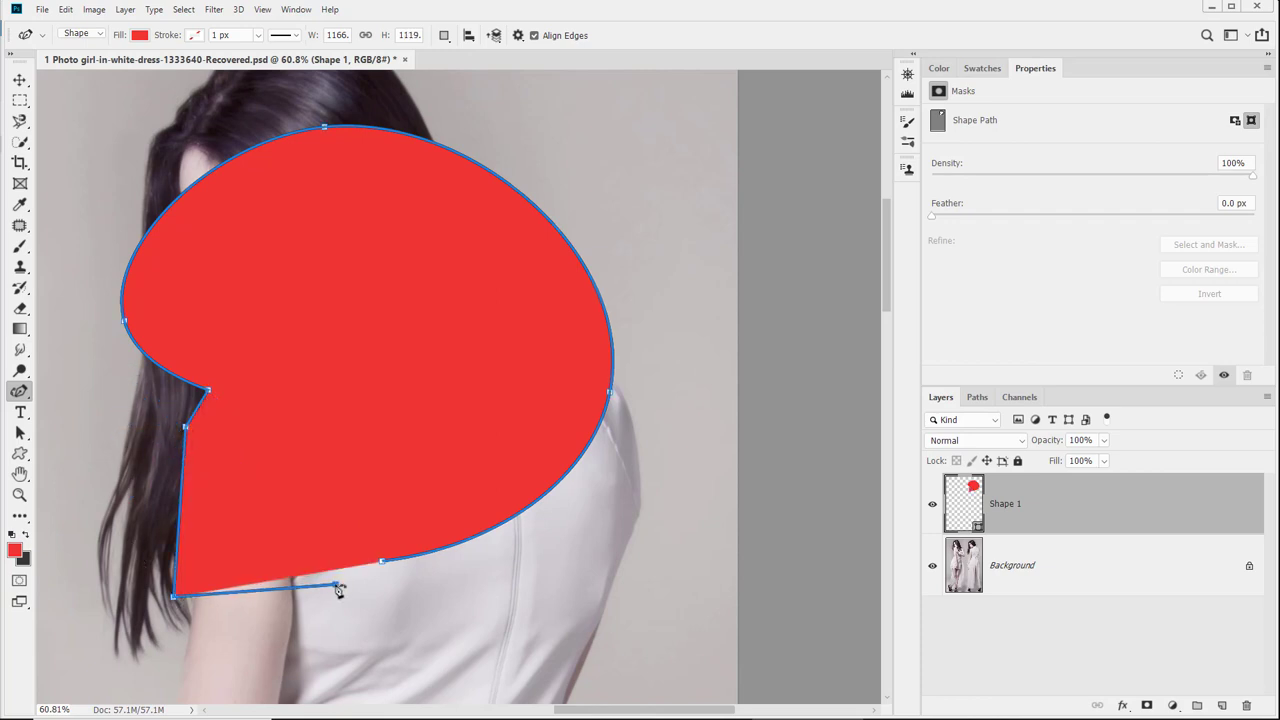
left_click(336, 585)
left_click(333, 449)
left_click(413, 420)
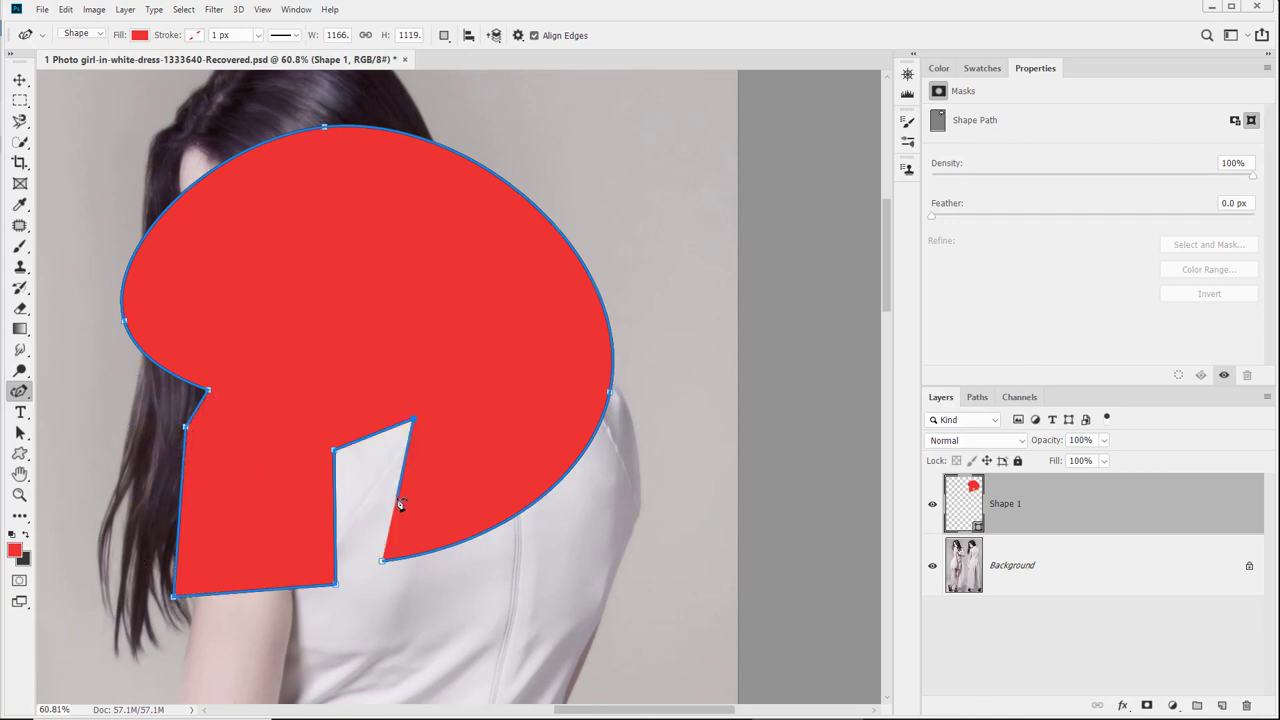
left_click(382, 561)
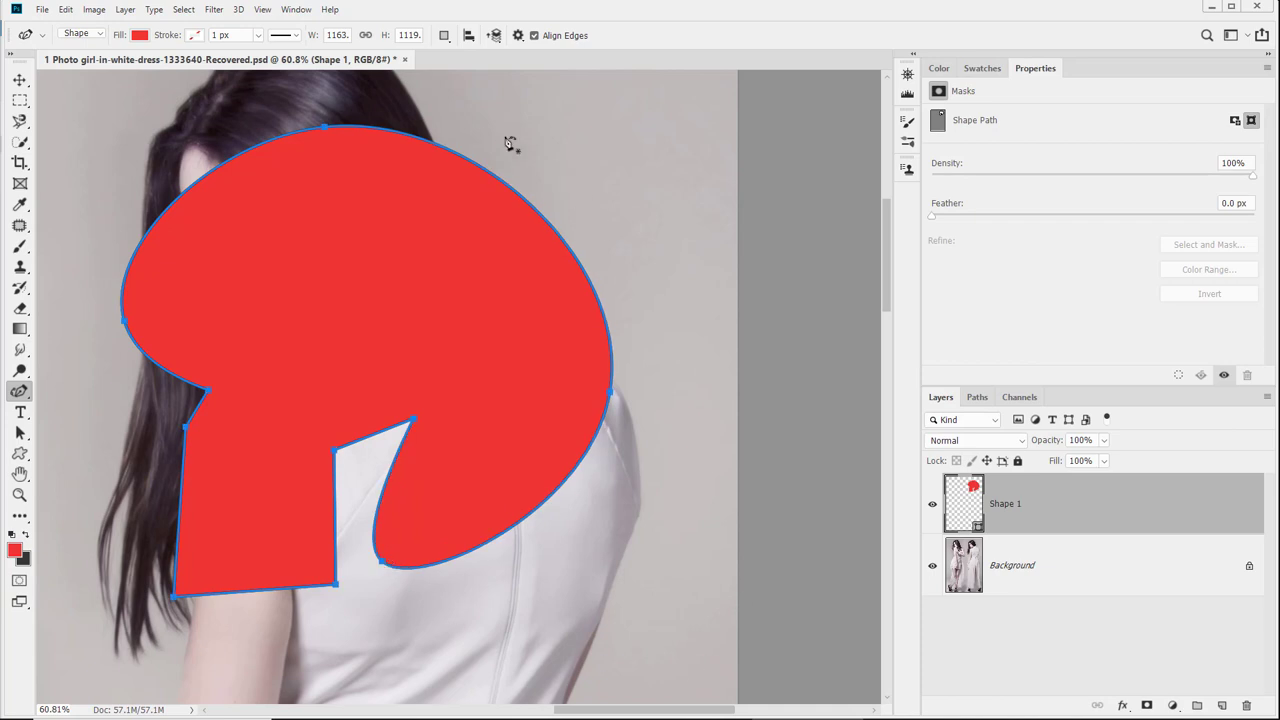
key("Delete")
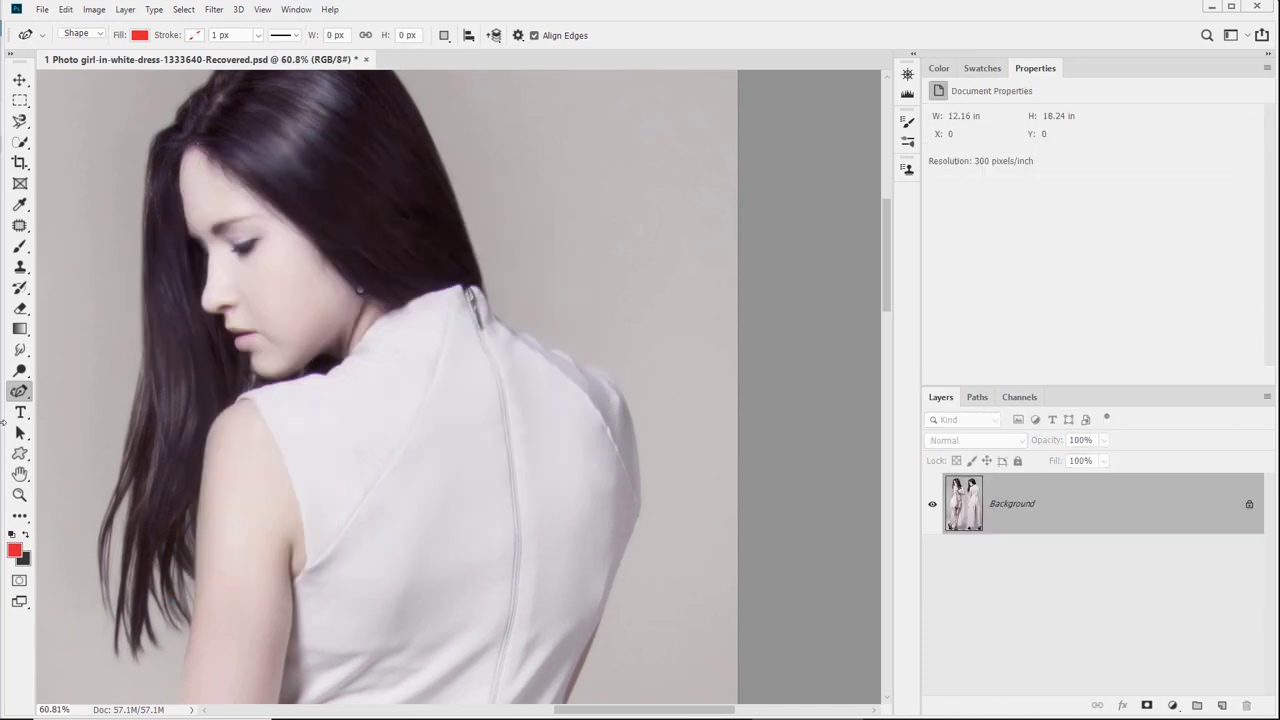
Switch to the standard Pen tool and display the document's paths
right_click(17, 390)
left_click(90, 391)
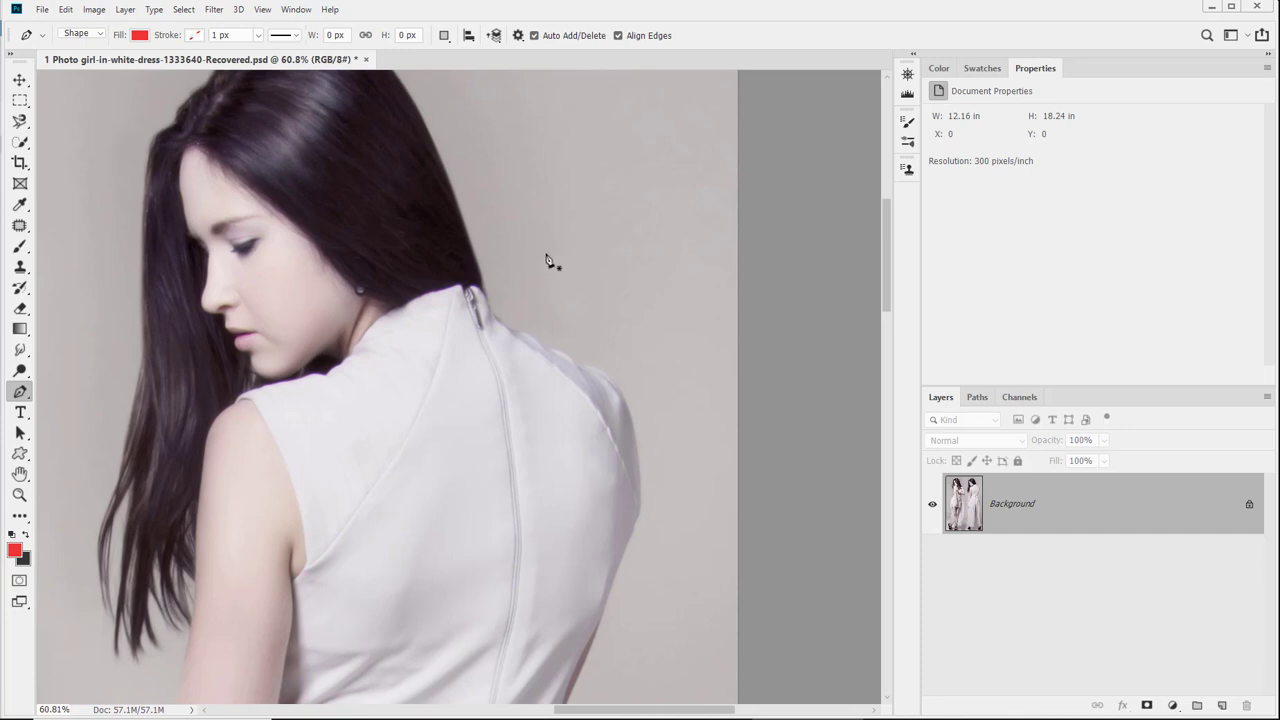
left_click(978, 398)
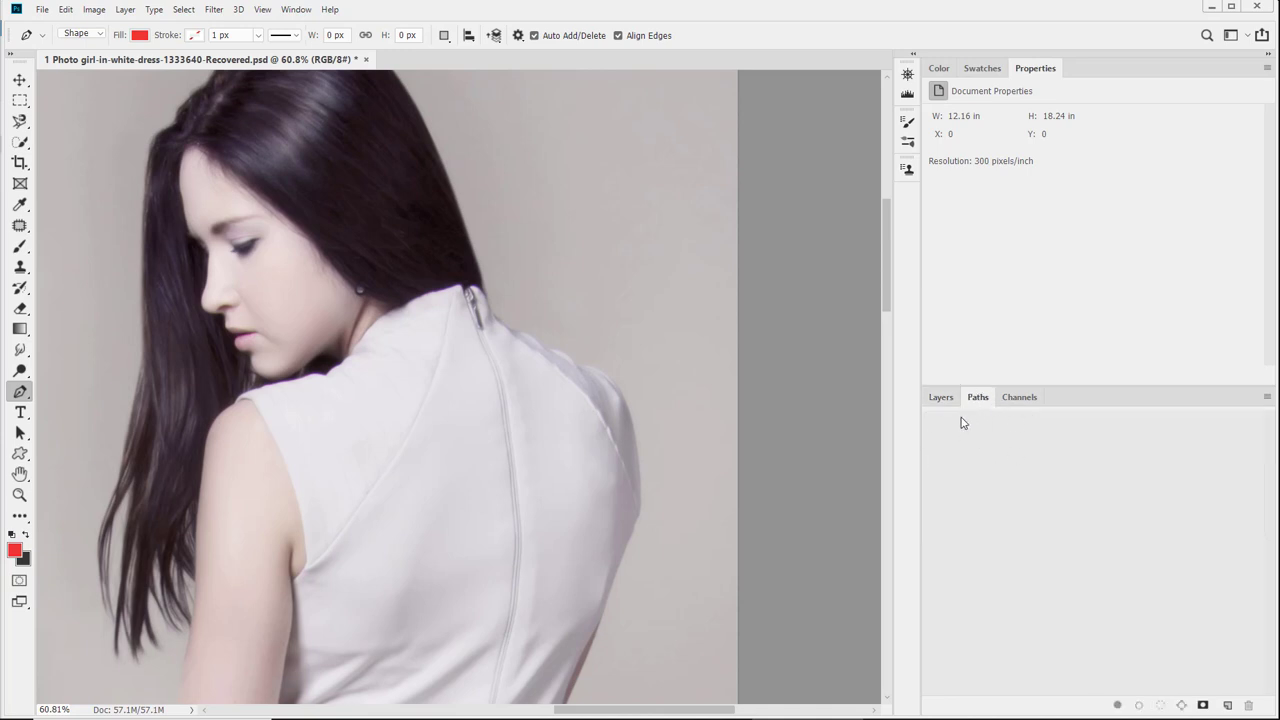